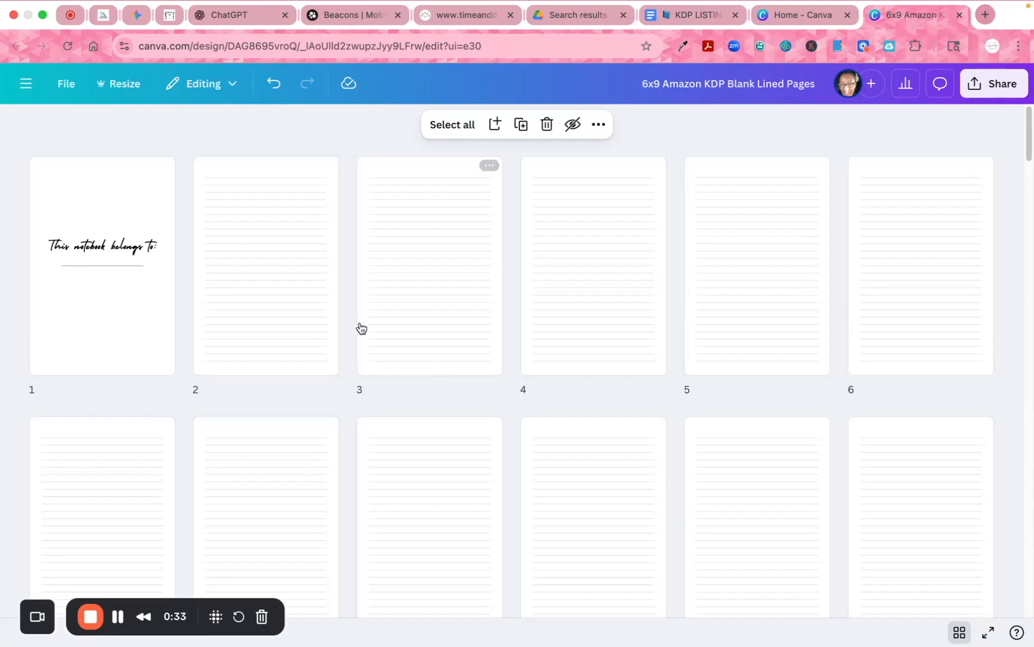
Look through the lined interior pages of the 6x9 Amazon KDP Blank Lined Pages notebook and return to page 1
scroll(605, 401, "down", 1)
scroll(628, 401, "down", 8)
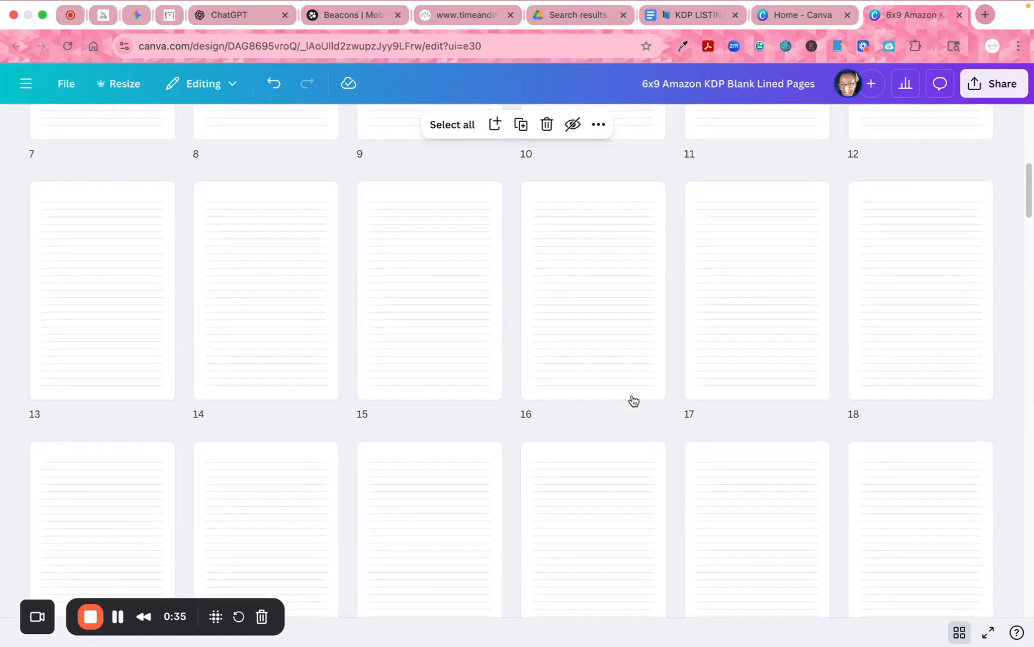
scroll(641, 400, "down", 4)
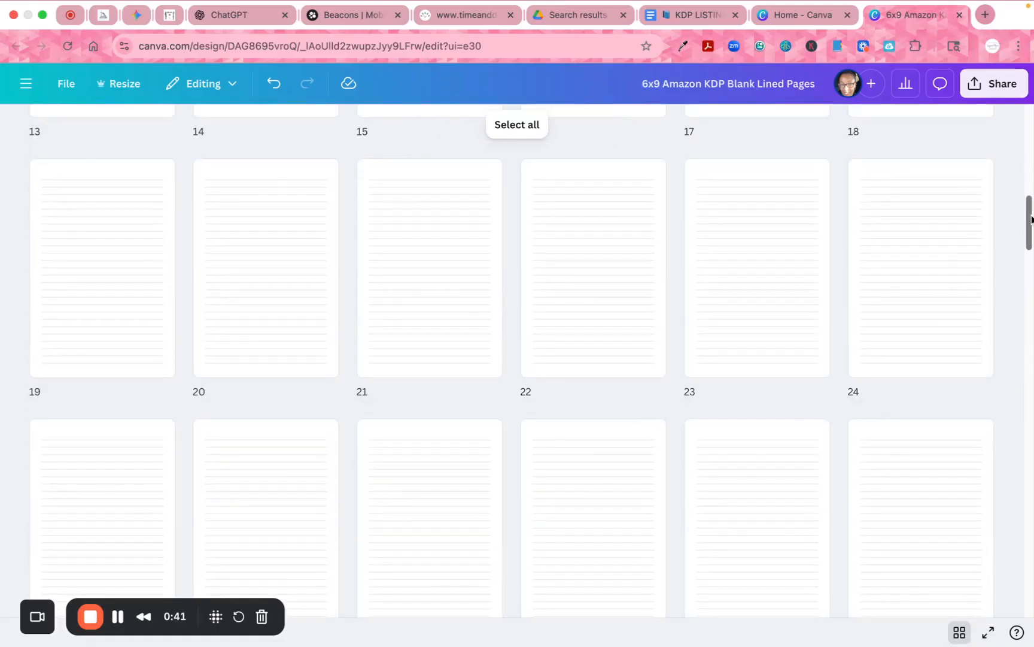
scroll(1029, 119, "up", 5)
scroll(1030, 119, "up", 8)
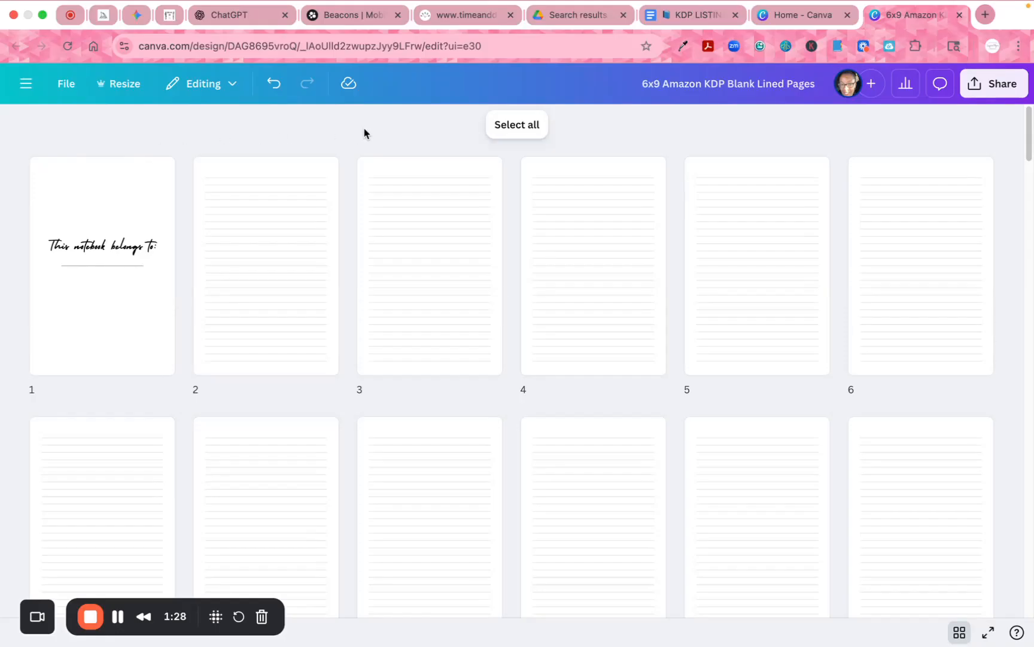
Go to the Canva home page, dismiss the custom size dialog, and open the recent 6x9 Amazon Paperback Cover design
left_click(772, 17)
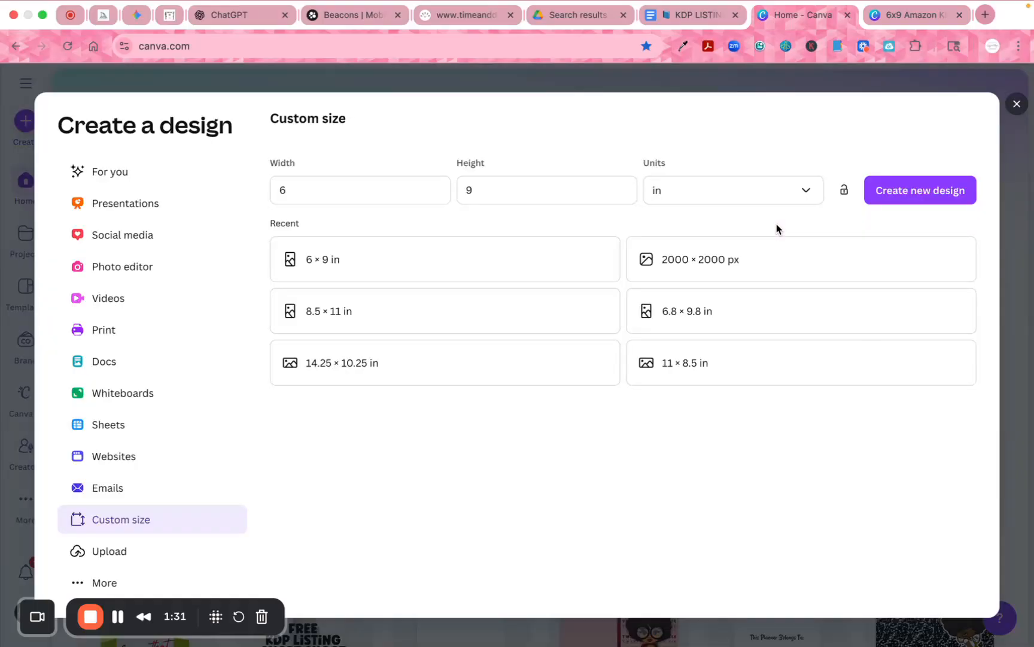
left_click(1017, 104)
scroll(853, 477, "down", 1)
scroll(853, 477, "down", 2)
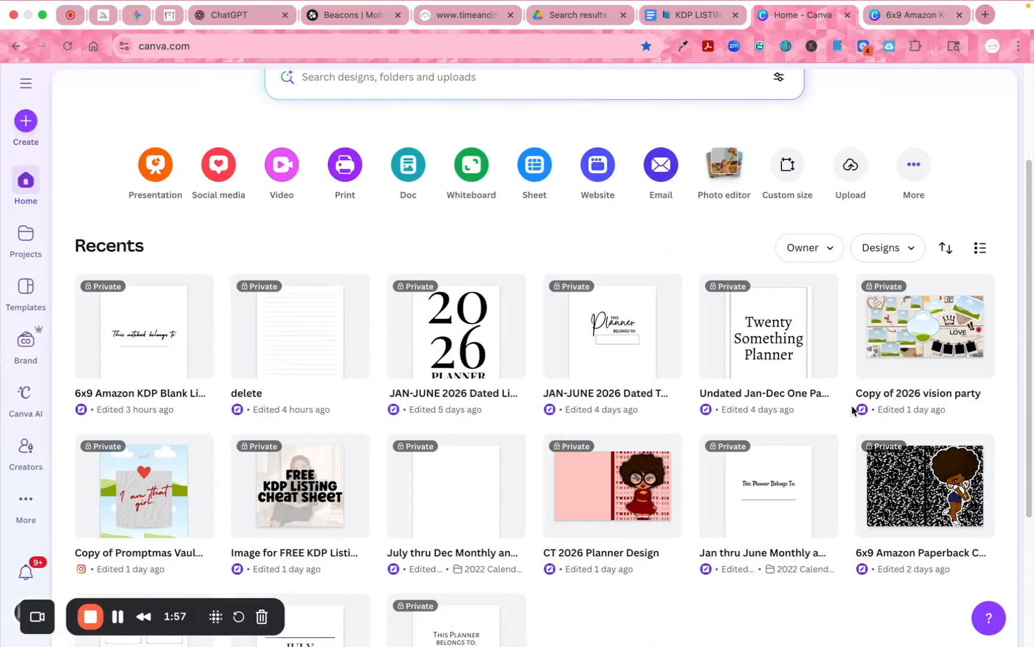
left_click(917, 513)
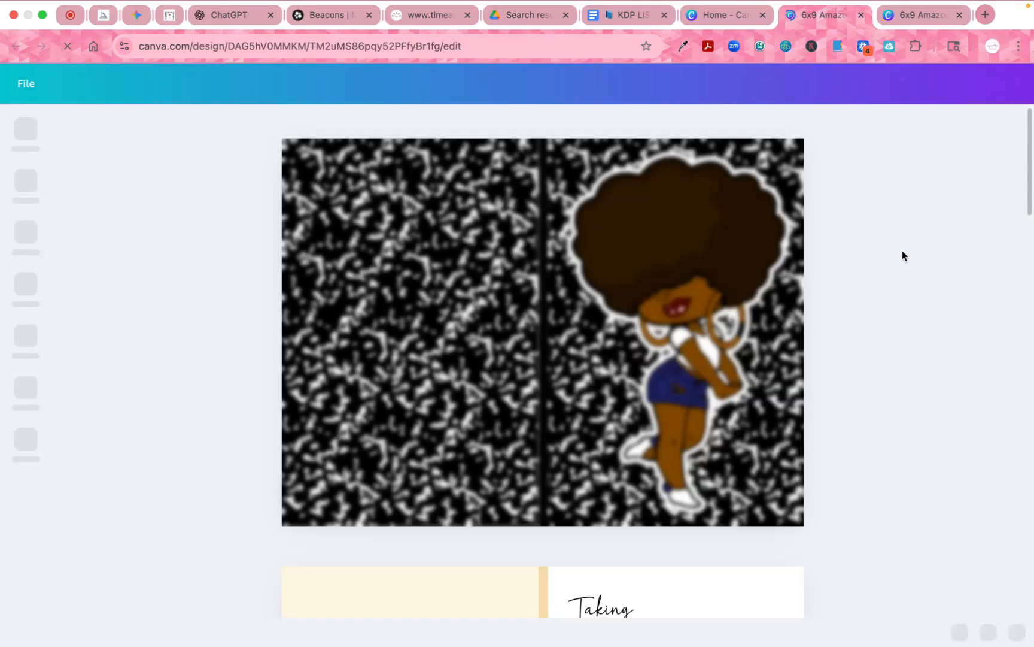
Switch to the KDP LISTING CHEAT SHEET document in Google Docs and review its ChatGPT prompts and links section
left_click(622, 14)
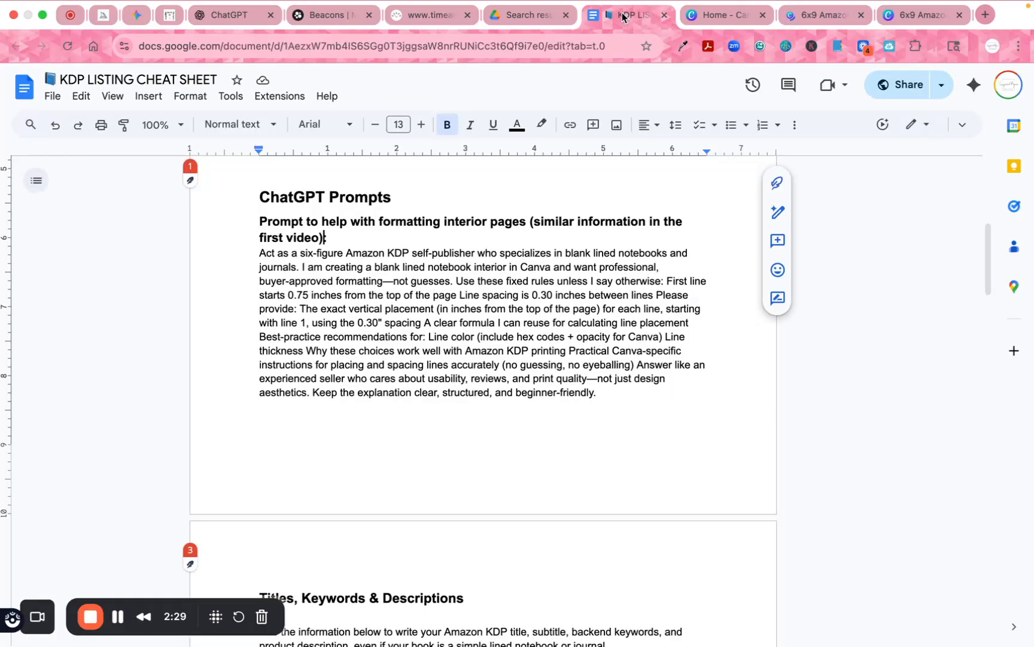
scroll(997, 238, "down", 10)
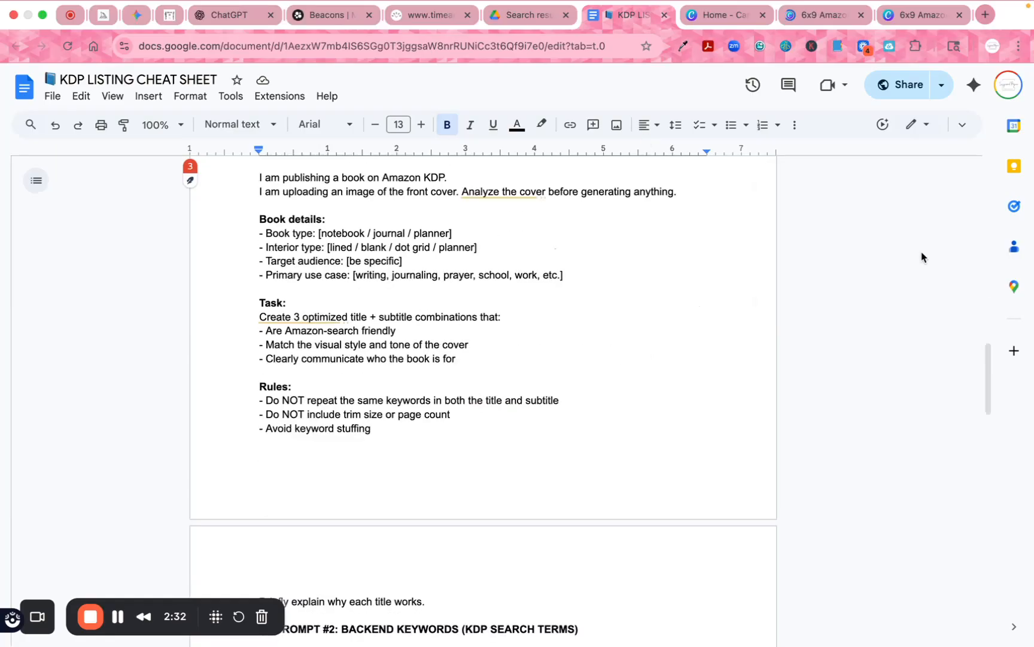
scroll(914, 258, "up", 3)
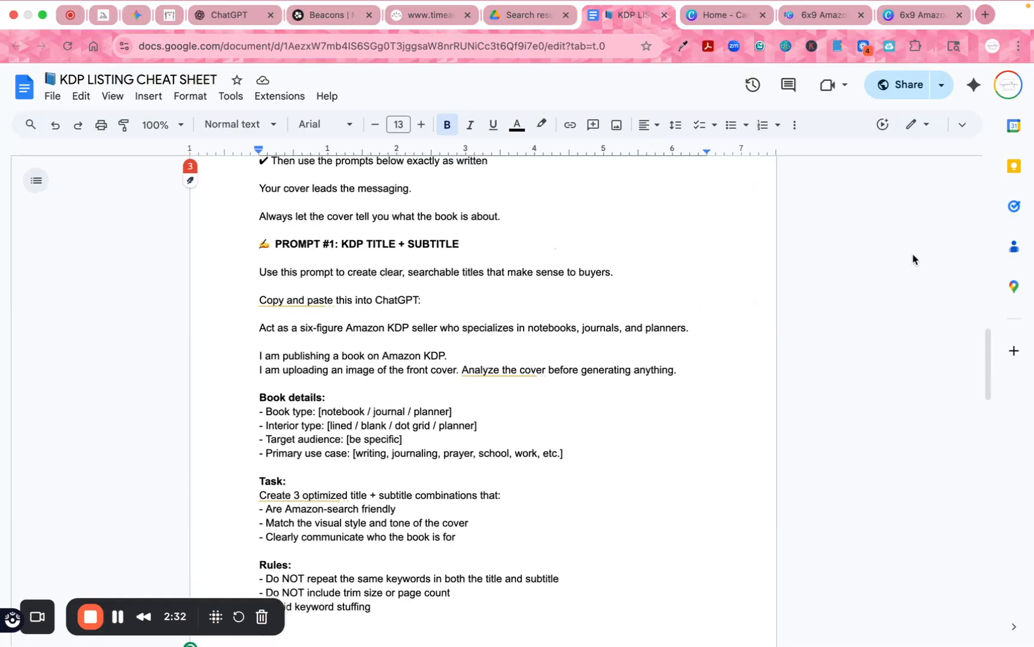
scroll(914, 258, "up", 10)
scroll(989, 187, "up", 3)
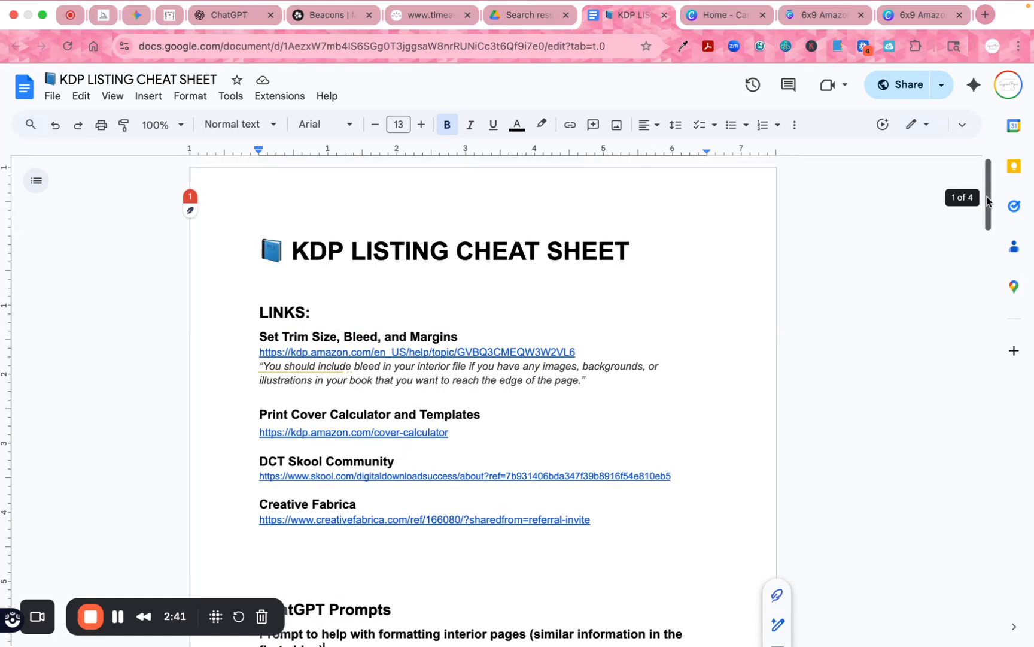
scroll(988, 206, "down", 1)
left_click_drag(987, 207, 988, 220)
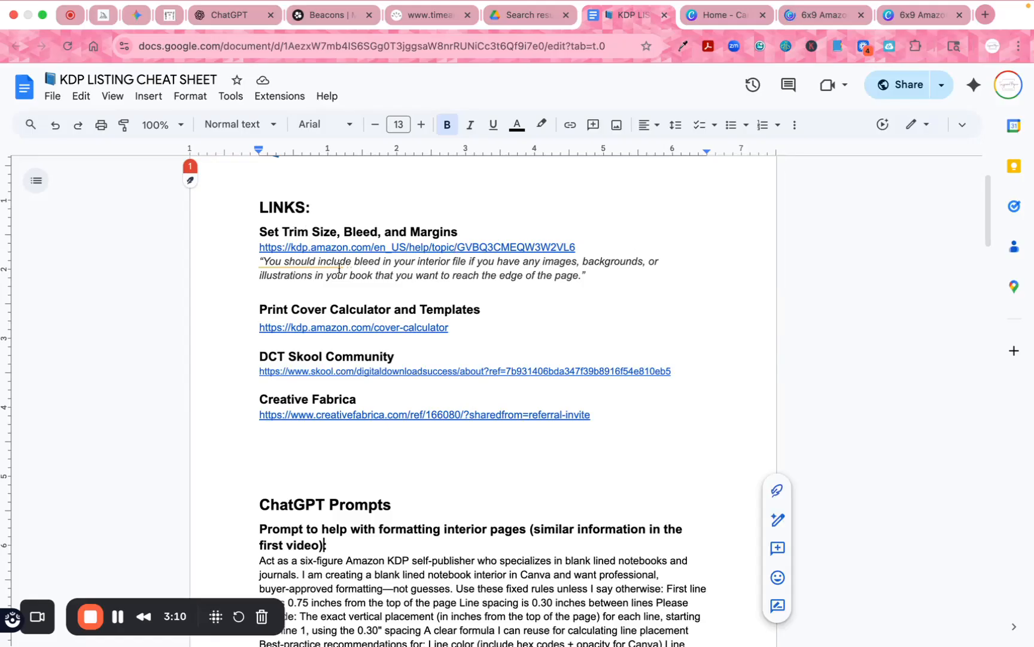
Give the italic quote about bleed under Set Trim Size, Bleed, and Margins black text and a yellow highlight
mouse_move(270, 264)
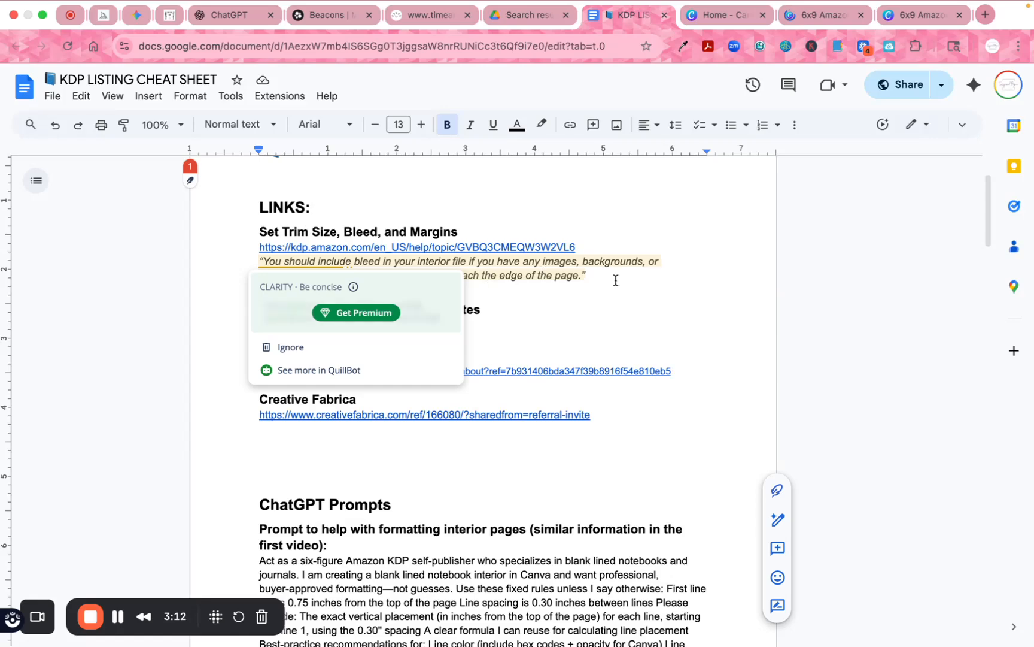
left_click_drag(588, 277, 239, 258)
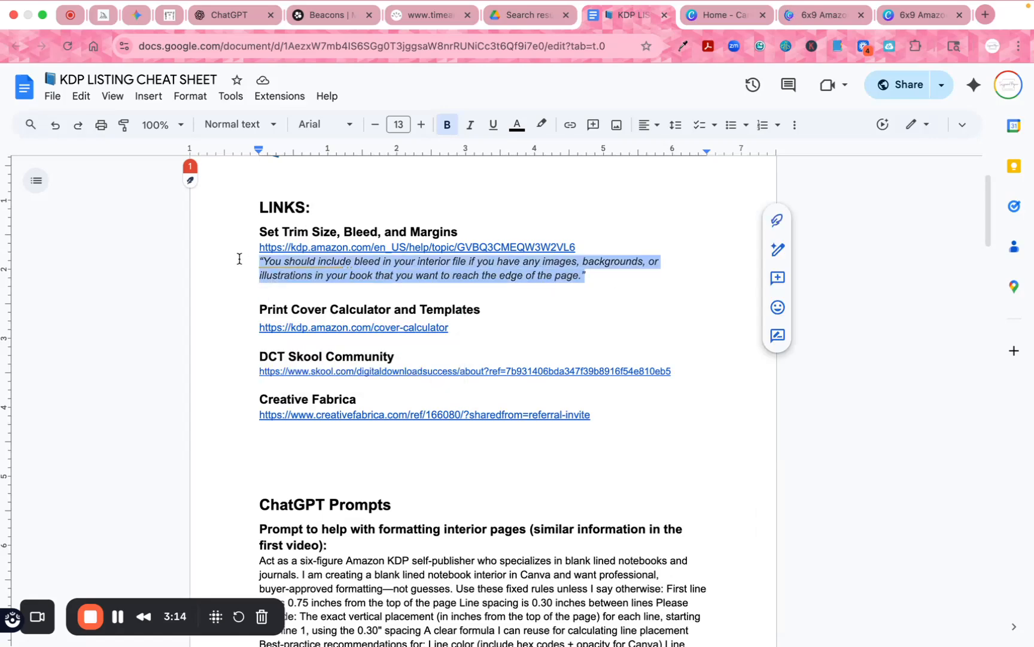
left_click(537, 131)
left_click(573, 166)
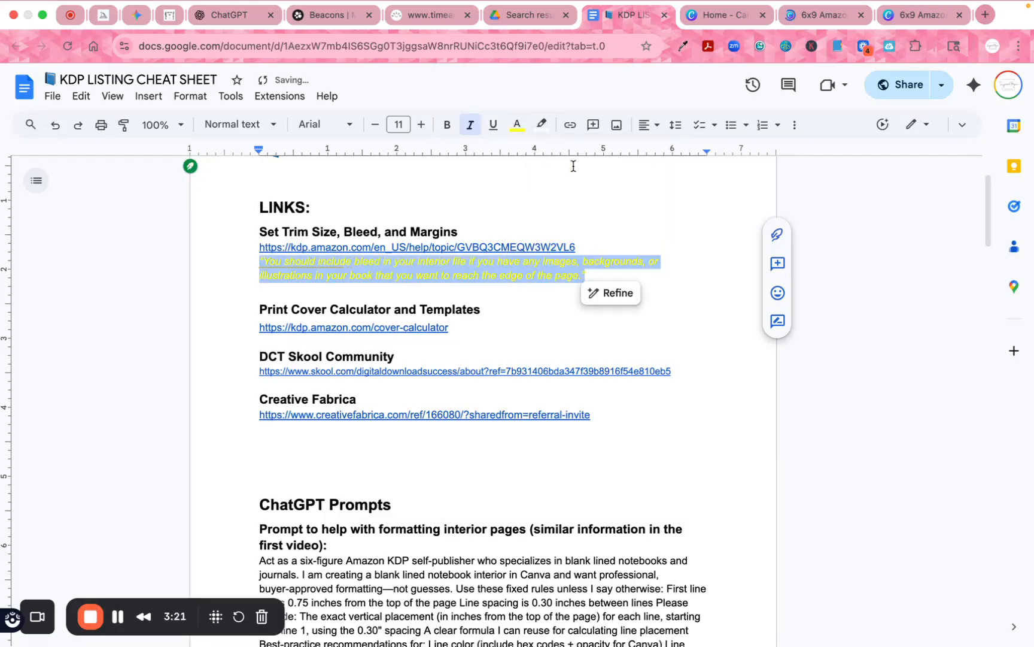
left_click(517, 126)
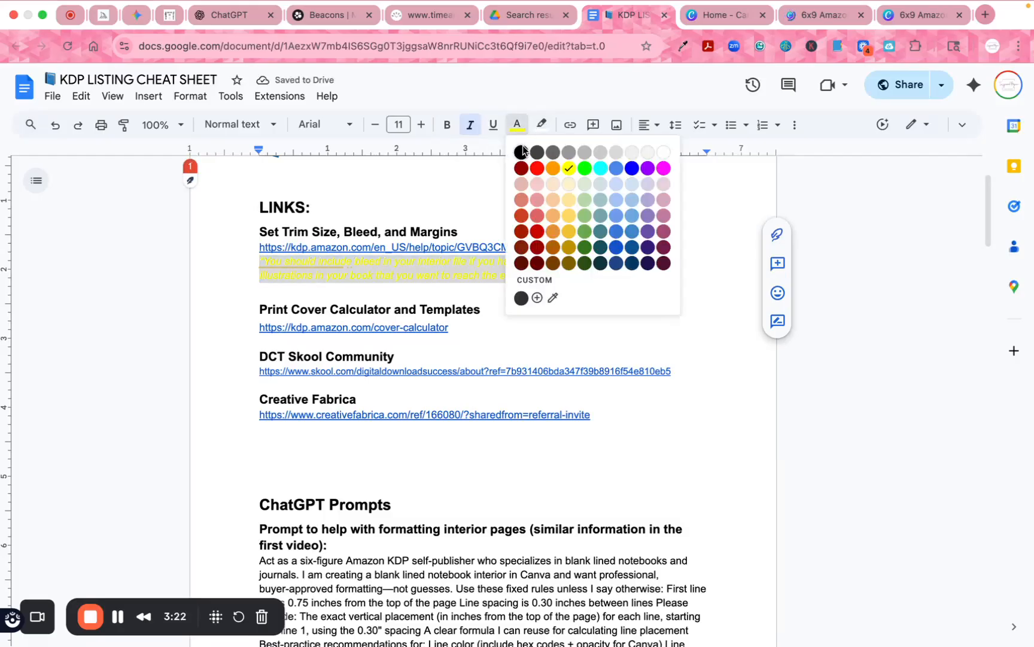
left_click(521, 151)
left_click(541, 125)
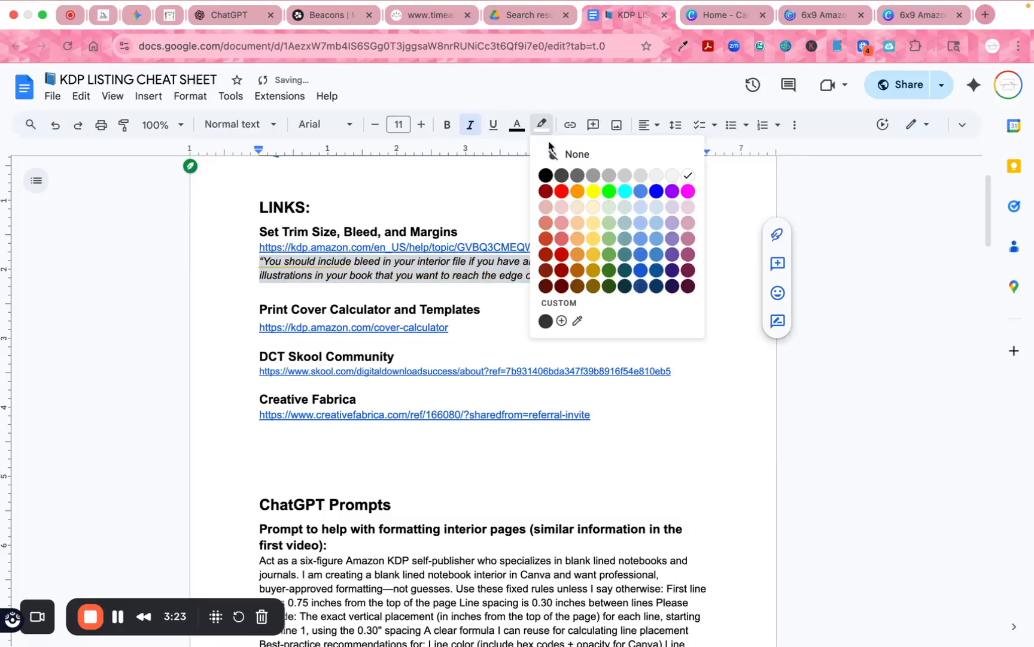
left_click(593, 191)
left_click(520, 311)
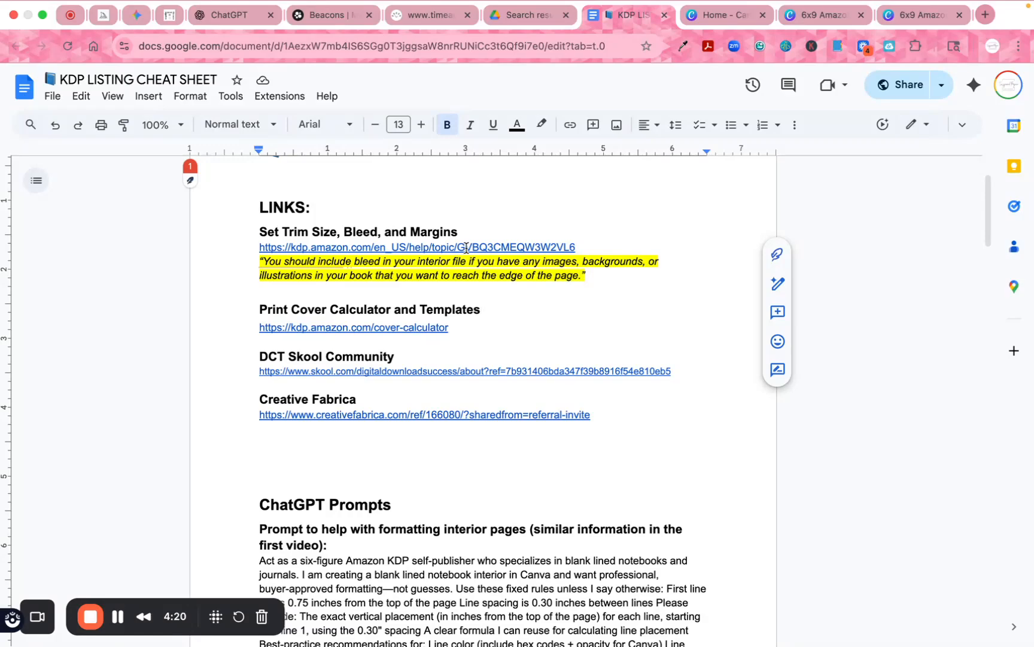
Open the KDP Cover Calculator from the cheat sheet's link under Print Cover Calculator and Templates
scroll(503, 332, "down", 1)
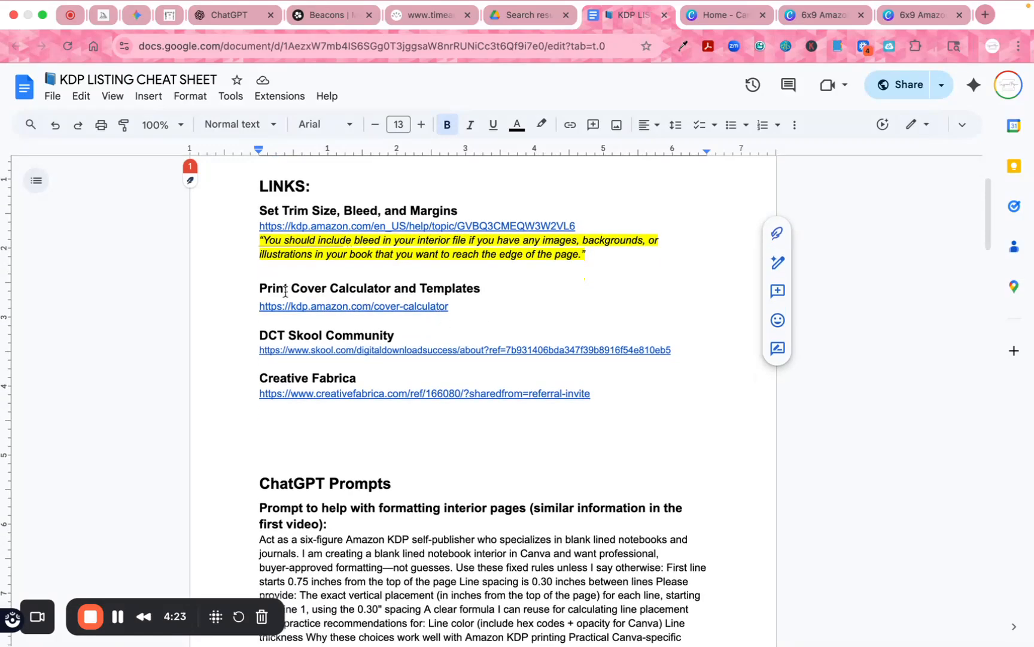
left_click(359, 306)
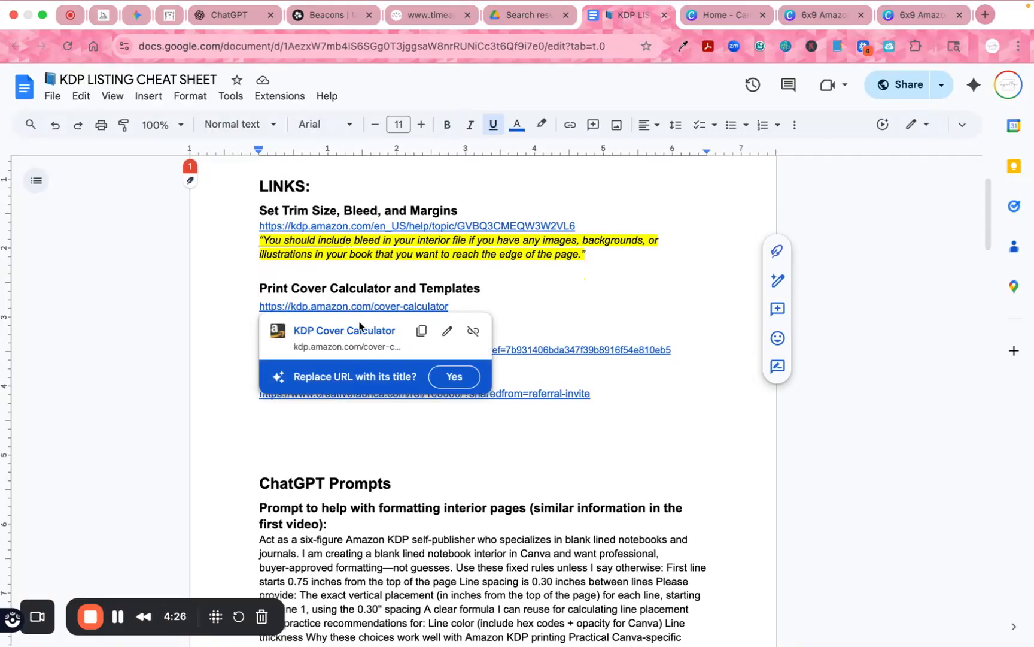
left_click(349, 331)
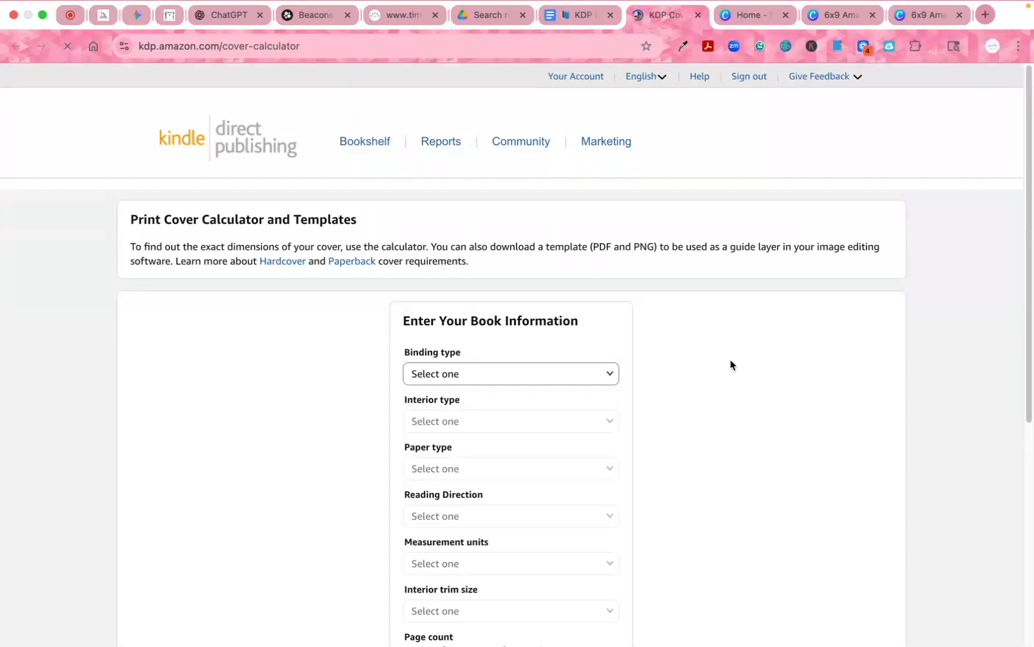
Set the binding type to Paperback, the interior type to Black & white, and the paper type to White paper
scroll(712, 367, "down", 1)
scroll(712, 366, "down", 3)
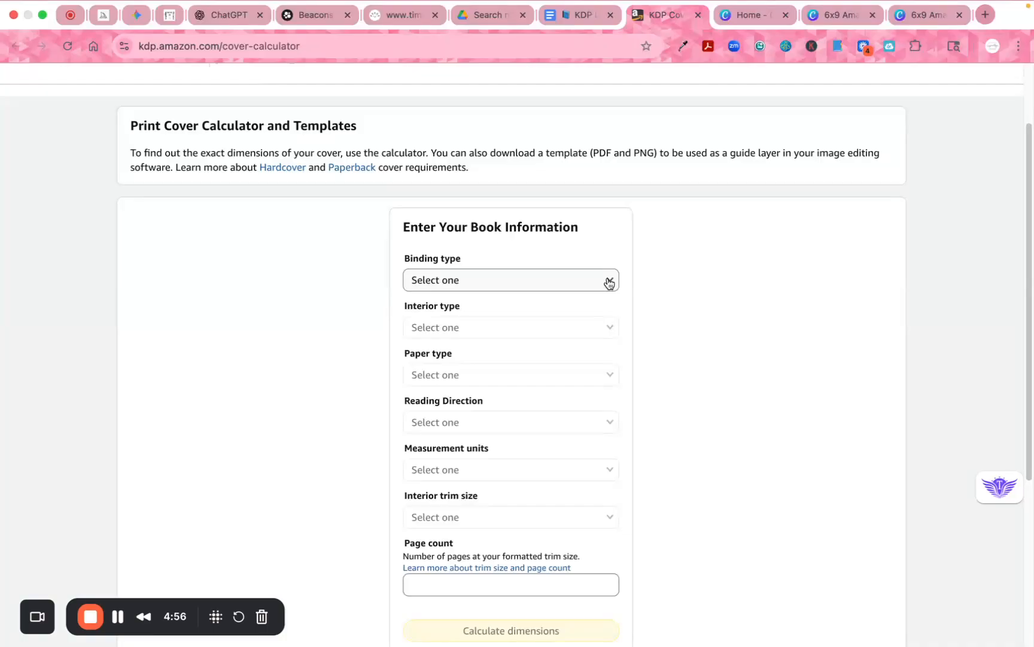
left_click(609, 282)
left_click(469, 300)
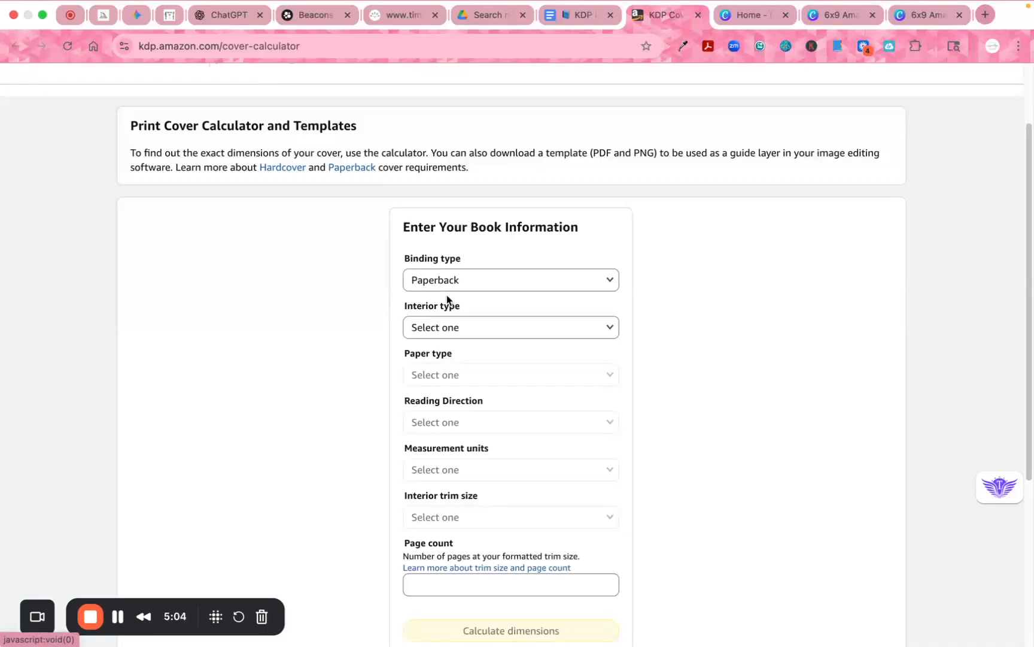
left_click(610, 329)
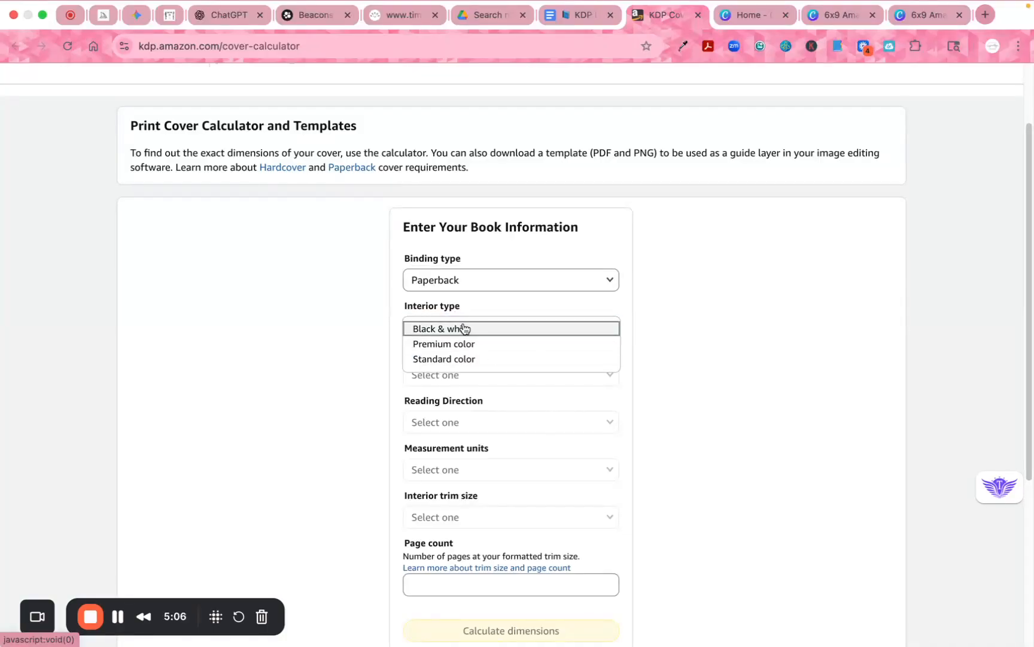
left_click(465, 328)
left_click(609, 374)
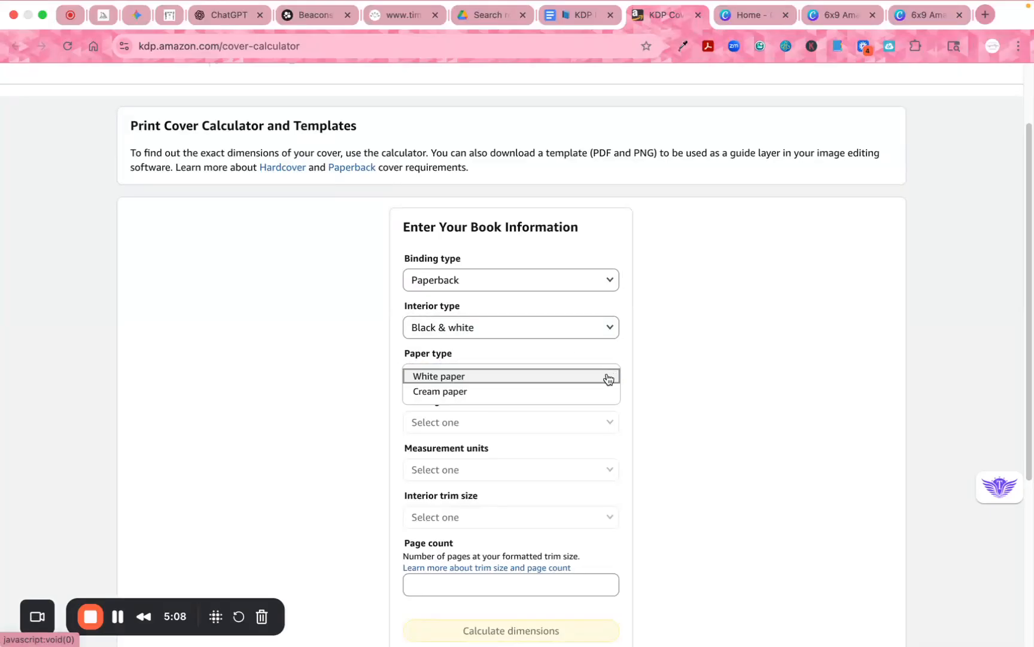
left_click(463, 374)
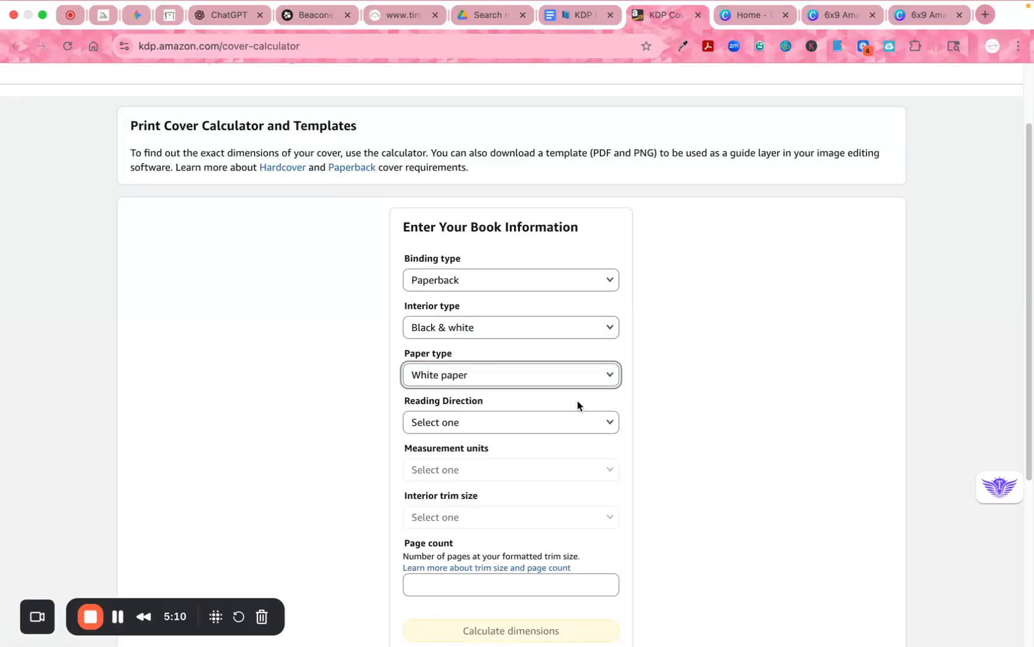
Set the reading direction to Left to Right, the measurement units to Inches, and the interior trim size to 6 x 9 in
left_click(606, 423)
left_click(484, 423)
left_click(586, 469)
left_click(566, 471)
scroll(591, 490, "up", 1)
scroll(596, 471, "down", 2)
left_click(605, 473)
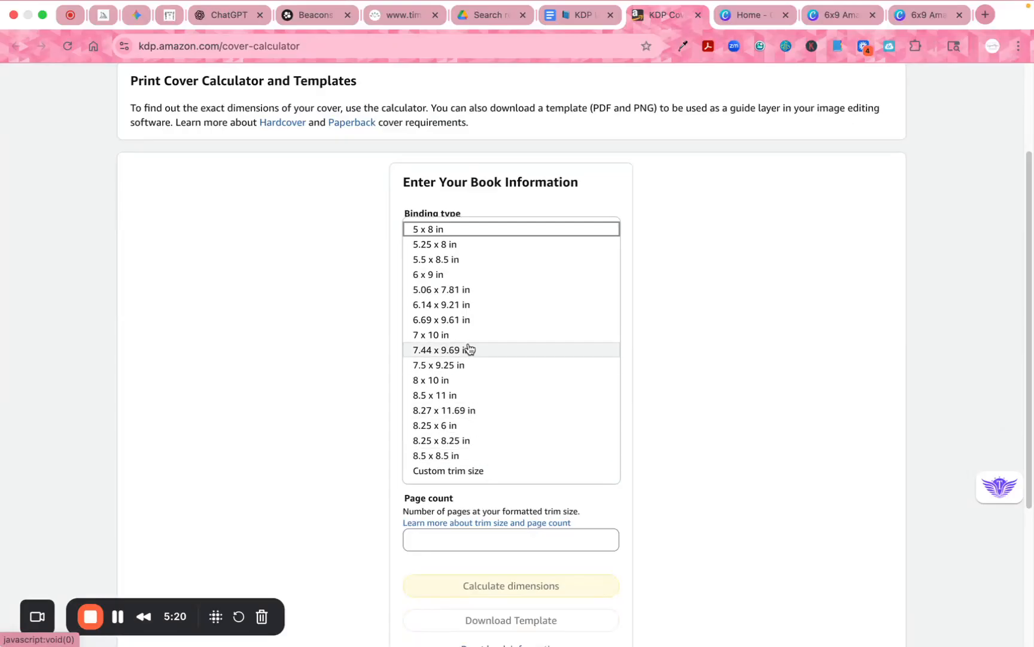
left_click(438, 274)
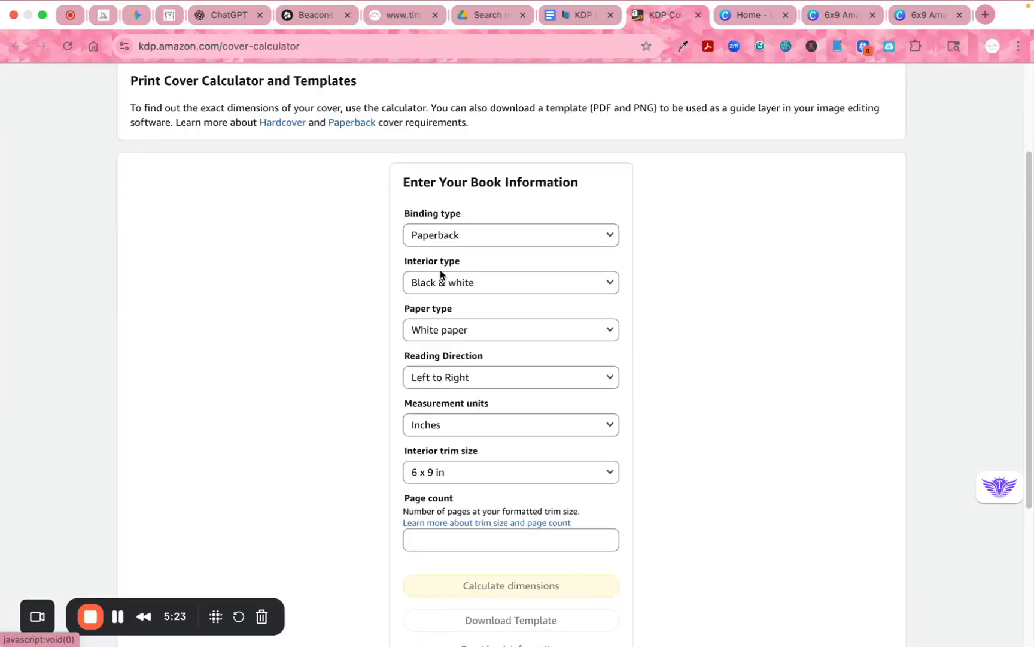
Set the page count to 101, calculate the cover dimensions, and look over the resulting size table and template diagram
left_click(538, 536)
type("101")
left_click(711, 435)
scroll(712, 435, "down", 2)
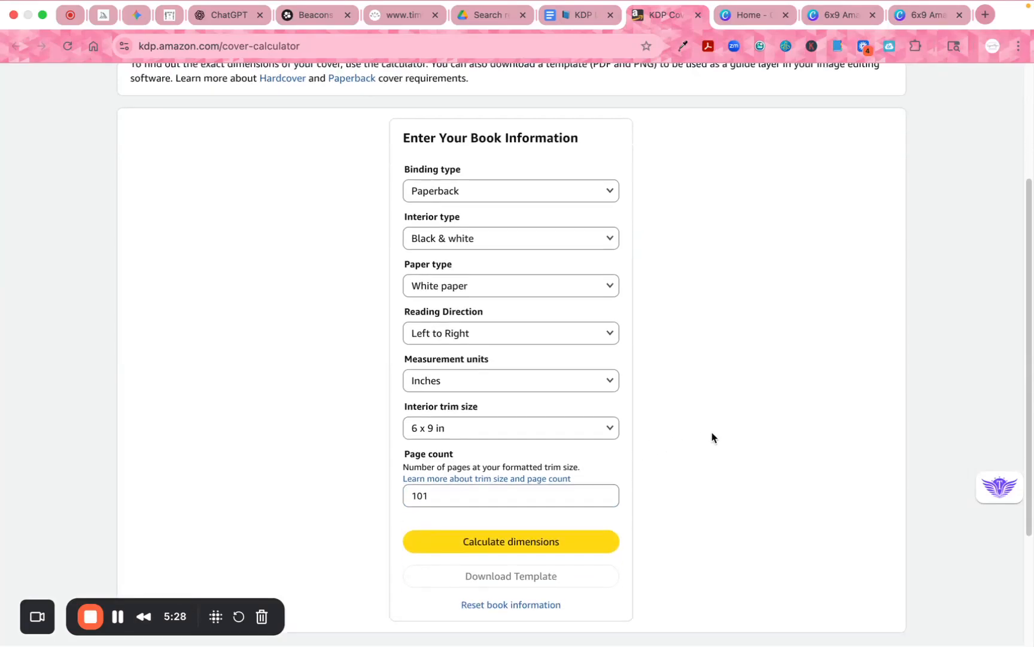
left_click(528, 495)
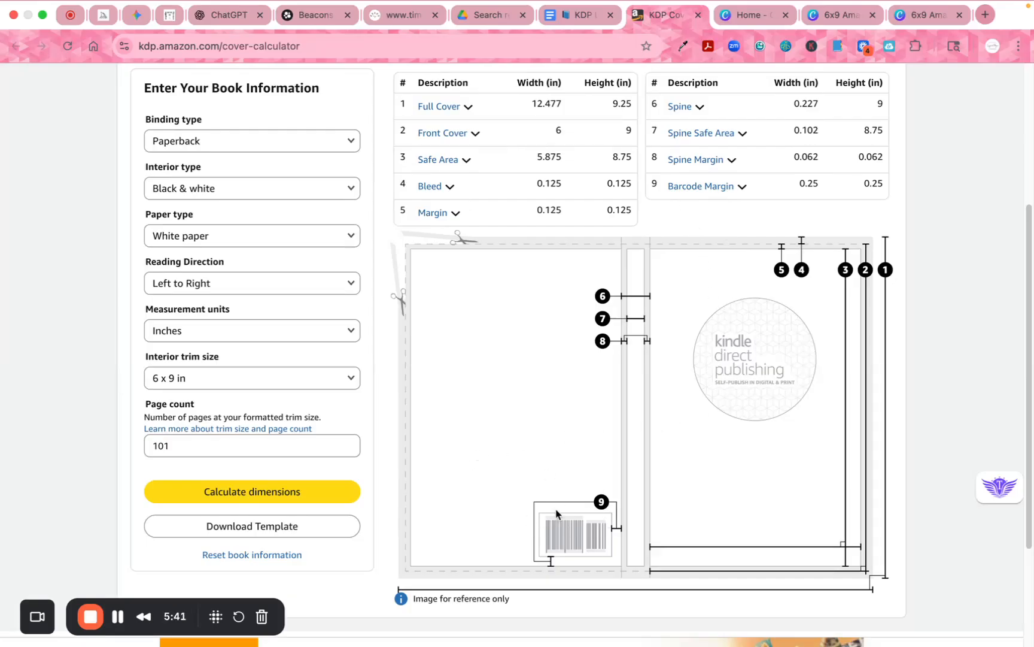
scroll(594, 532, "down", 1)
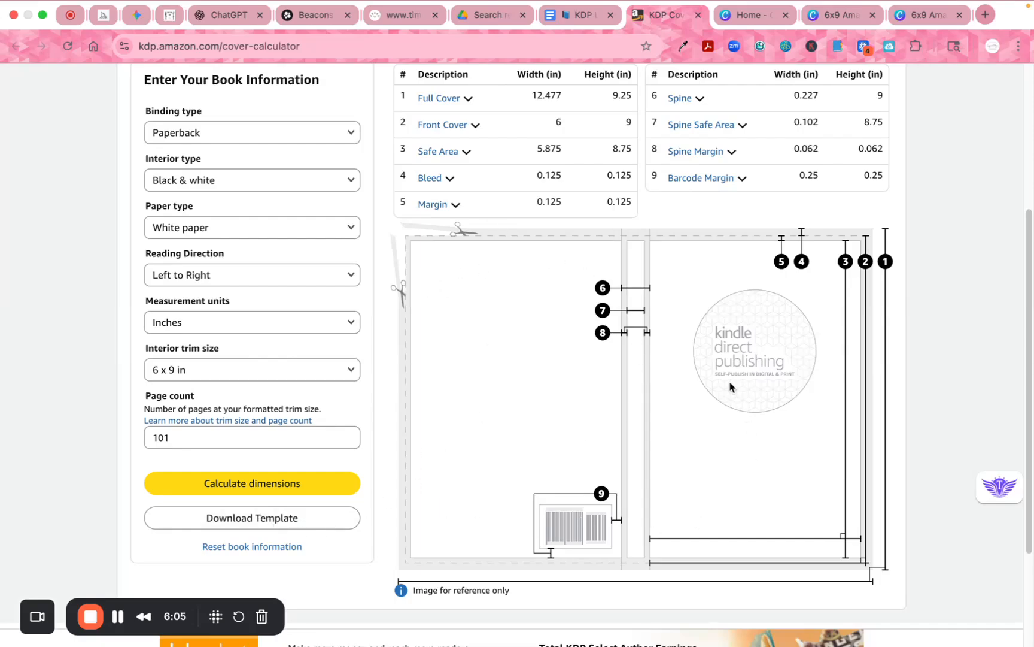
scroll(723, 370, "up", 3)
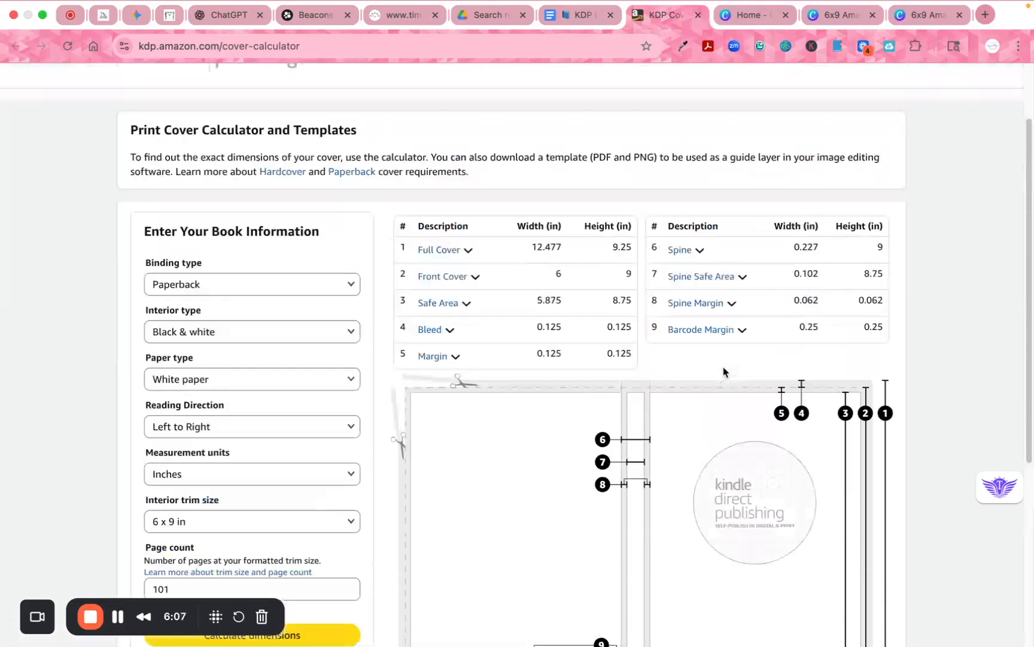
scroll(563, 515, "down", 2)
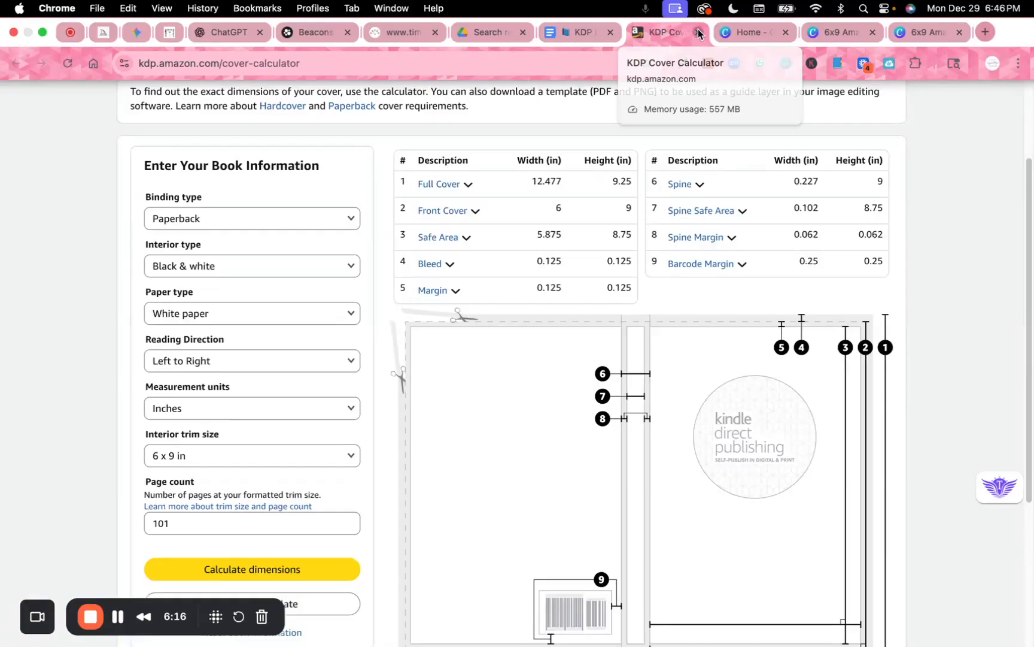
Close the cover calculator and show the uploaded images in Canva's 6x9 Amazon Paperback Cover design
key("super+w")
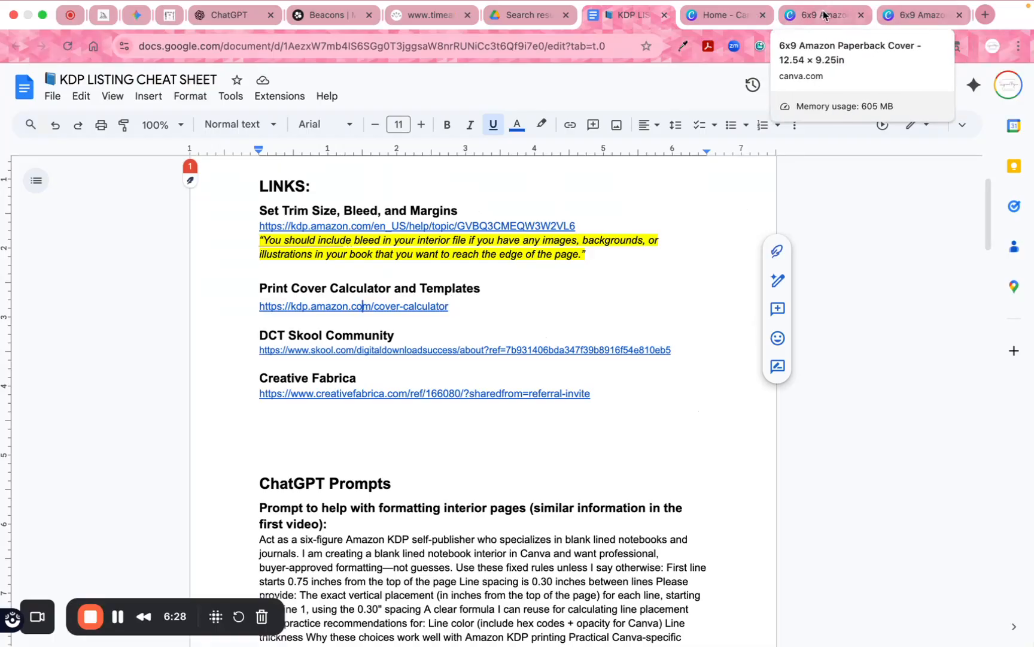
left_click(824, 14)
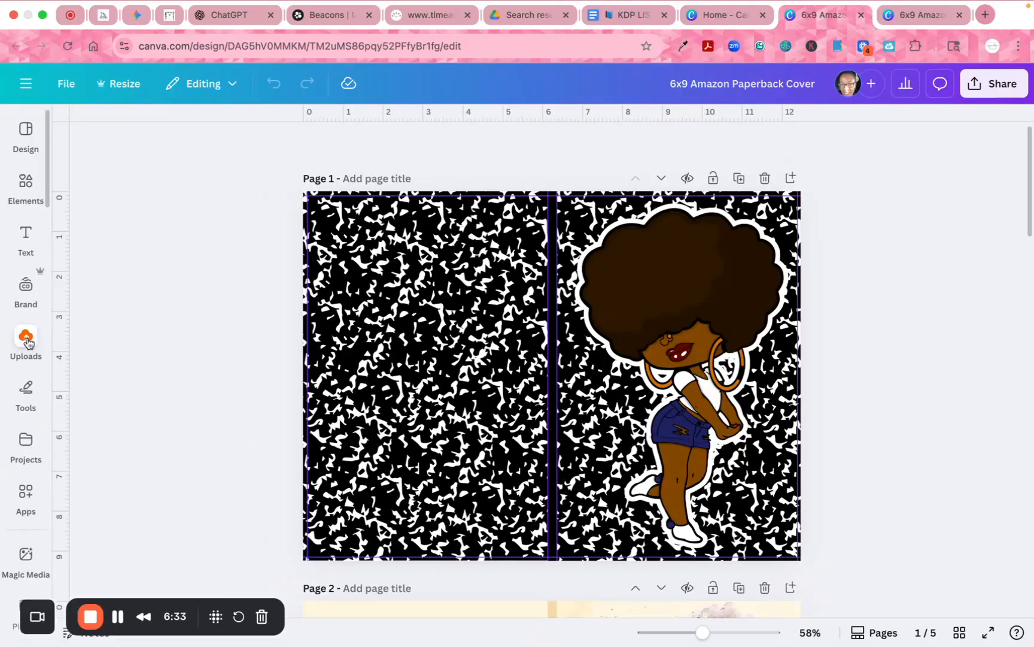
left_click(26, 339)
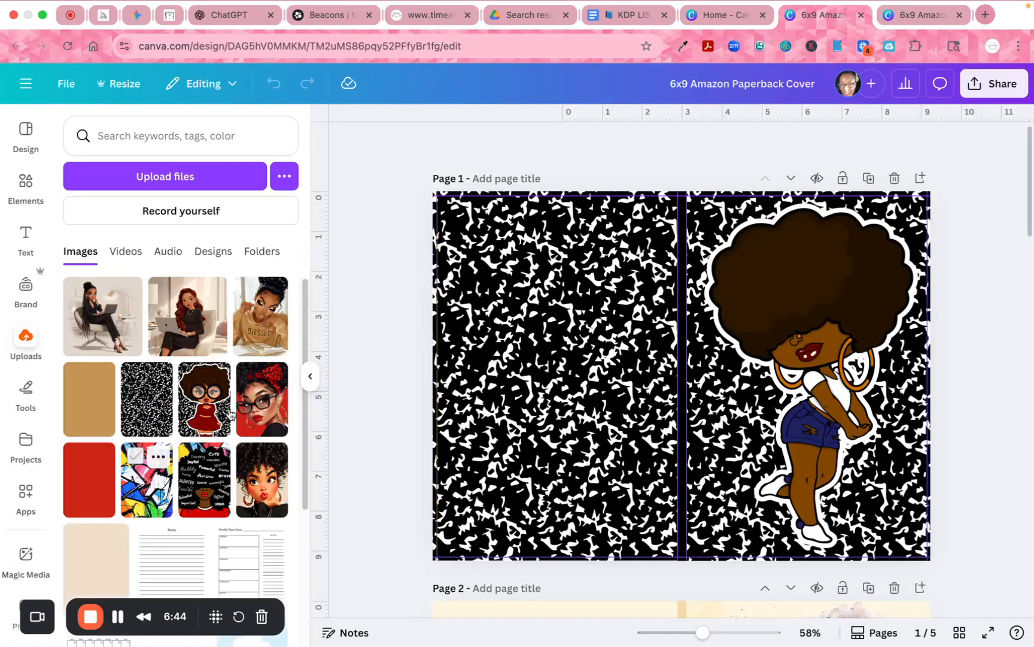
Search the uploads for "amazon" and add the KDP paperback cover template image to page 1
left_click(182, 136)
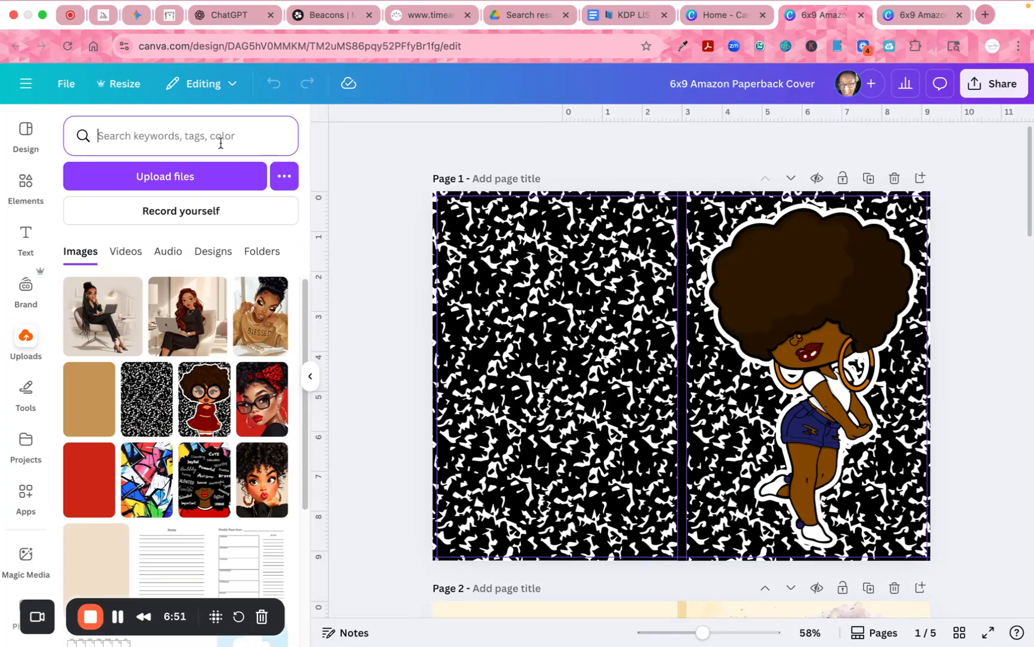
type("amazon")
key("Return")
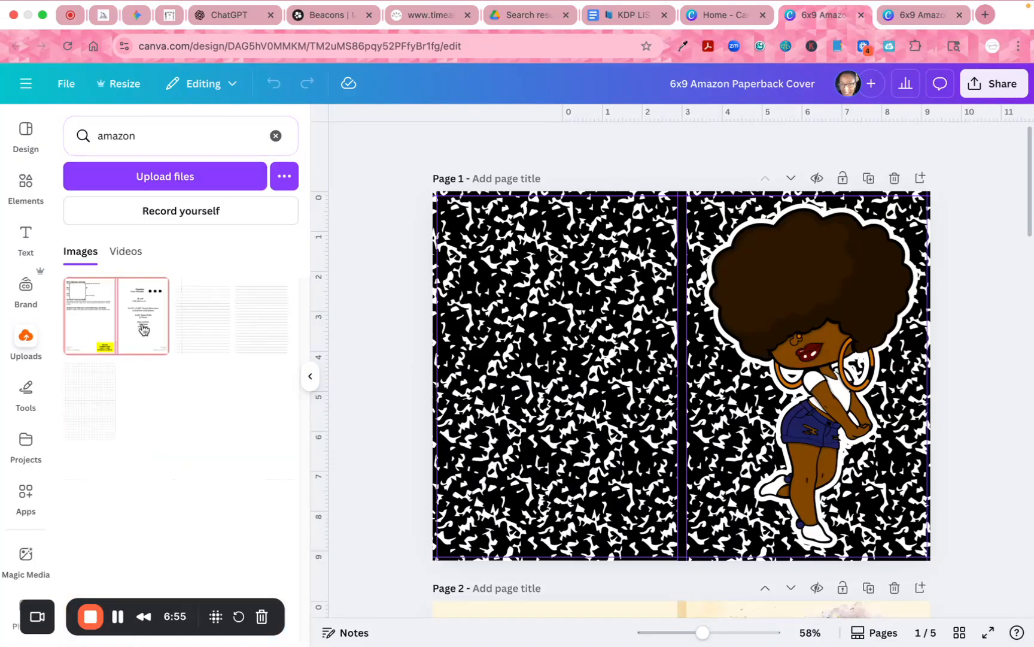
left_click(143, 329)
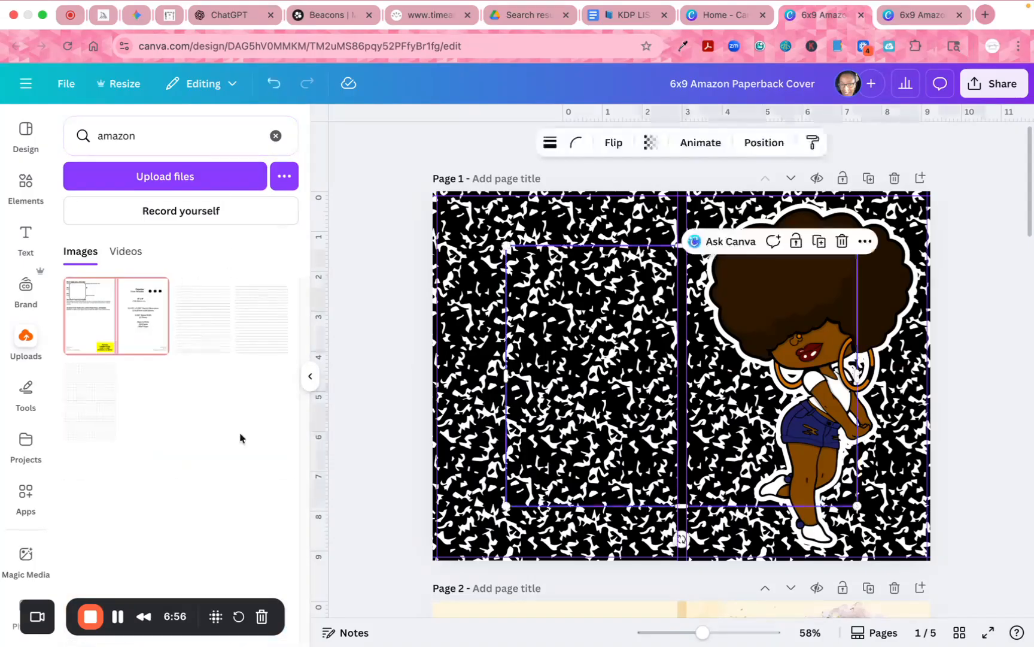
left_click(311, 376)
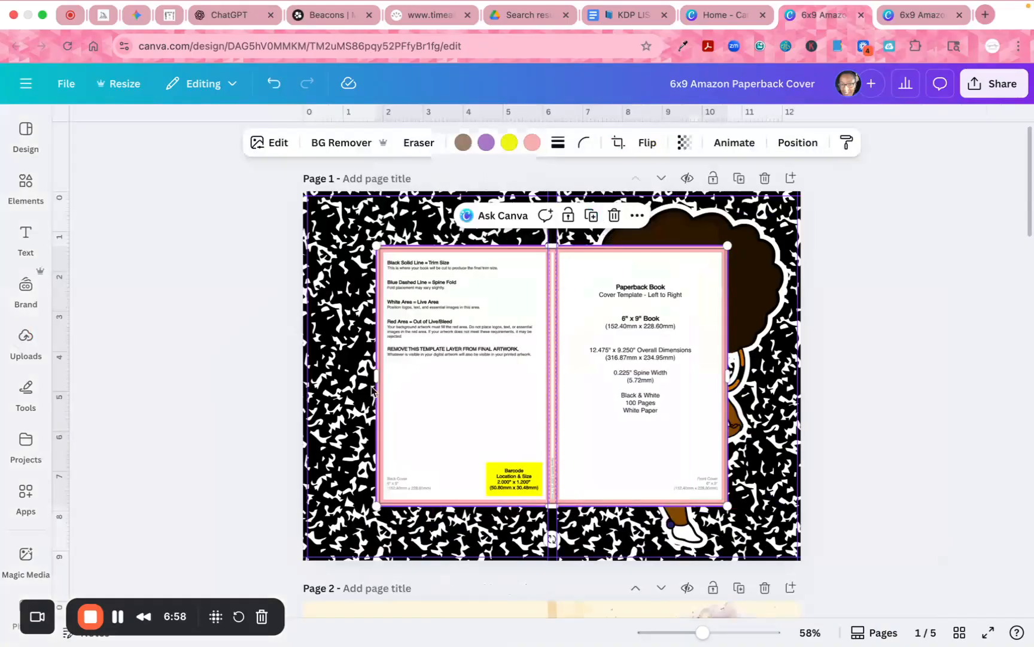
Align the template with the page's top-left corner, enlarge it to cover page 1, and compare the guides with its trim and spine lines
left_click_drag(625, 395, 551, 335)
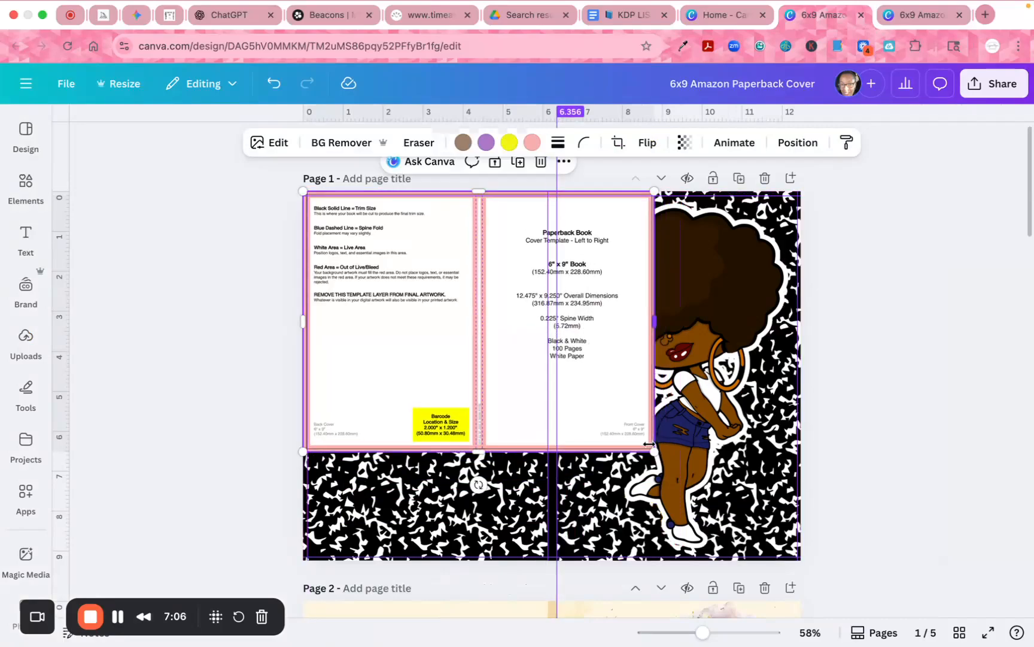
left_click_drag(655, 452, 801, 560)
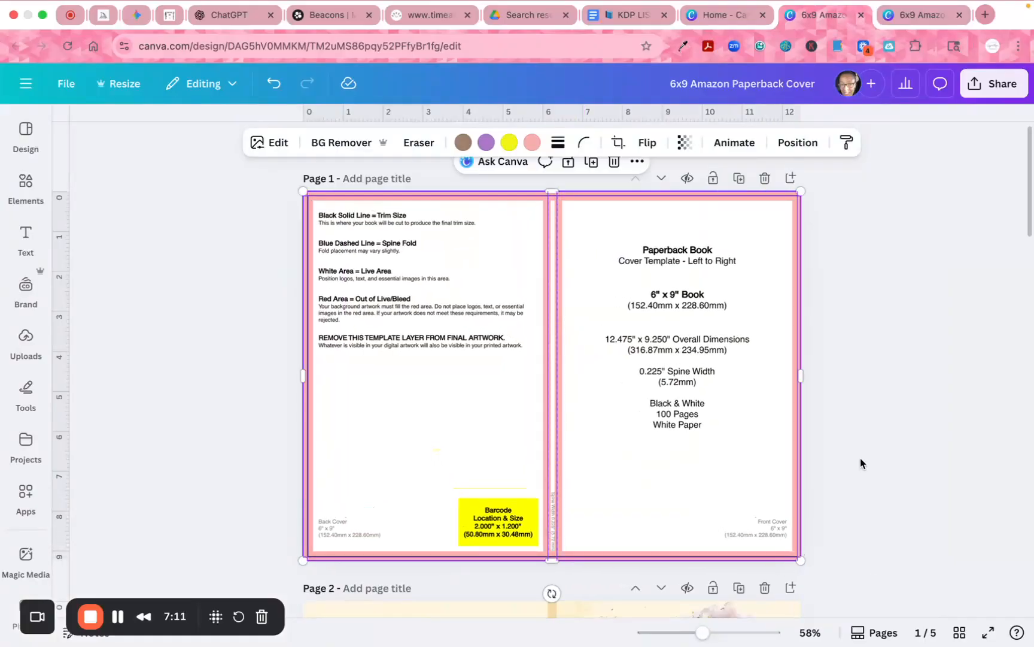
left_click(860, 457)
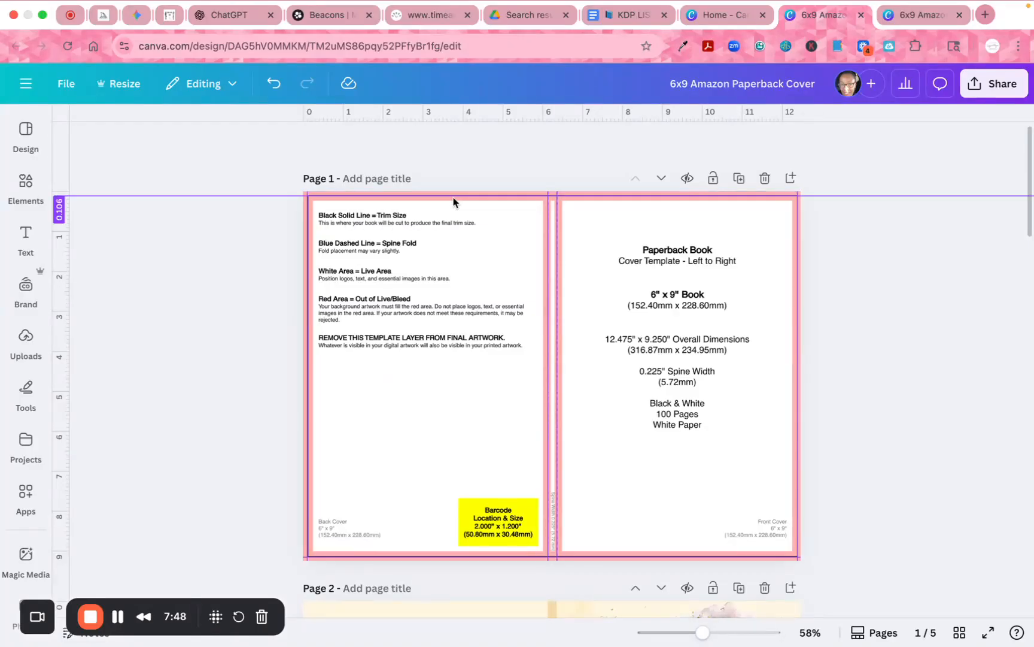
mouse_move(454, 202)
left_mouse_down()
mouse_move(453, 211)
mouse_move(446, 195)
left_mouse_up()
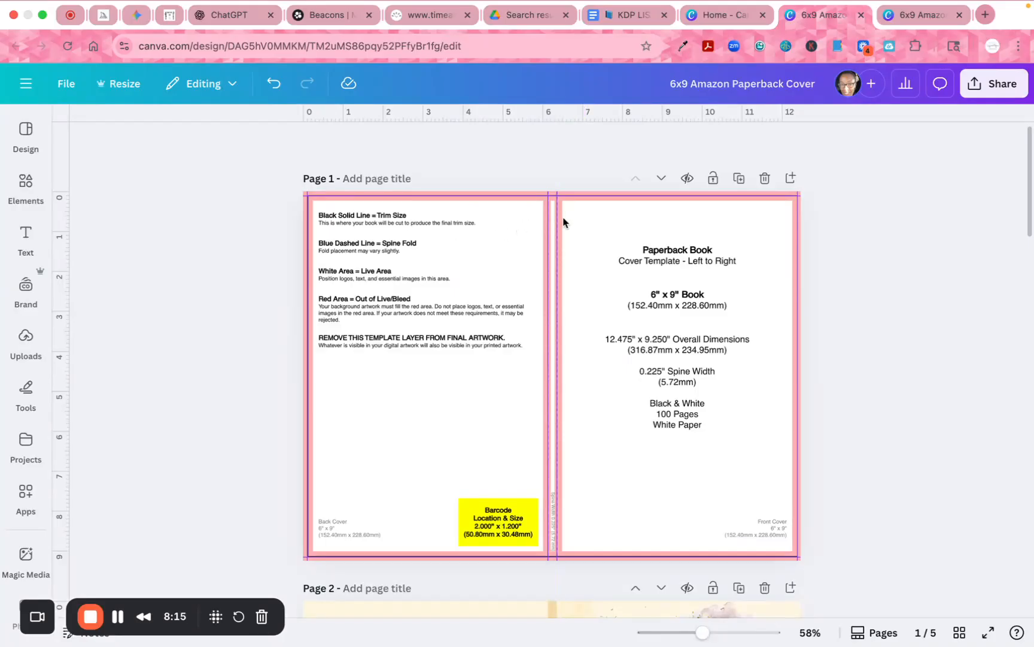
left_click_drag(545, 245, 559, 210)
Lower the template's transparency value to 50 to reveal the artwork underneath, and restore it to full opacity
left_click(723, 255)
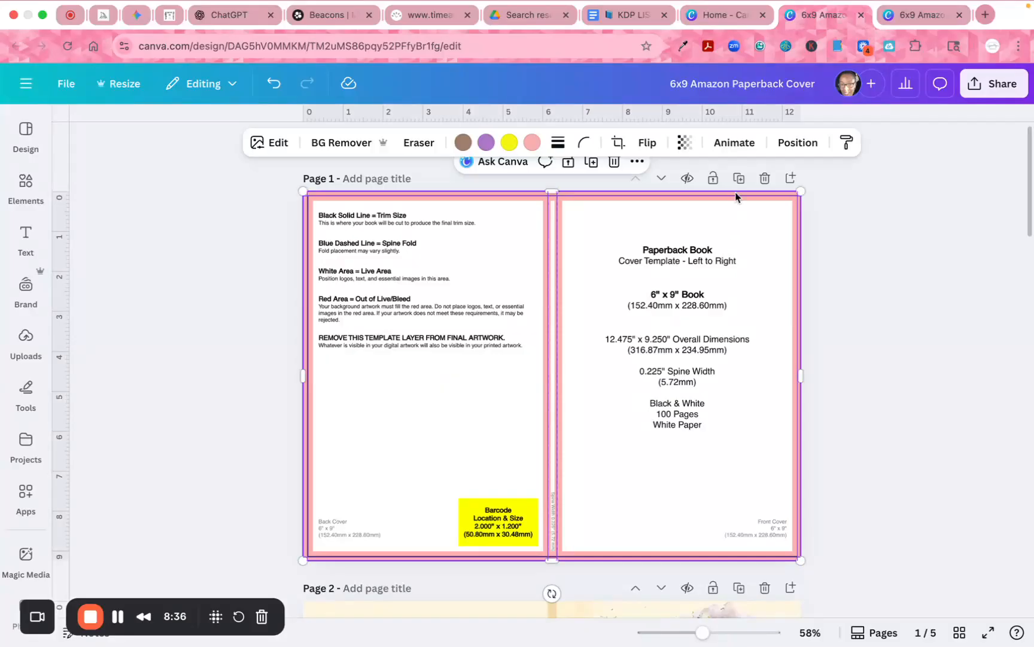
left_click(684, 142)
left_click_drag(663, 205, 639, 217)
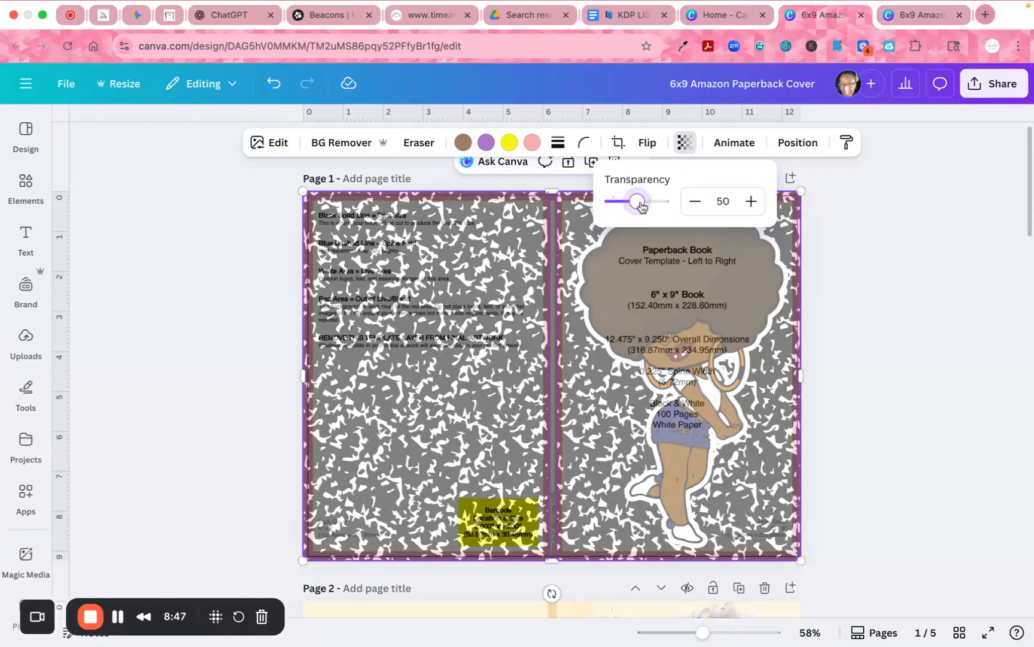
left_click_drag(641, 206, 669, 203)
left_click(441, 334)
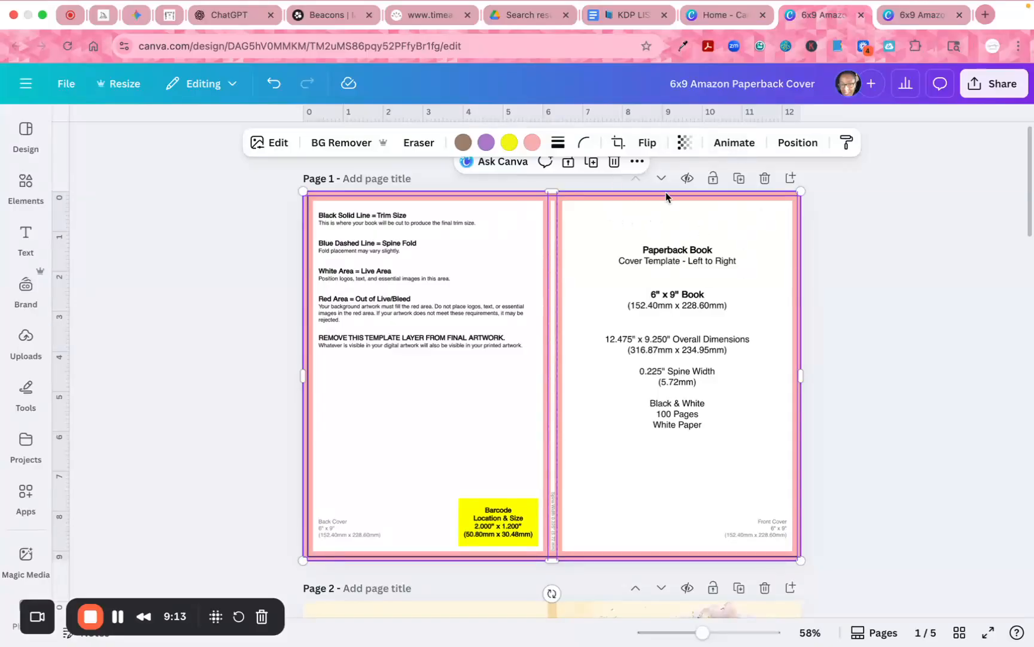
Compare the page 2 cover with its trim and spine guides, and delete the template overlay from page 1
scroll(684, 455, "down", 7)
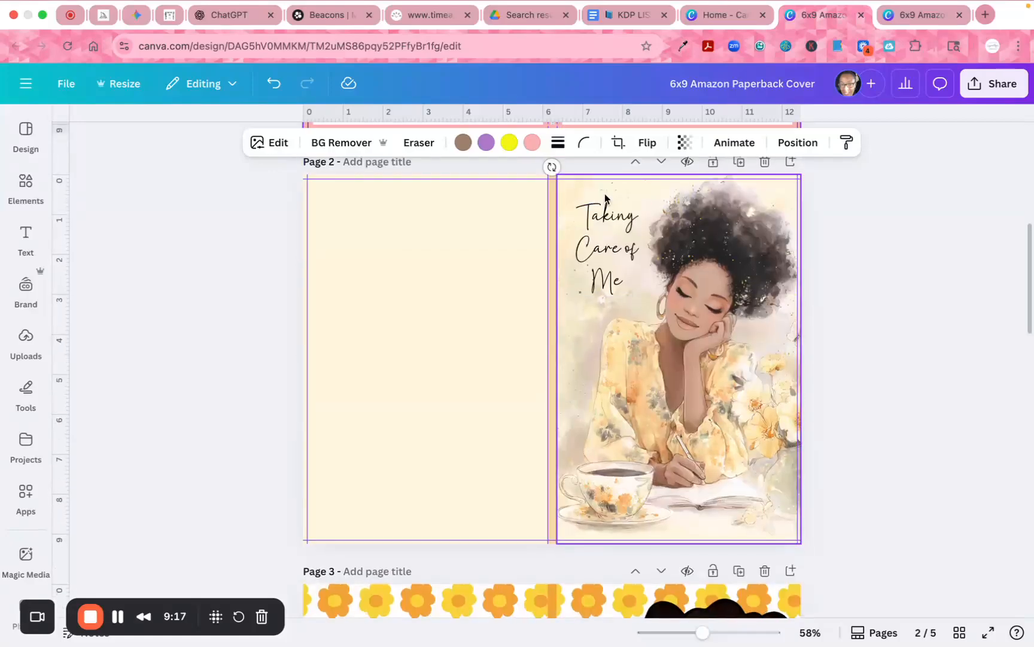
left_click_drag(800, 335, 793, 294)
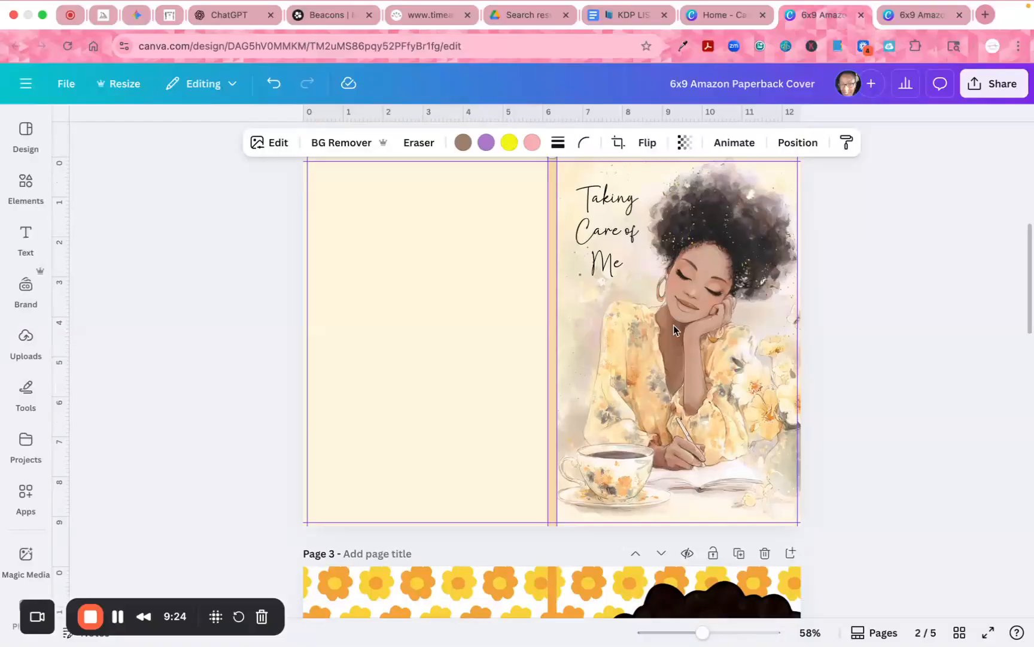
scroll(674, 324, "up", 10)
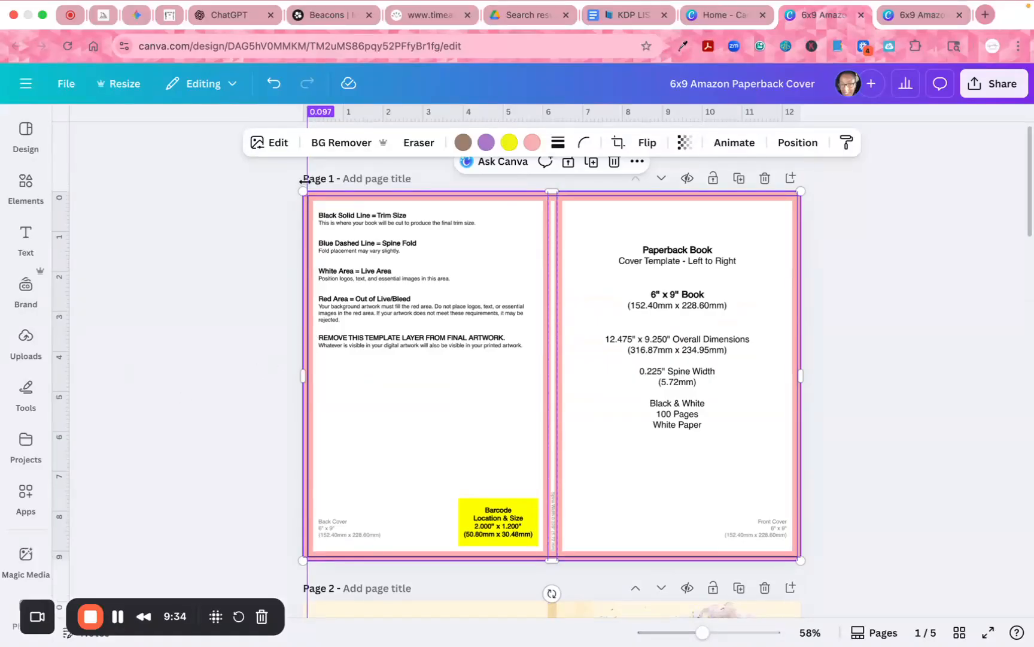
left_click_drag(305, 212, 556, 217)
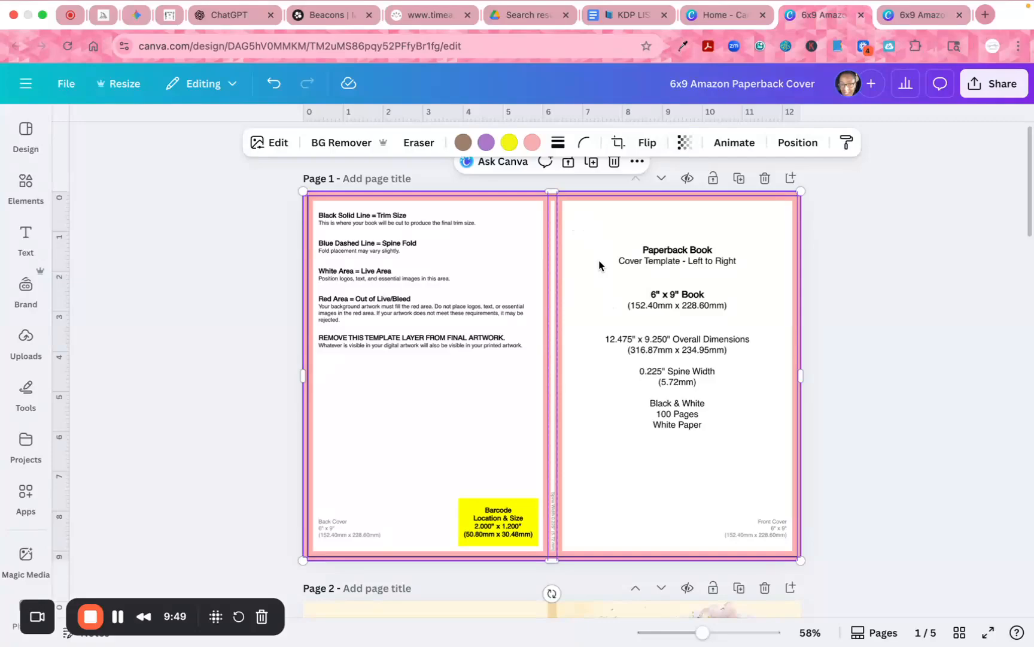
key("Delete")
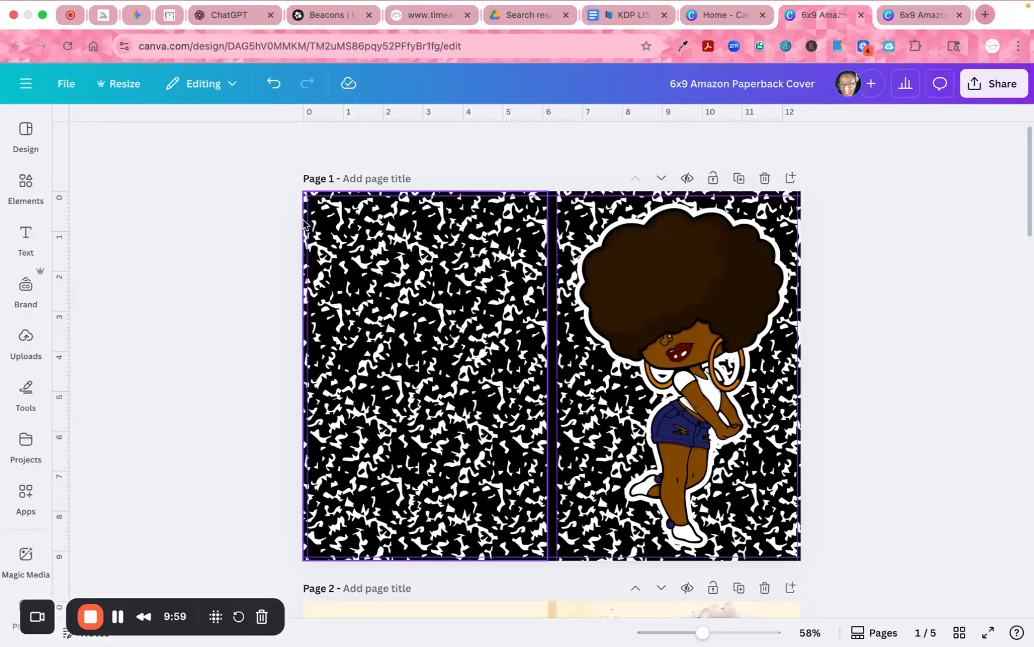
Examine how the back cover pattern, spine and front illustration on page 1 sit against the trim and spine guides
left_click_drag(703, 633, 711, 635)
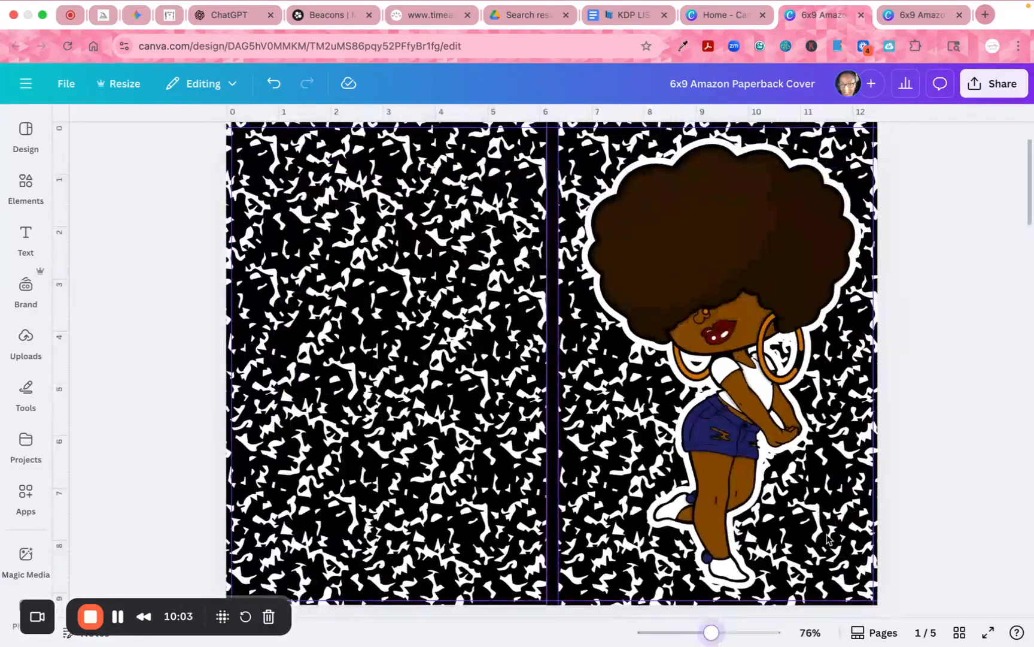
scroll(880, 439, "up", 2)
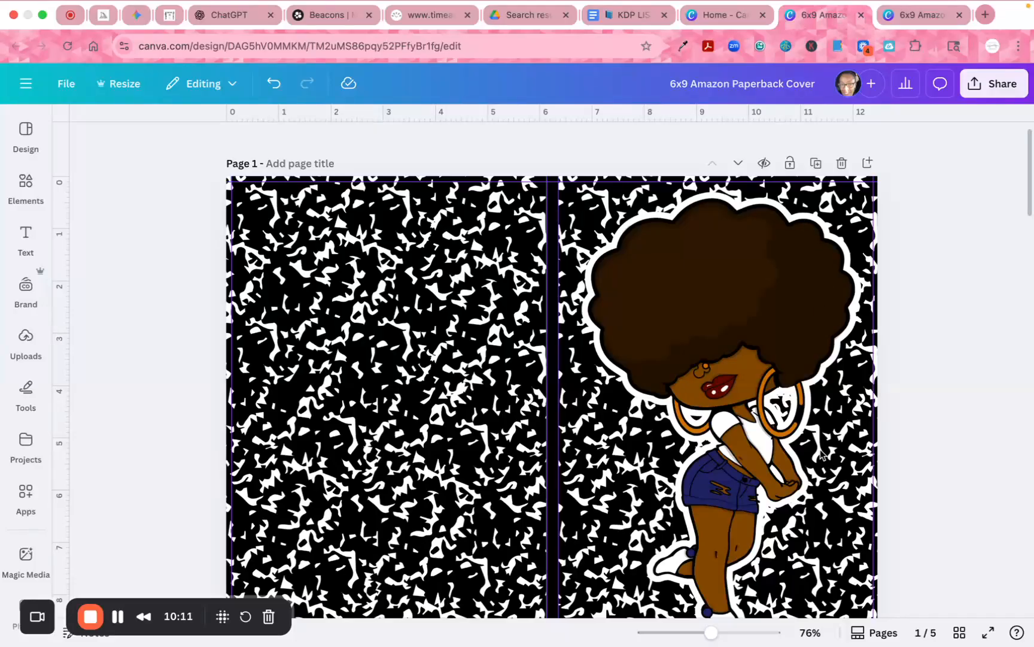
scroll(823, 453, "down", 3)
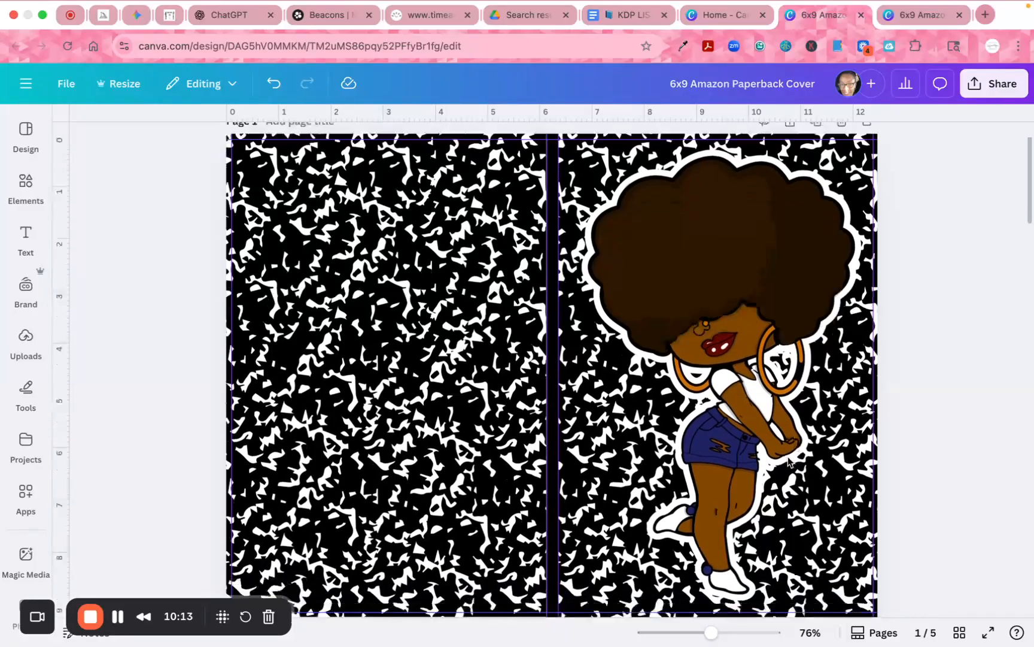
scroll(784, 456, "up", 1)
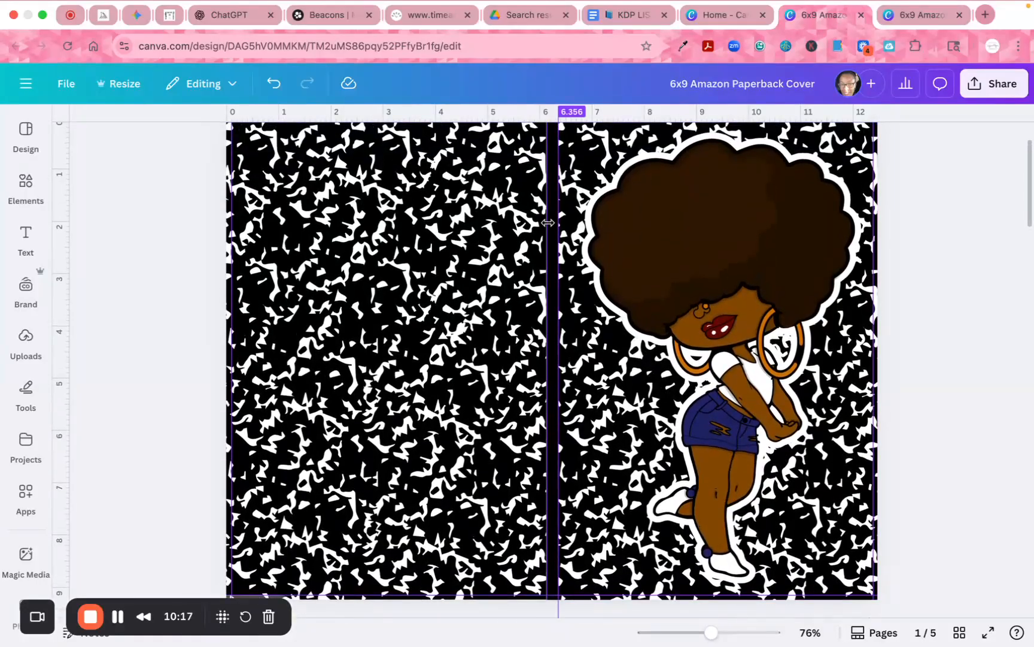
scroll(676, 306, "up", 1)
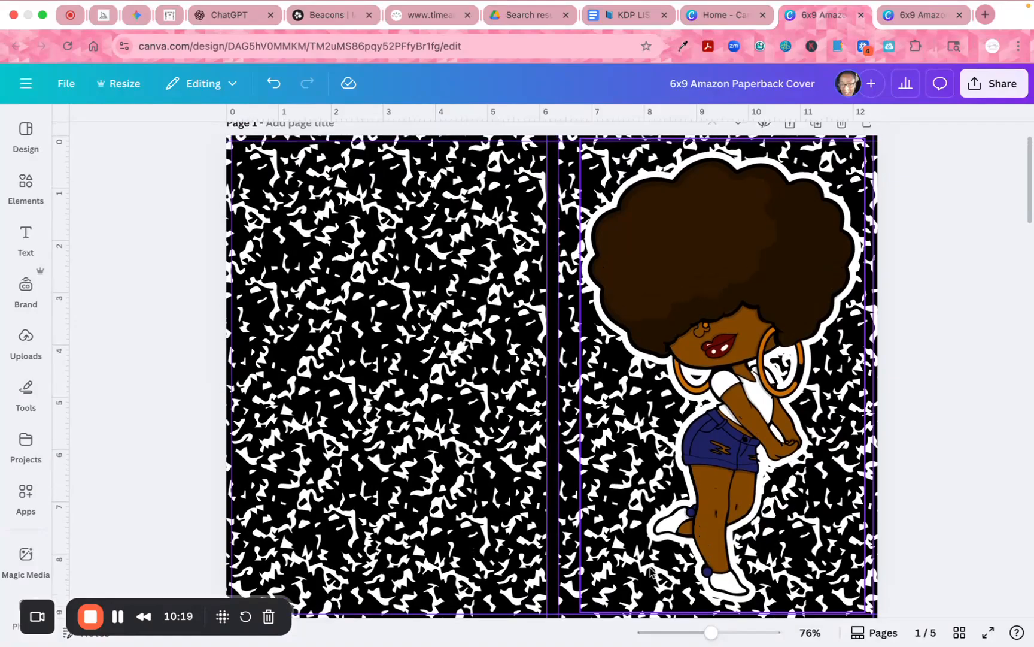
left_click_drag(709, 633, 704, 633)
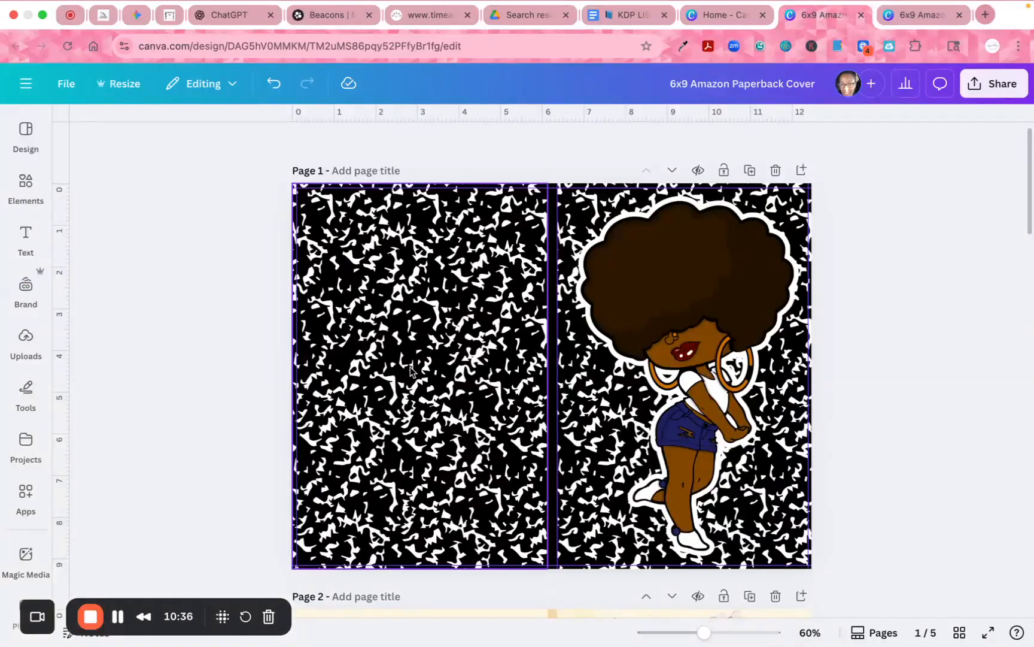
Add the recently used square shape to page 1 and move it onto the back cover
left_click(26, 183)
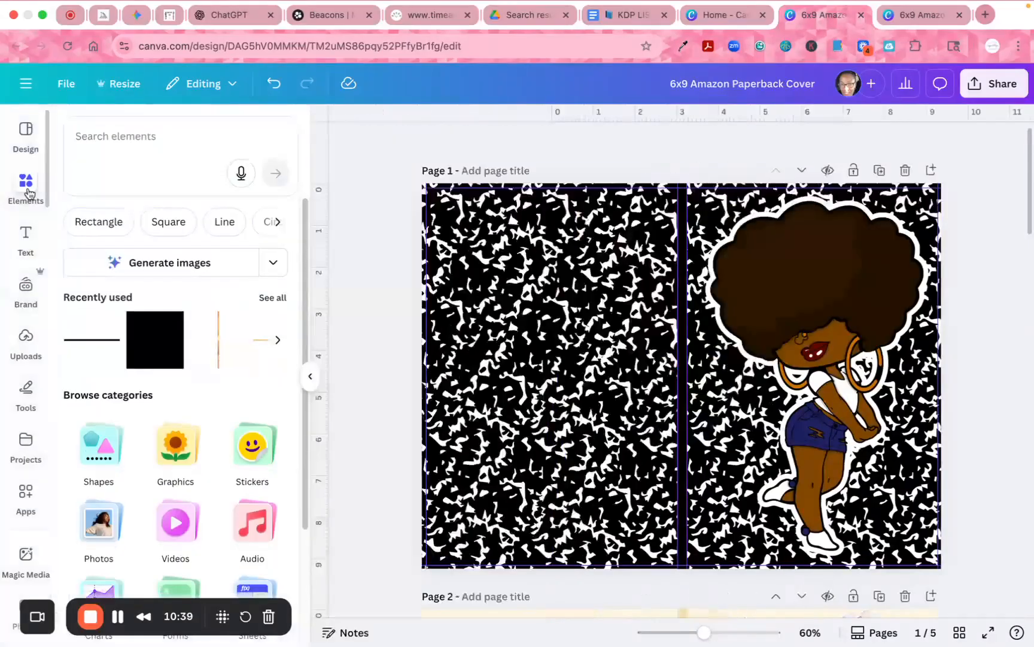
left_click(276, 298)
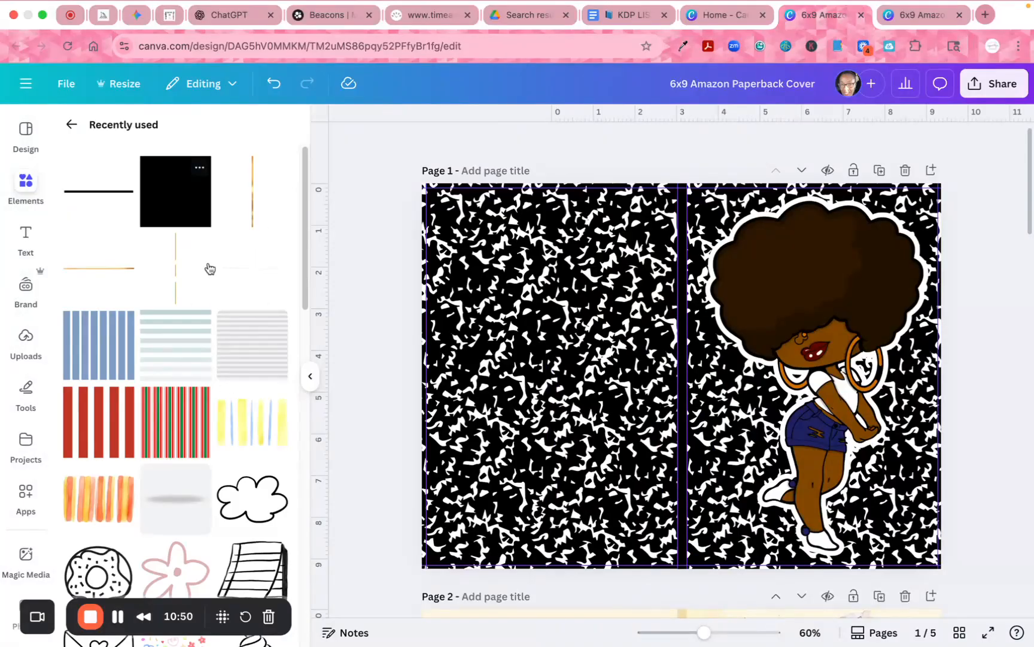
left_click(199, 200)
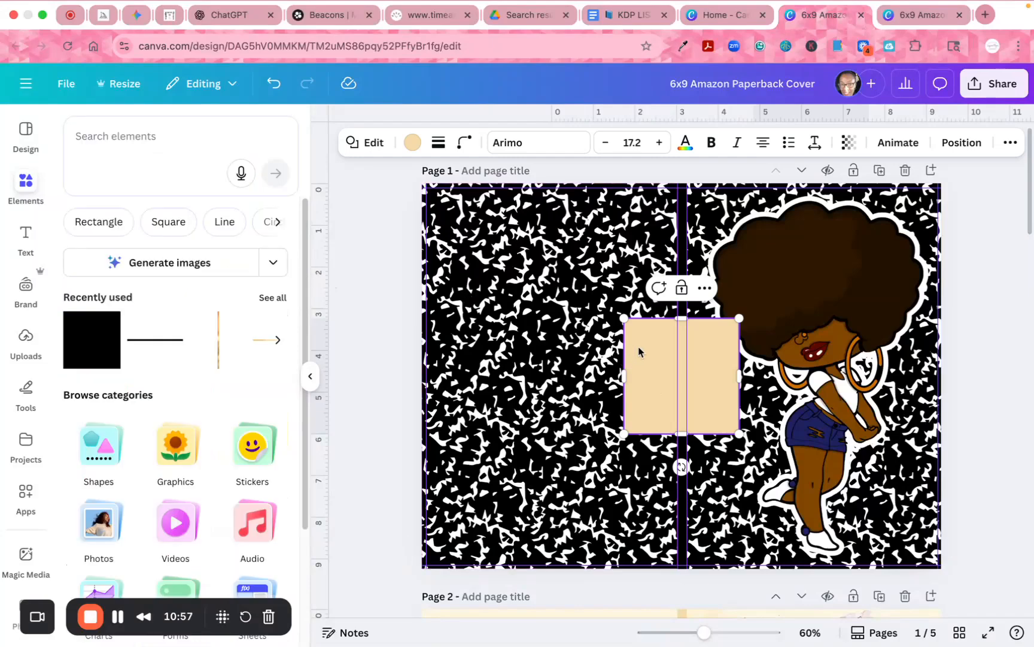
left_click_drag(638, 351, 521, 356)
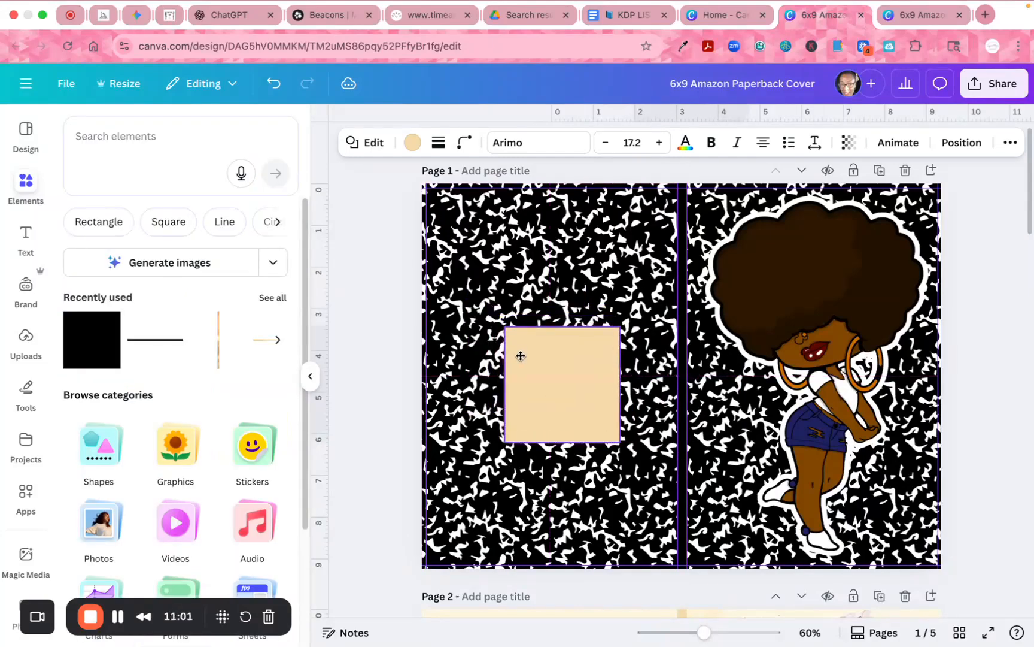
Reshape the back cover square into a horizontal rectangle about 3.9 in wide and 1.2 in high
left_click_drag(562, 327, 564, 375)
left_click_drag(504, 417, 486, 418)
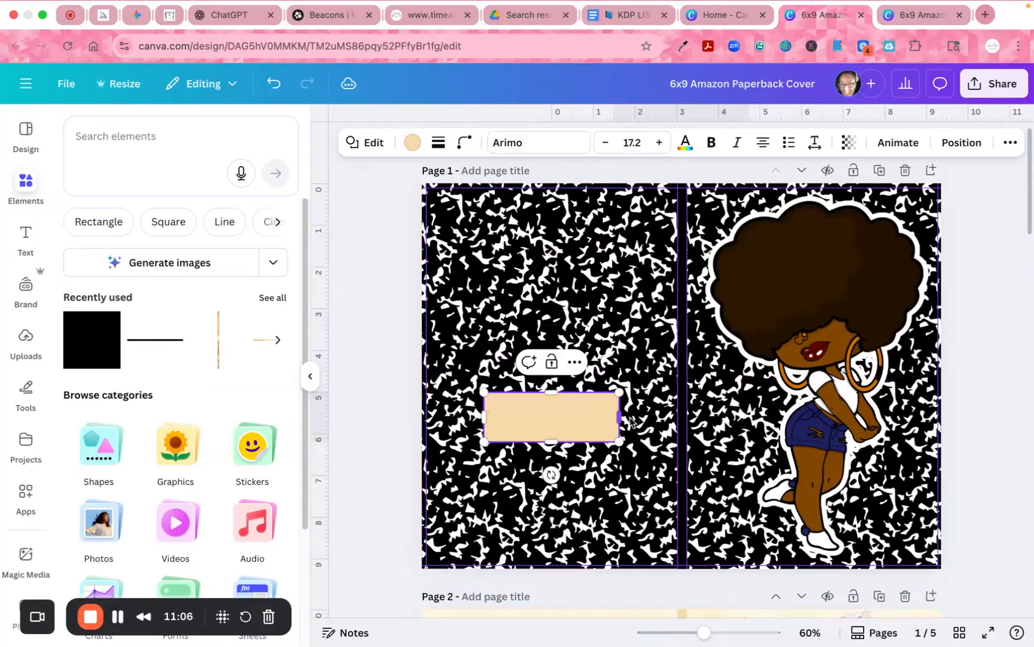
left_click_drag(621, 418, 648, 420)
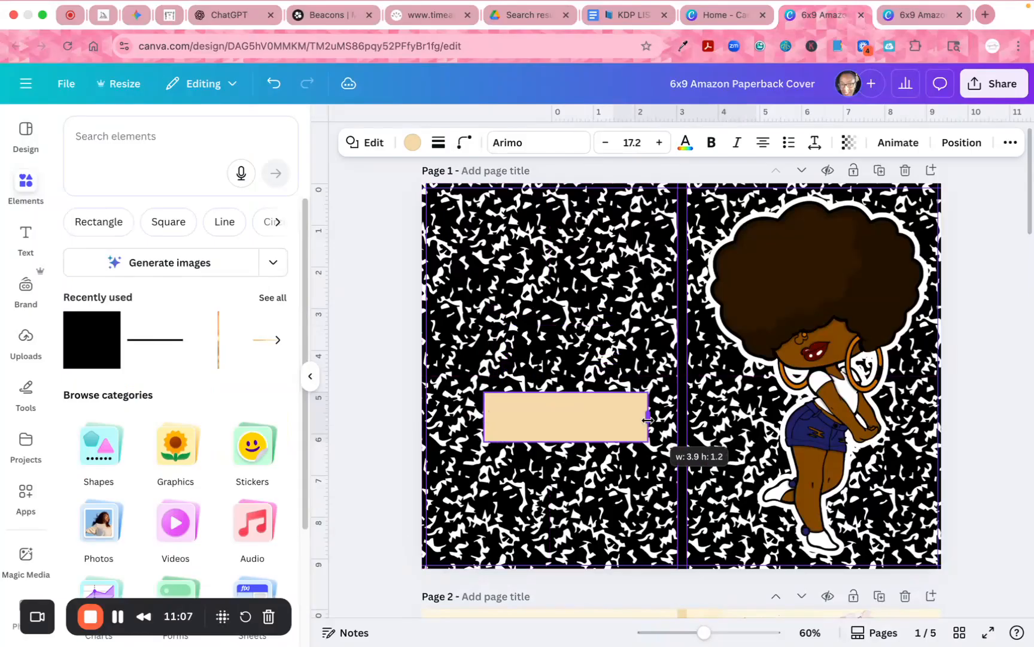
Fill the back cover rectangle with white (#ffffff) and reduce its height to about 0.9 in
left_click(411, 143)
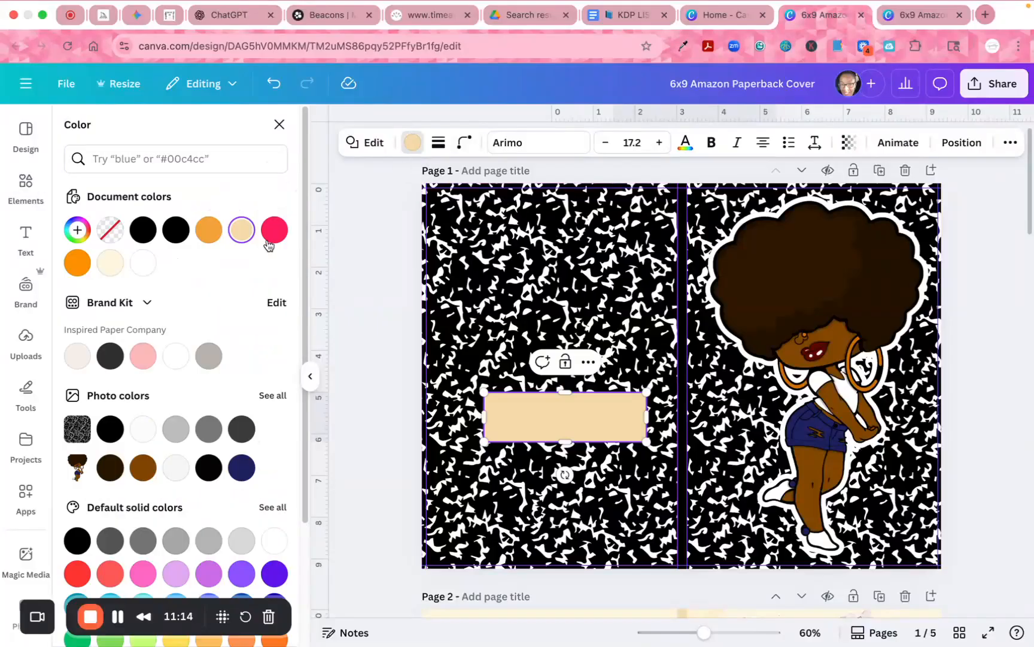
left_click(144, 263)
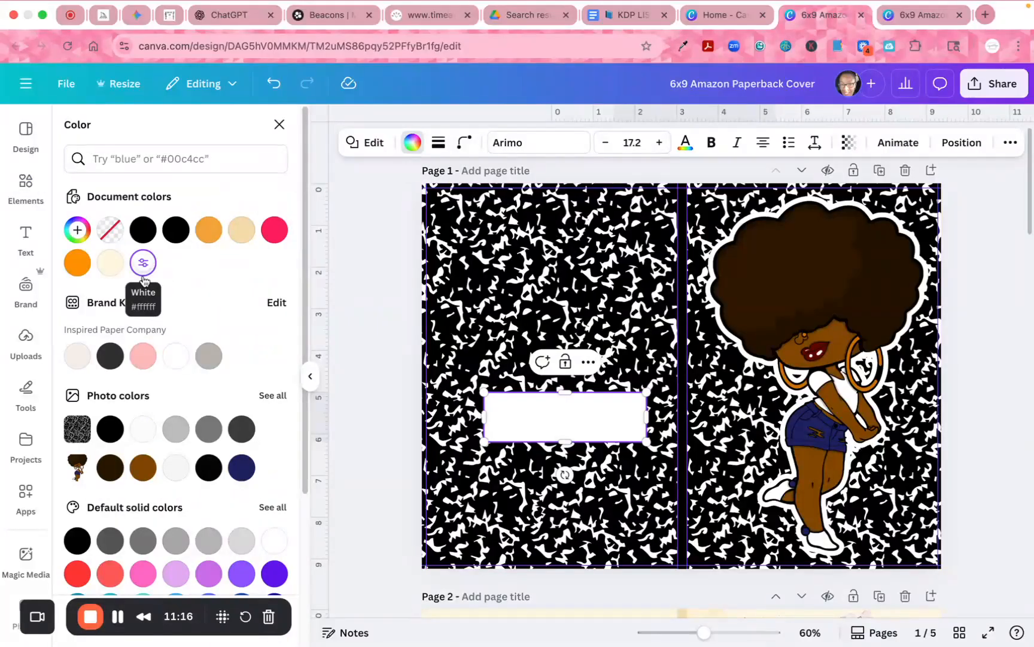
left_click_drag(565, 393, 569, 404)
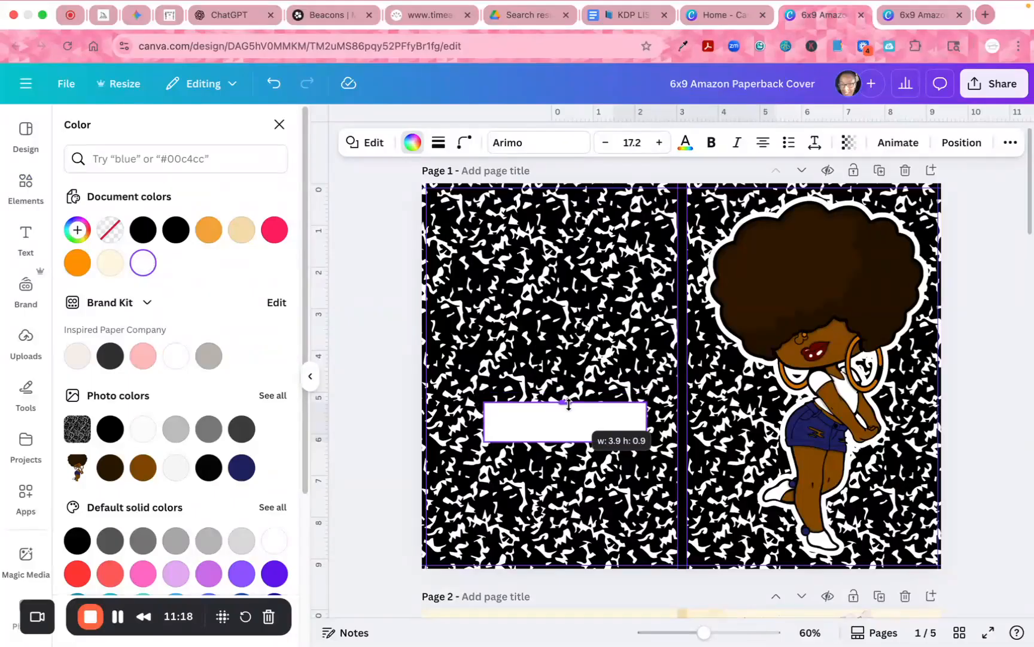
left_click(23, 239)
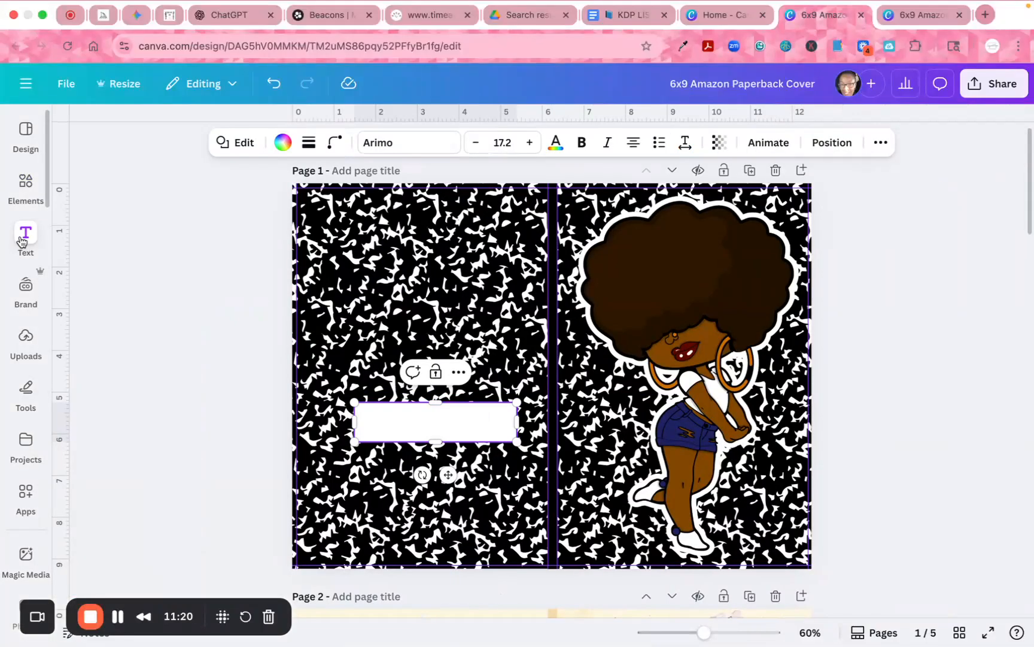
left_click(23, 239)
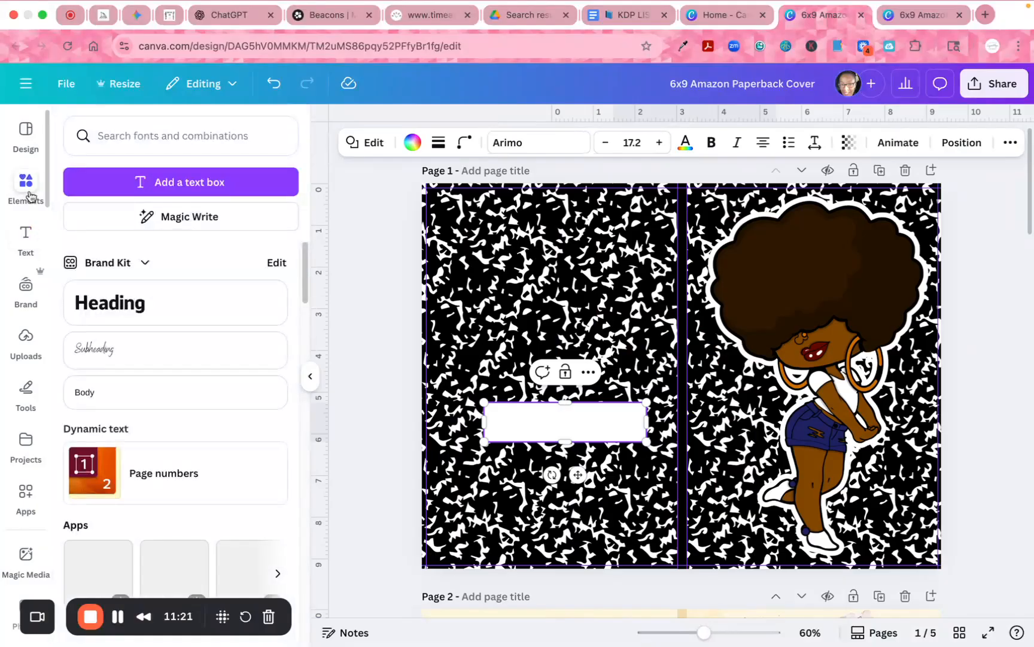
left_click(26, 186)
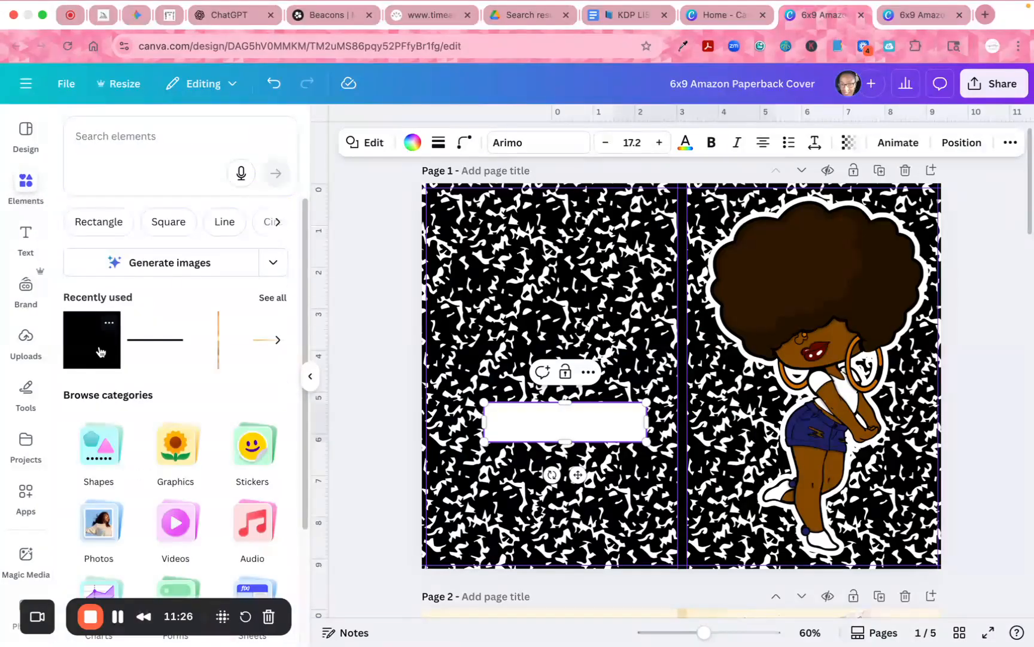
left_click(99, 221)
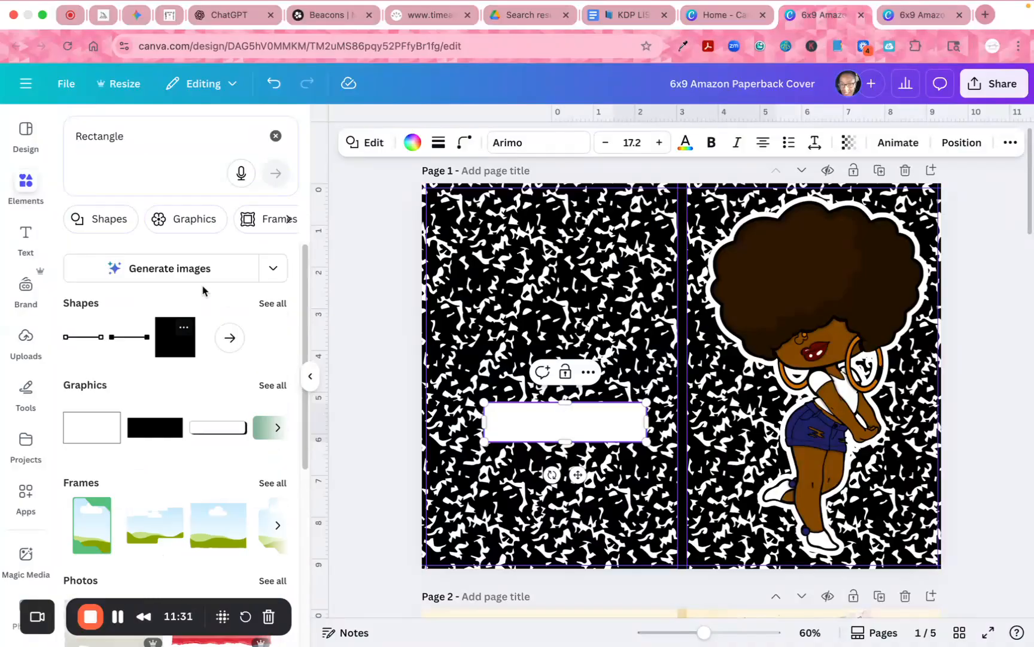
left_click(276, 137)
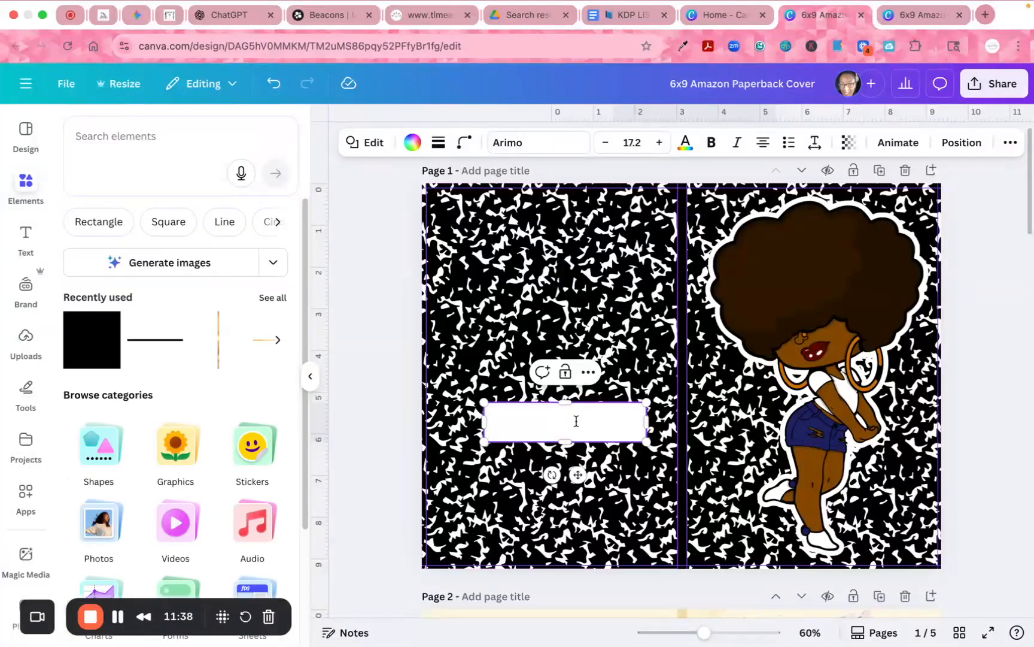
Add a Brand Kit heading to page 1 and move it onto the white rectangle on the back cover
left_click(25, 238)
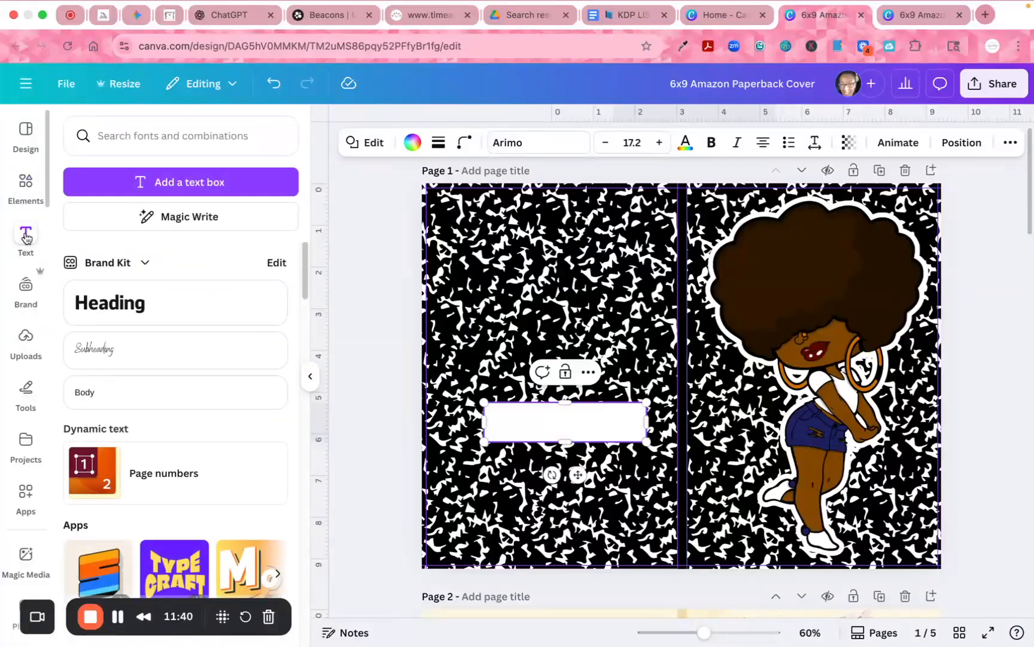
left_click(115, 318)
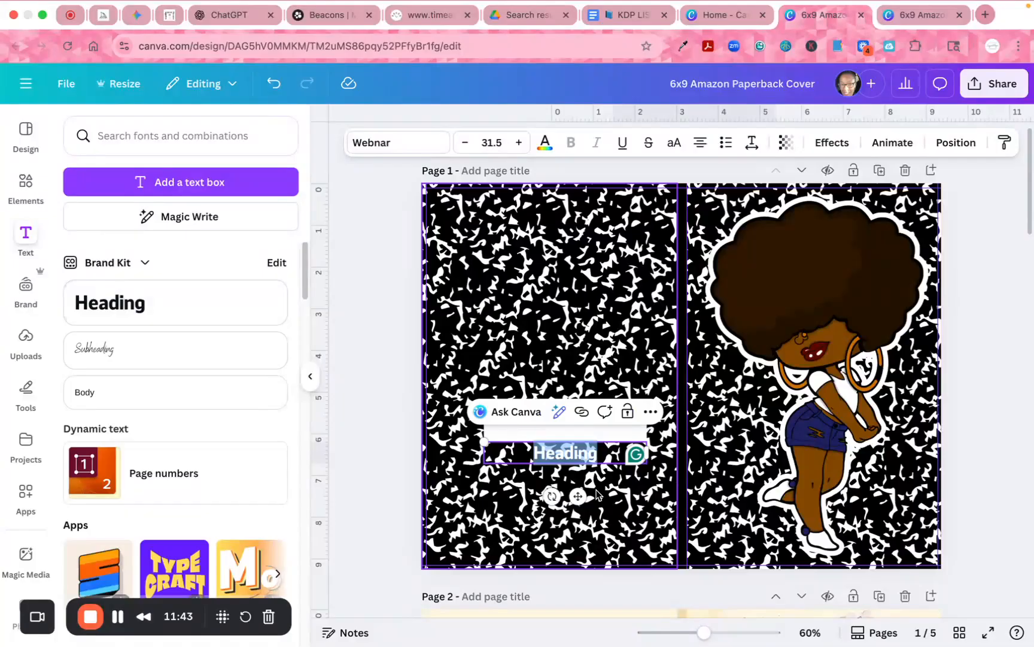
left_click_drag(578, 496, 583, 465)
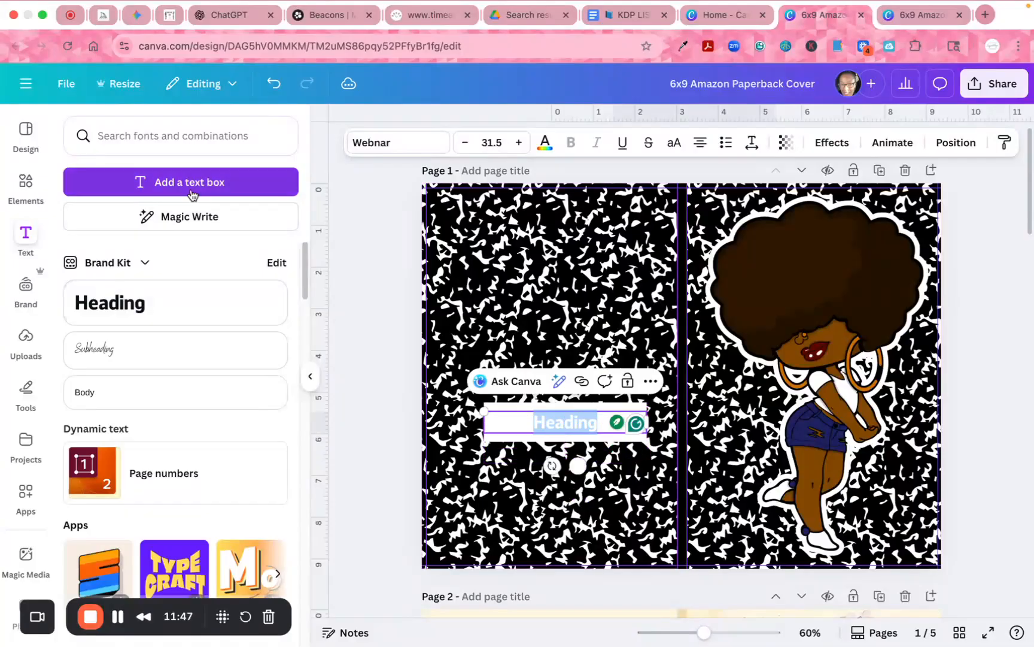
Enter "Made with Love by" in the heading text box on the white rectangle
key("BackSpace")
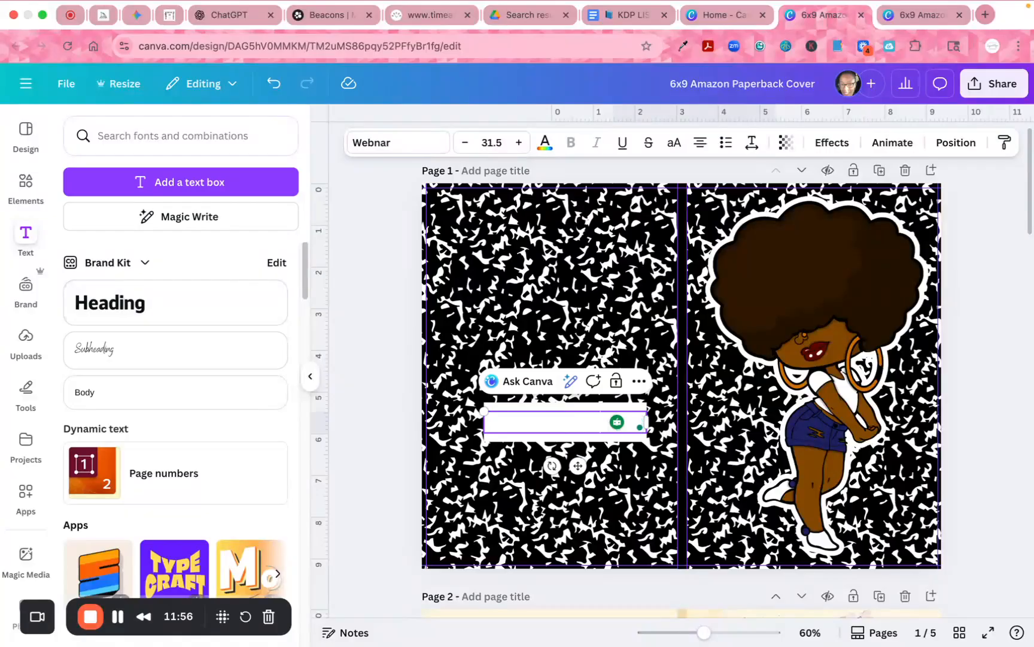
type("Loading")
key("BackSpace")
key("BackSpace")
key("BackSpace")
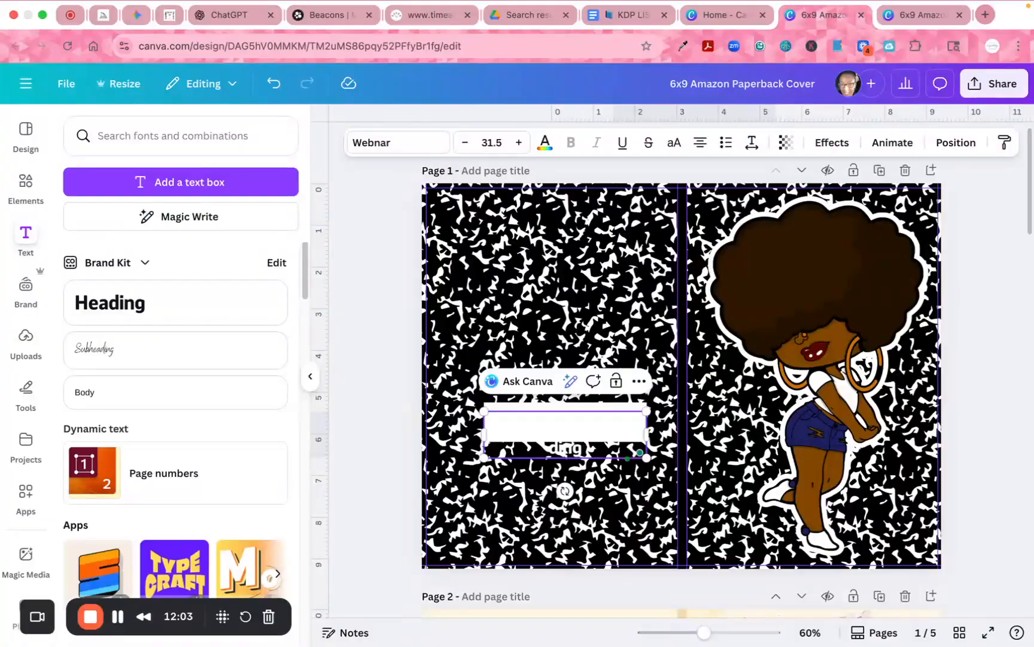
type("by")
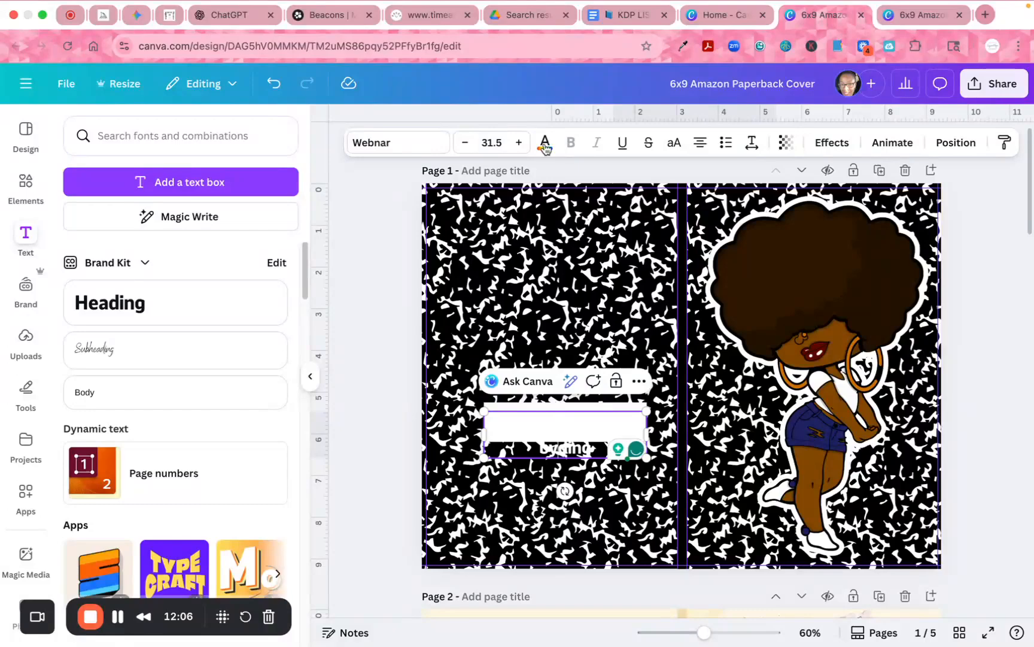
Color the label text black and remove the stray "Hea" before "Made with Love"
left_click(545, 145)
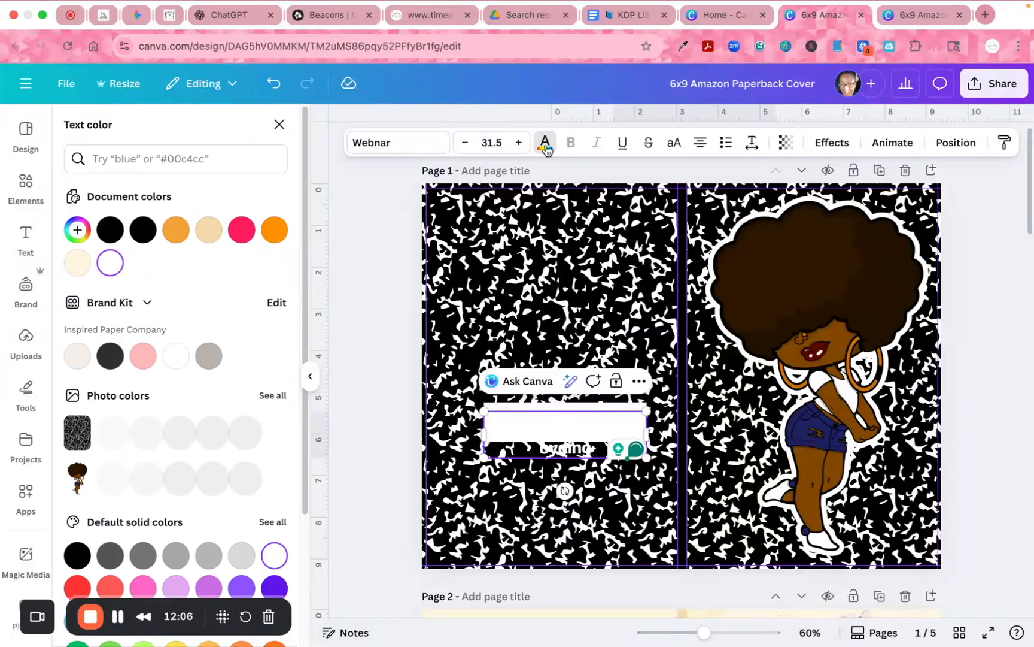
left_click(110, 229)
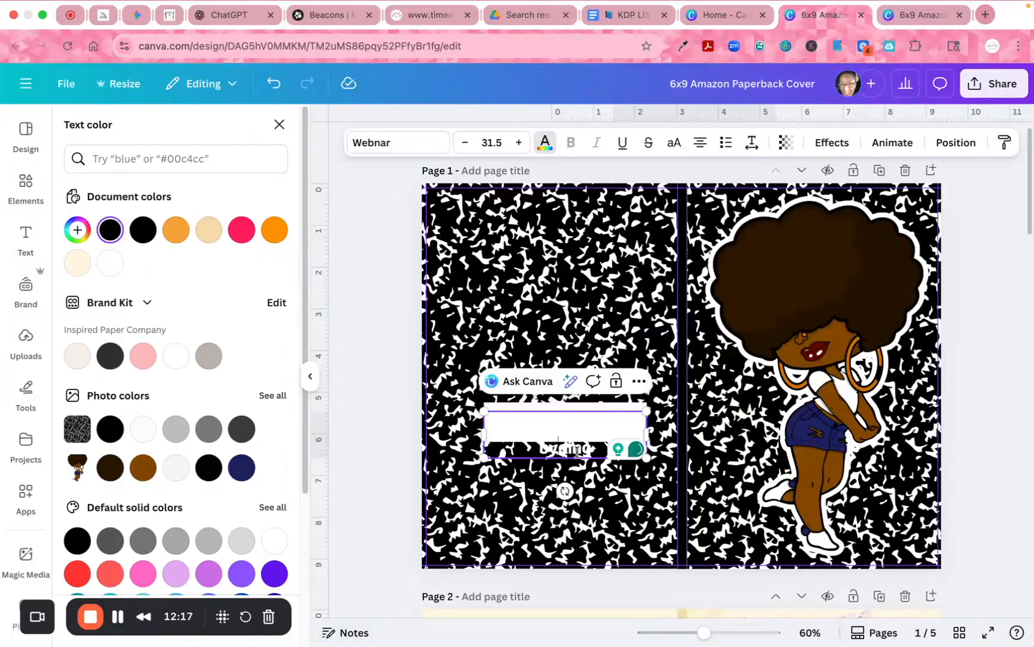
left_click_drag(577, 453, 494, 422)
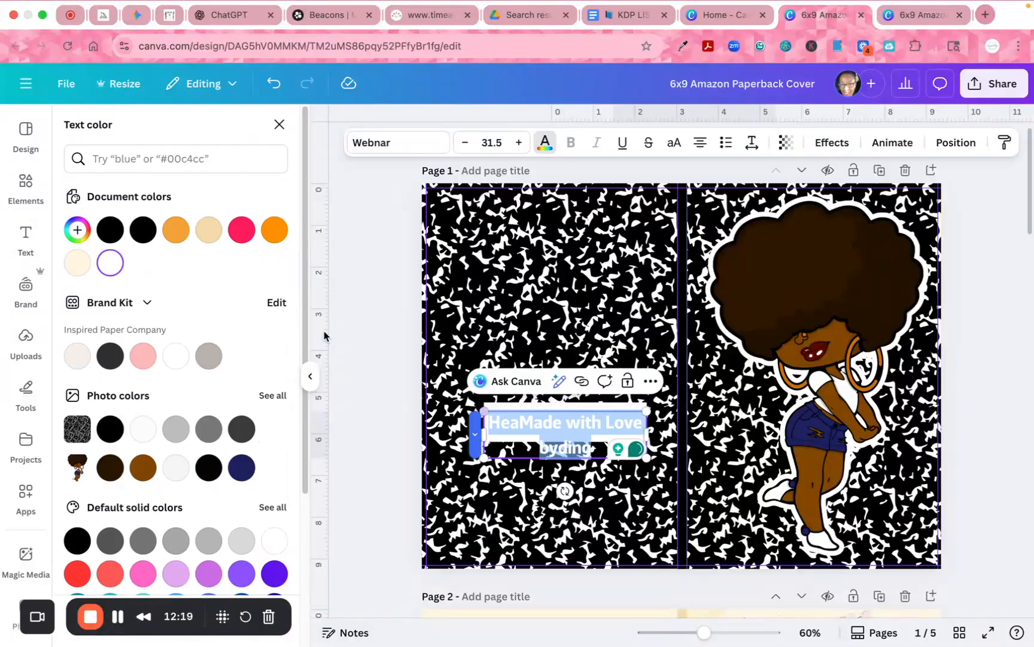
left_click(518, 423)
key("BackSpace")
key("BackSpace")
key("BackSpace")
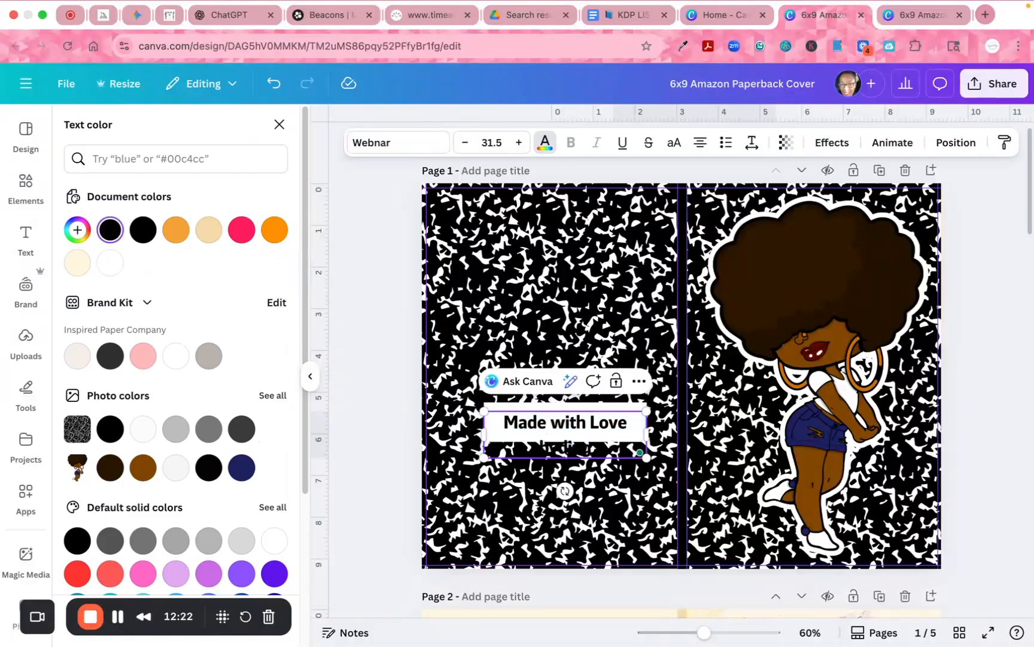
Change the font of the whole label text to Holiday
left_click(630, 422)
left_click(505, 423)
left_click_drag(504, 424, 578, 441)
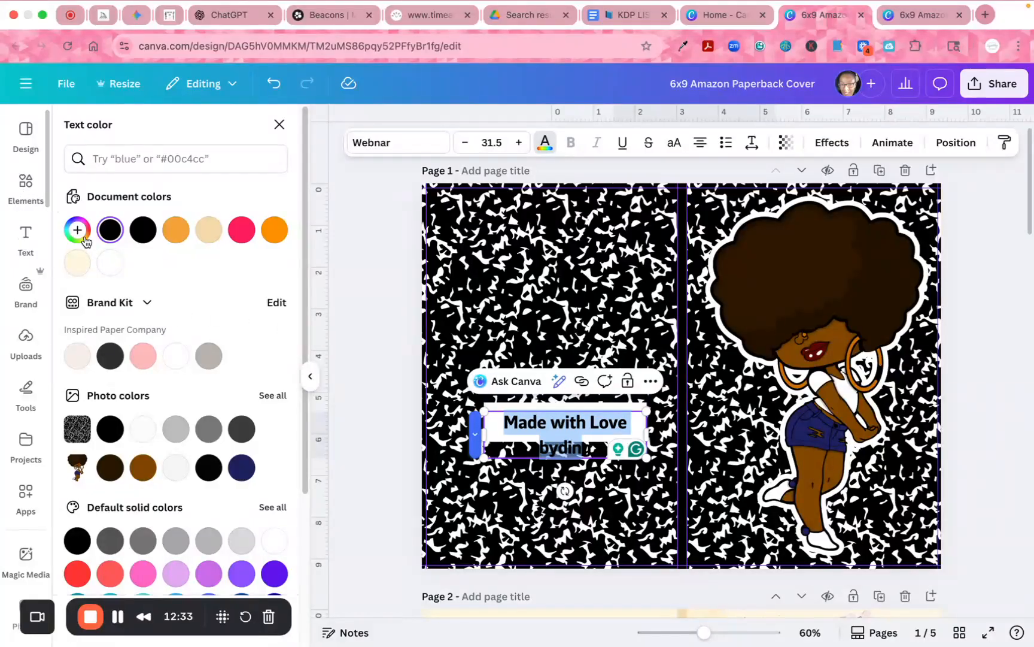
left_click(403, 149)
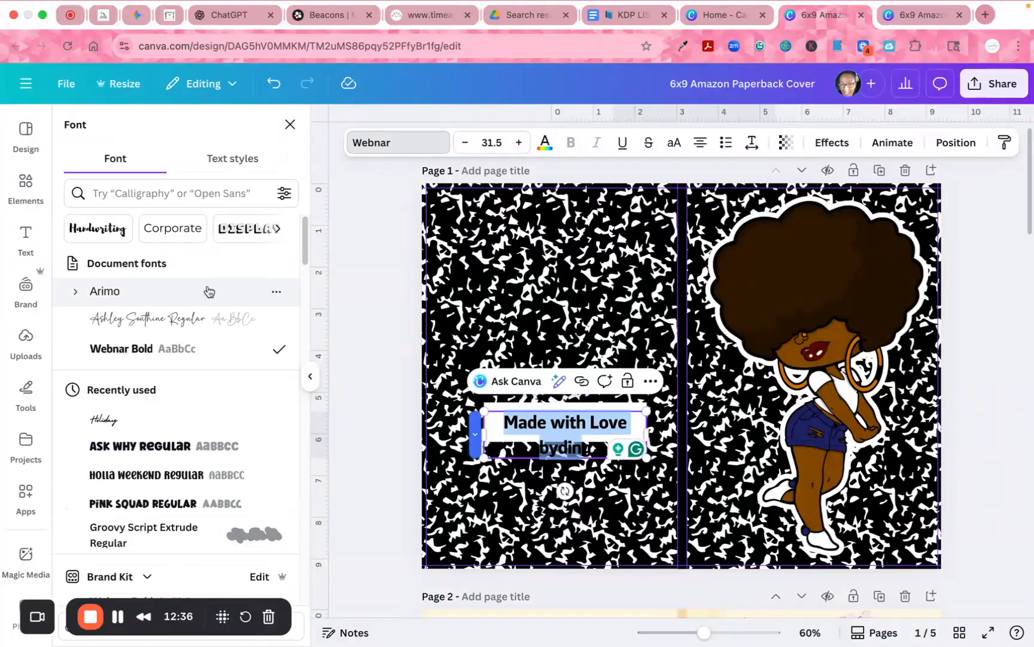
left_click(99, 422)
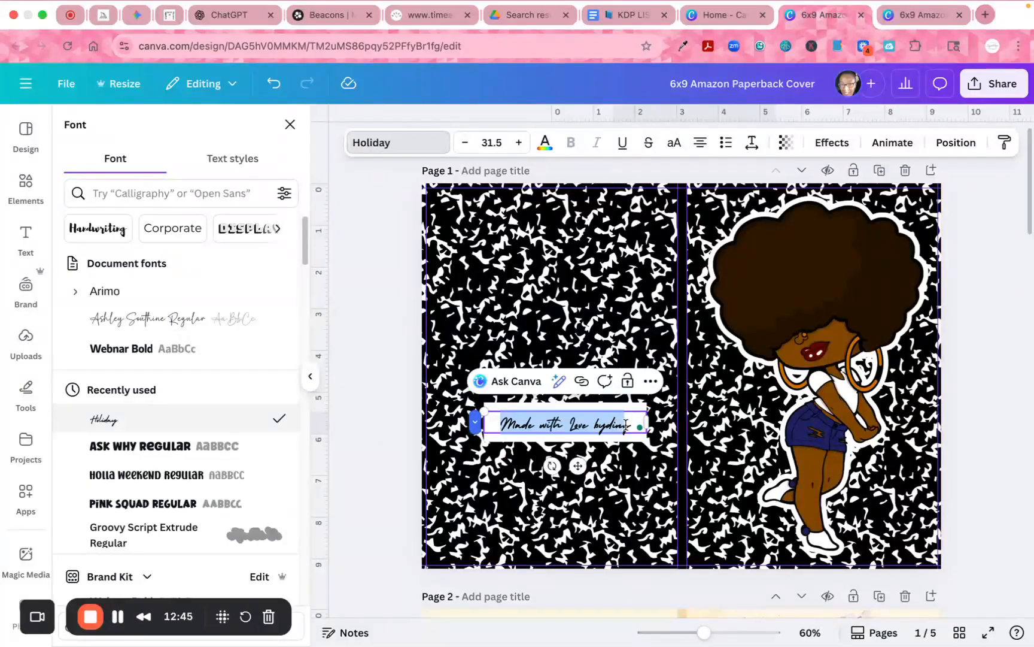
Delete the stray "ding" from the label text so that the line ends in "by:"
left_click(626, 425)
key("BackSpace")
key("BackSpace")
key("BackSpace")
key("BackSpace")
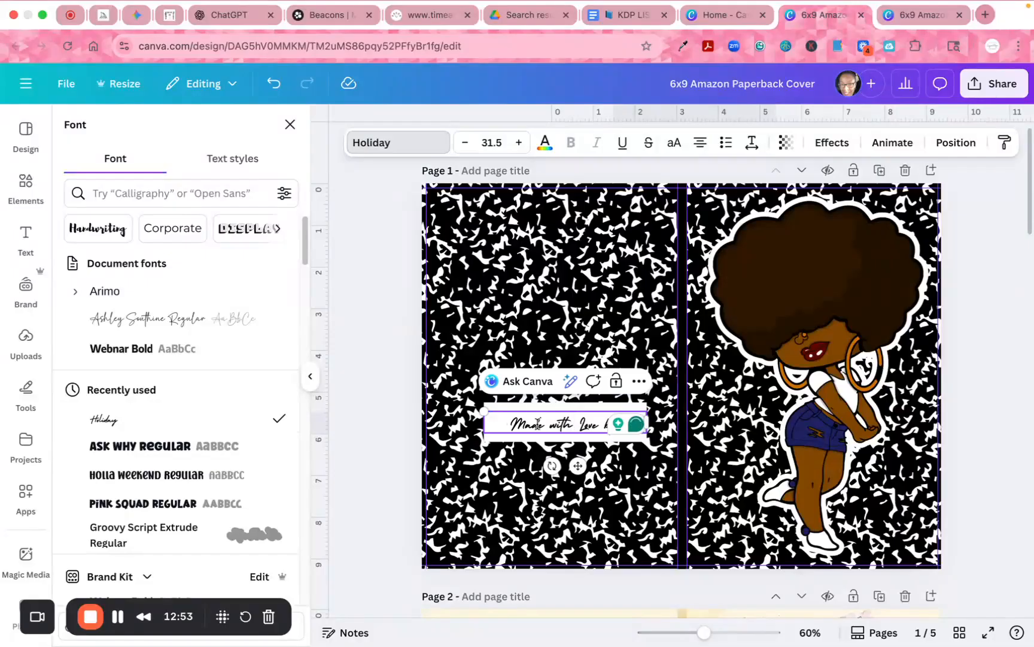
Insert the line "Inspired by God" above "Made with Love by:" in the label text
left_click(506, 422)
type("Inspired by C")
type("od")
key("Return")
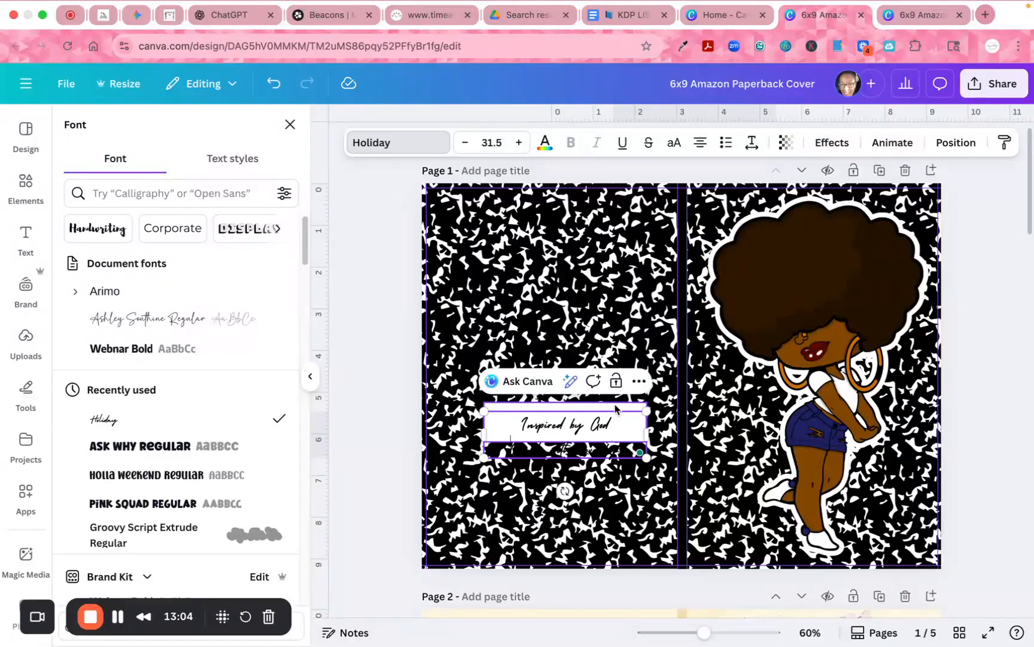
Extend the white rectangle upward and move the two-line text up so that it fits inside
left_click(562, 403)
left_click_drag(562, 402, 563, 391)
left_click_drag(591, 427, 569, 410)
left_click(274, 84)
left_click(566, 427)
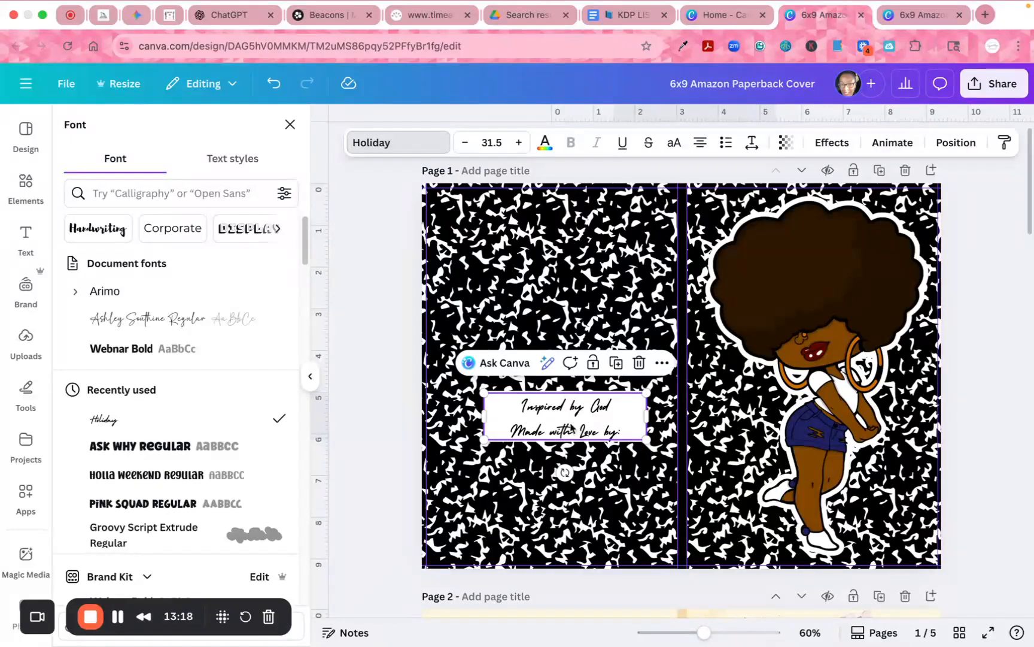
Tighten the line spacing of the two-line label text to make room beneath it
left_click(752, 143)
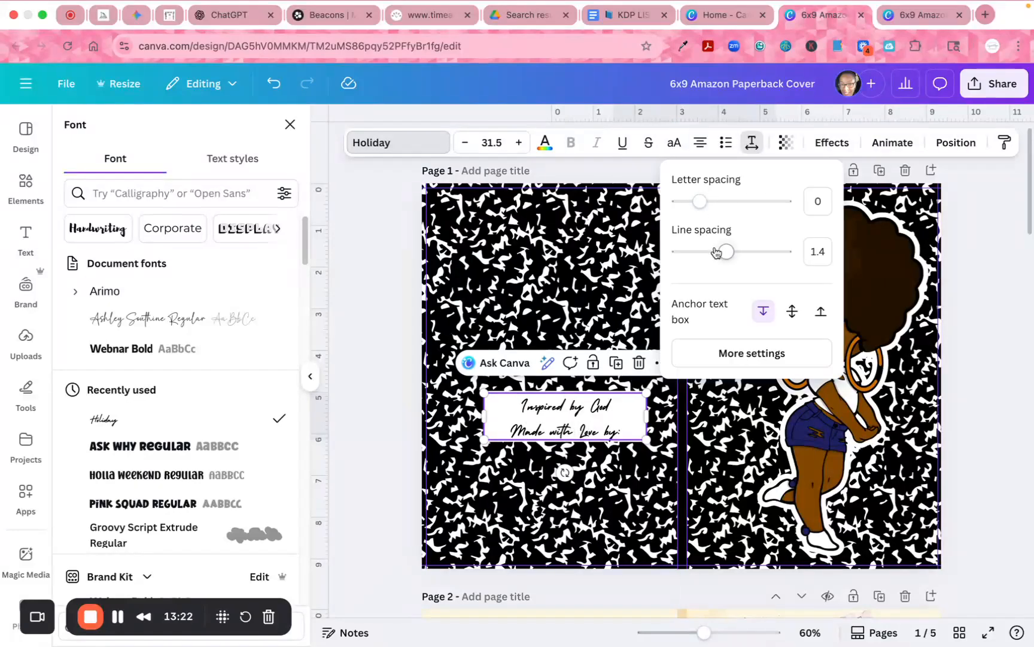
left_click_drag(726, 255, 692, 251)
left_click(1016, 219)
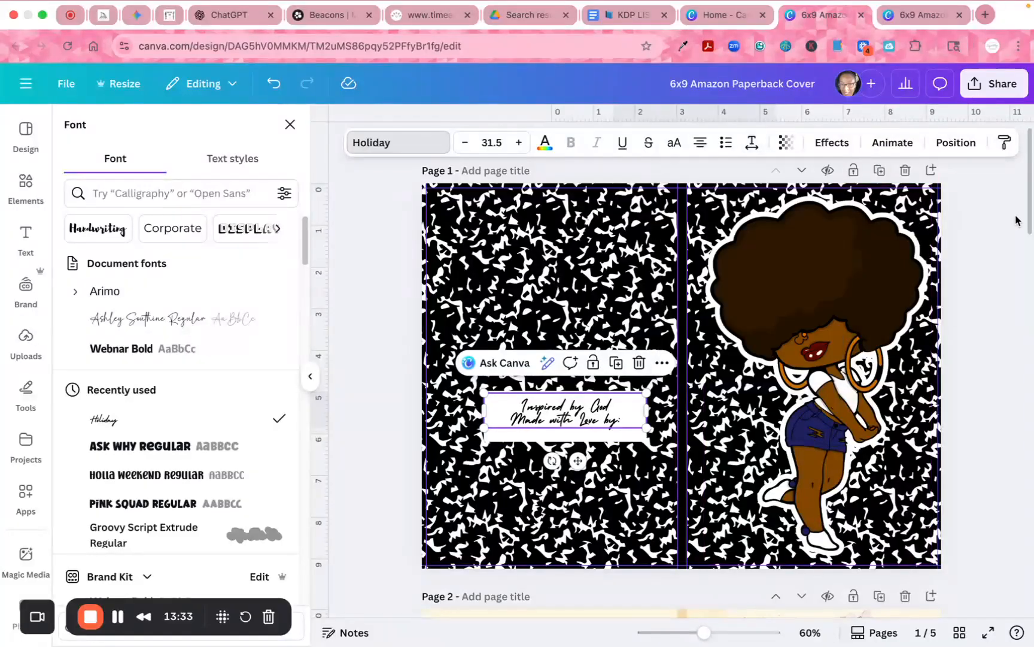
Duplicate the two-line label text and move the copy down toward the lower edge of the white rectangle
left_click(563, 435)
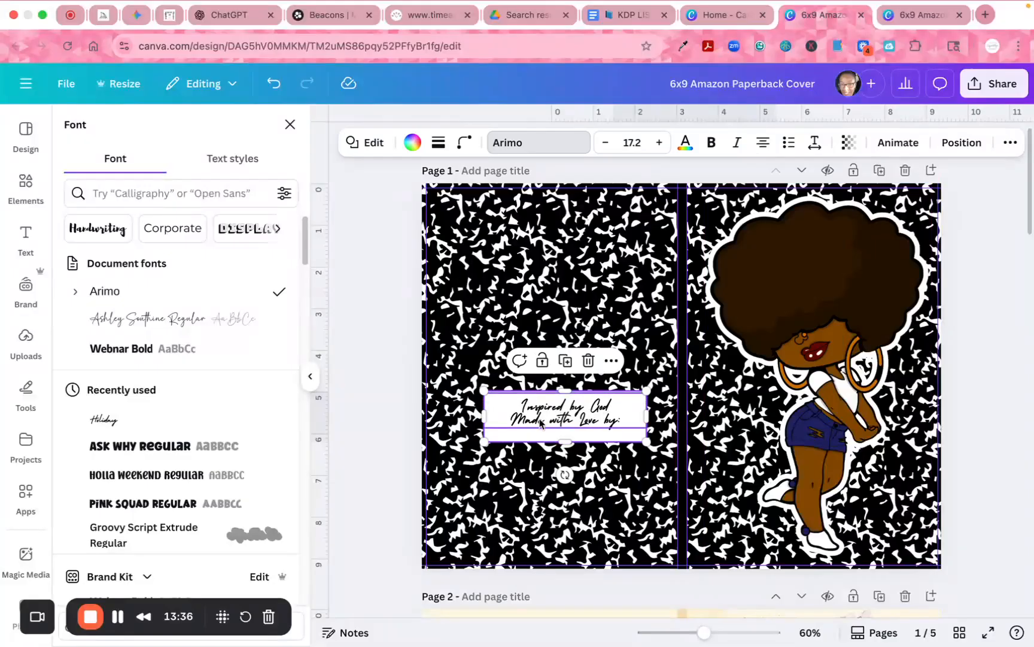
left_click(624, 424)
left_click(632, 422)
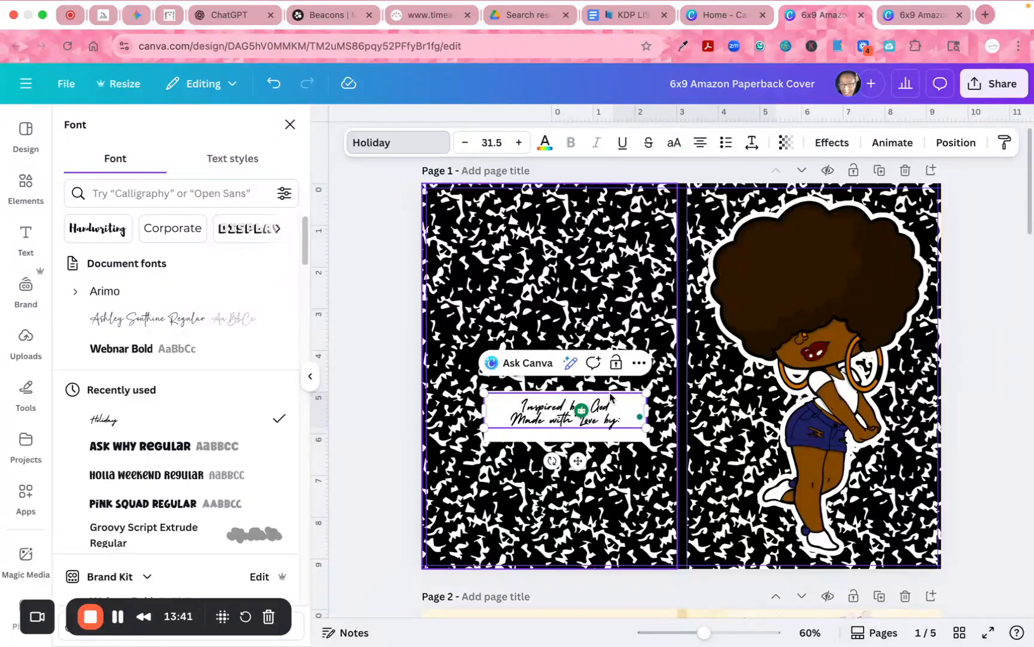
left_click(639, 362)
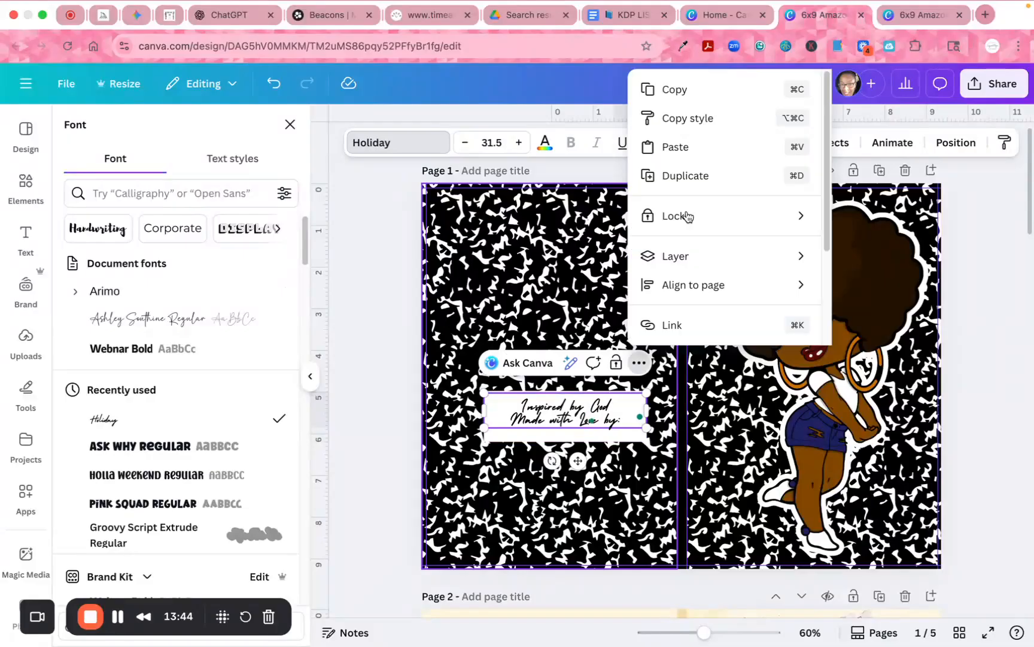
left_click(686, 175)
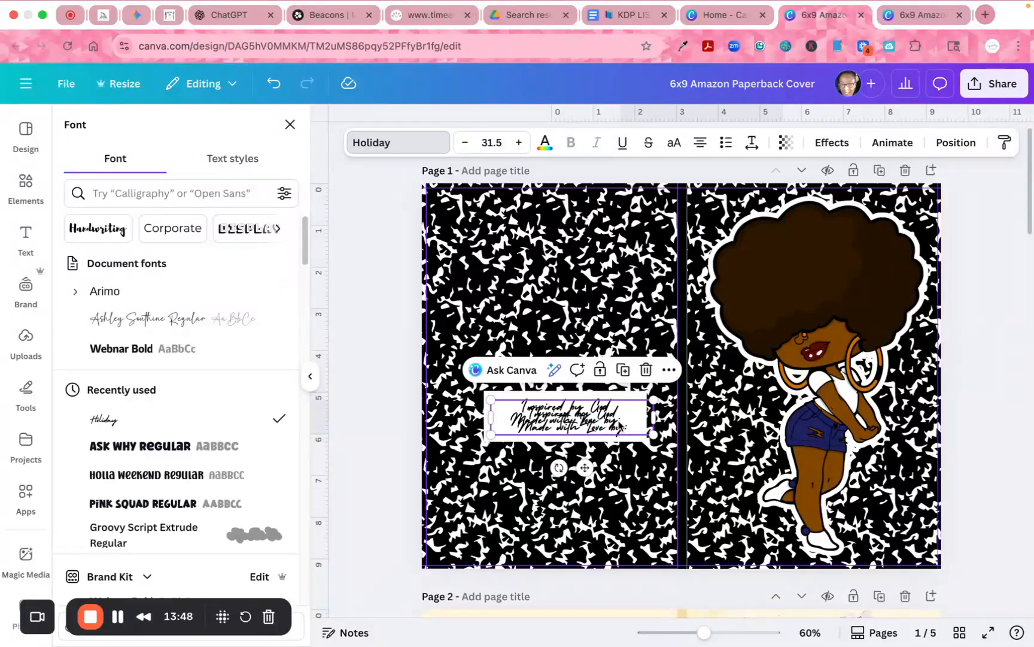
double_click(626, 426)
left_click(627, 426)
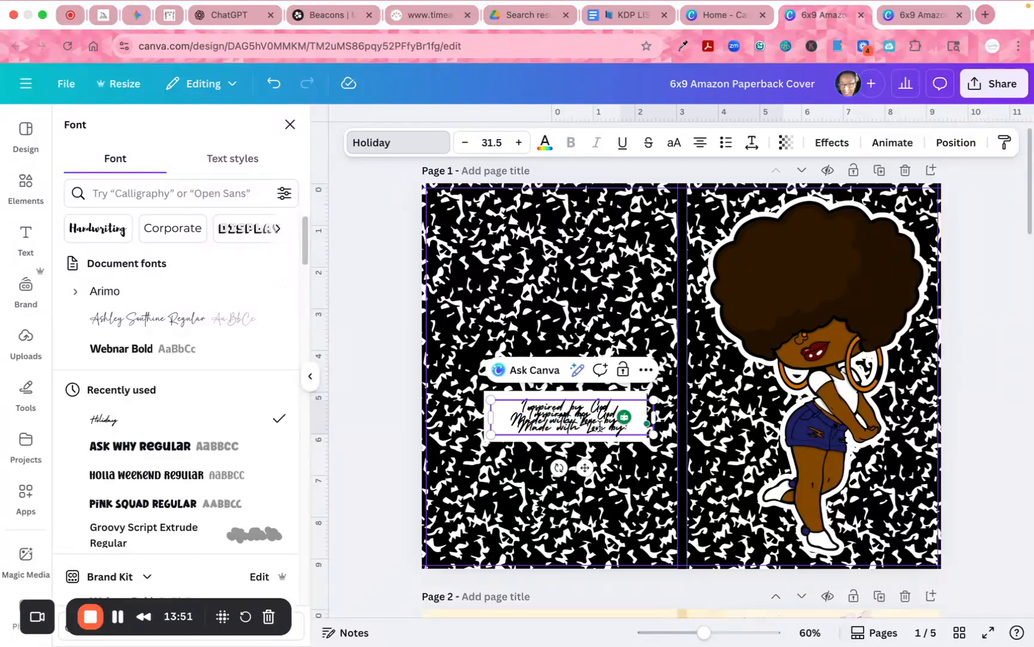
key("Escape")
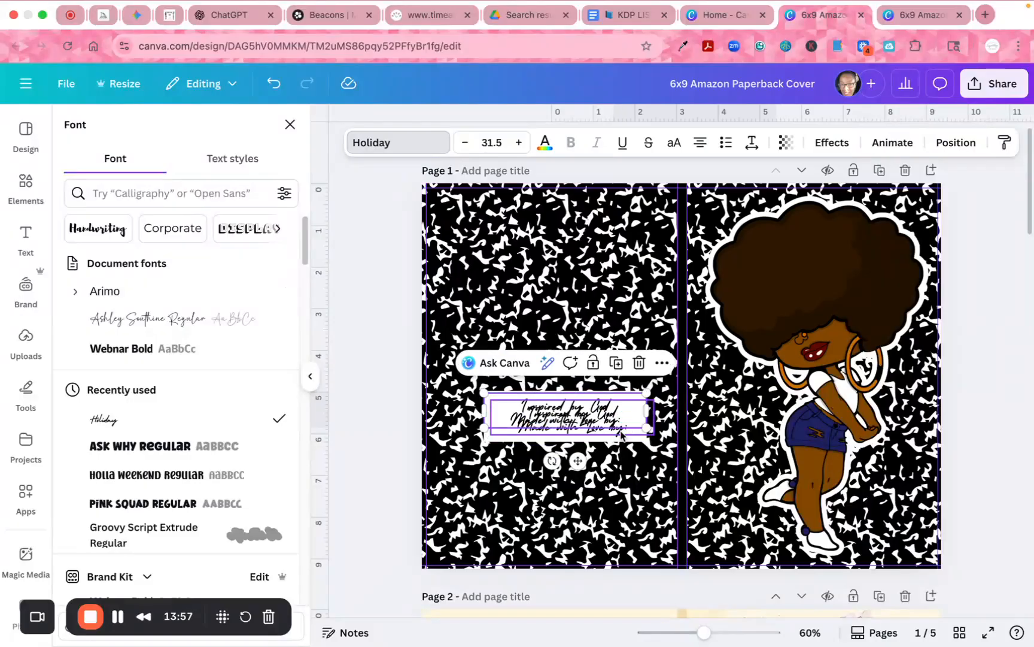
left_click_drag(621, 434, 627, 432)
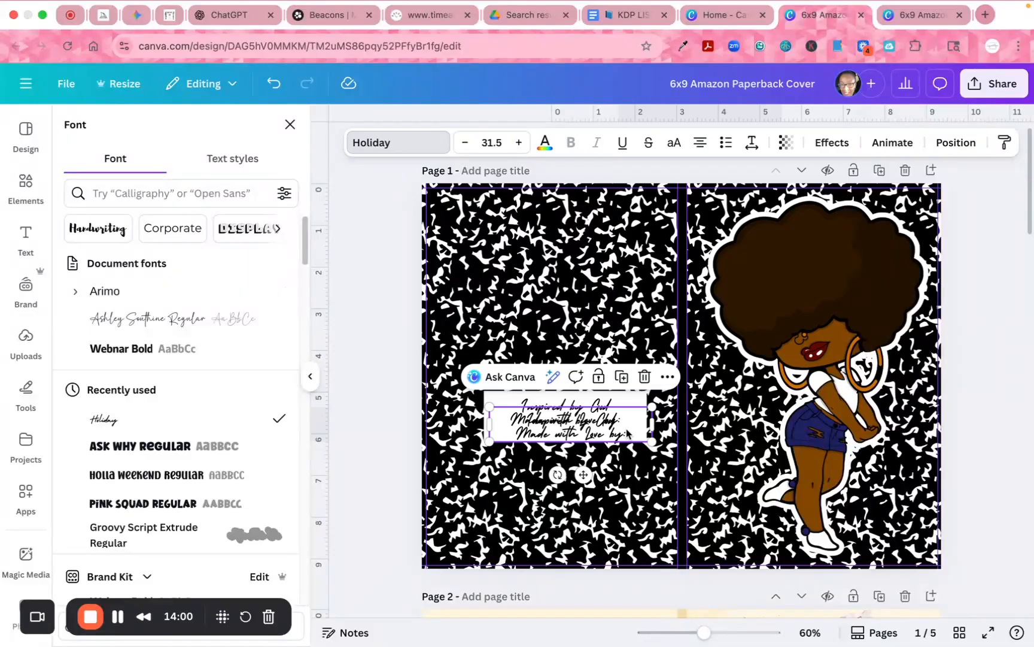
Replace the duplicated text with a single line naming the paper company
double_click(628, 432)
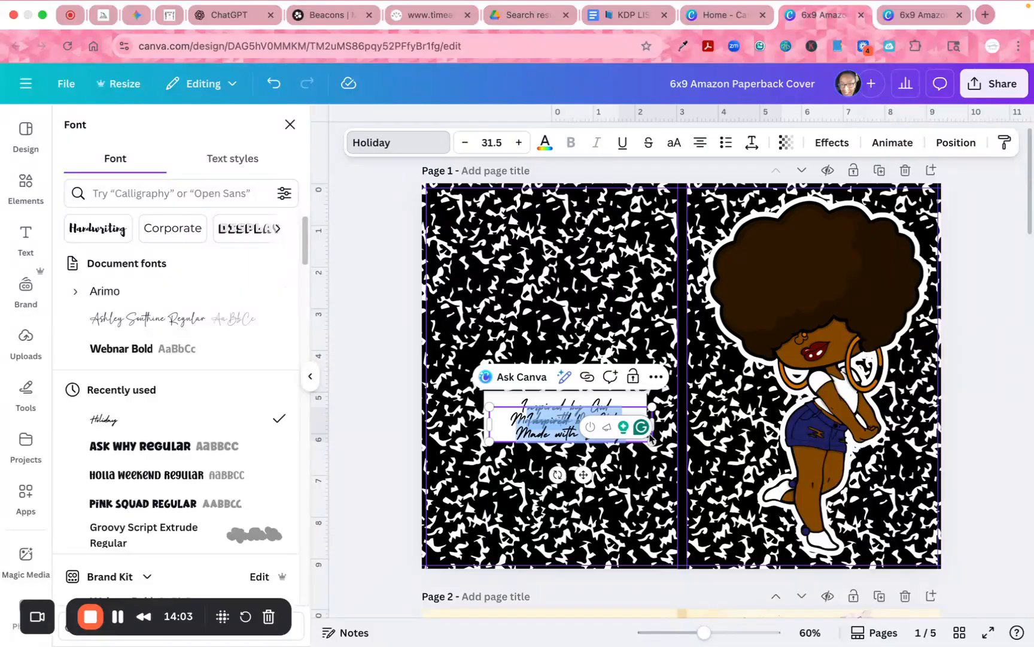
type("Made with Love by:")
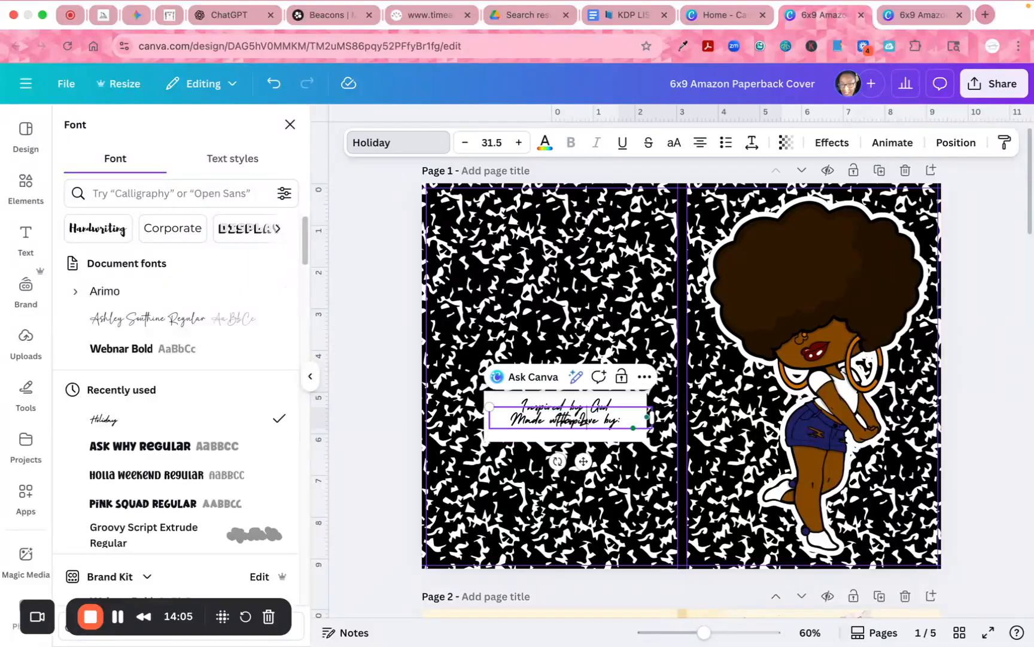
key("BackSpace")
key("BackSpace")
key("BackSpace")
key("BackSpace")
key("BackSpace")
key("BackSpace")
key("BackSpace")
key("BackSpace")
key("BackSpace")
key("BackSpace")
key("BackSpace")
key("BackSpace")
key("BackSpace")
type("Purpose by:")
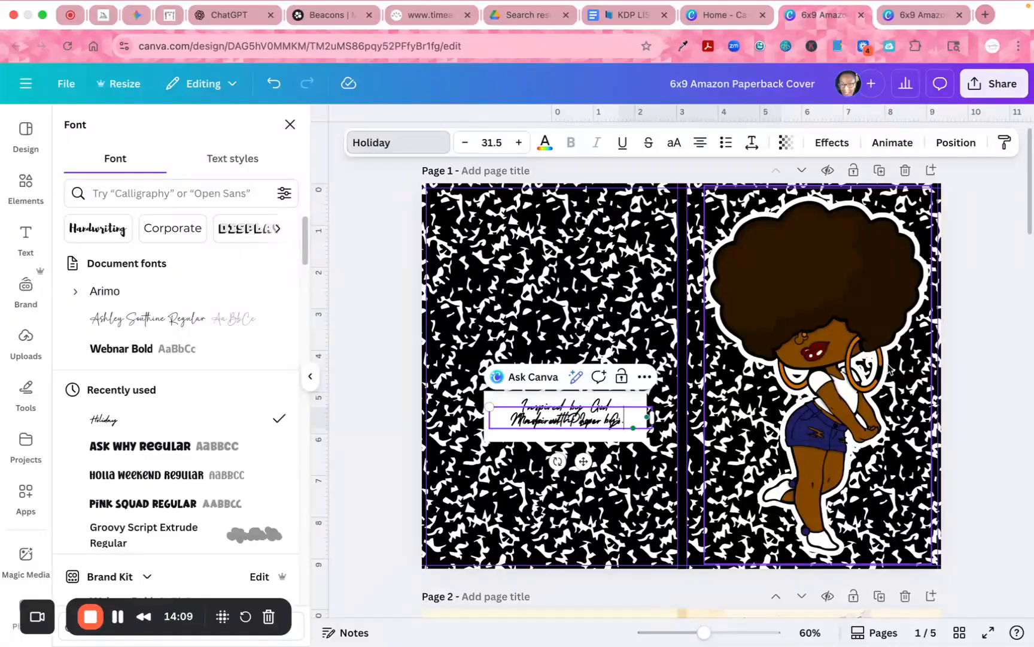
Move the separate paper company line below the two-line text and extend the white rectangle downward to hold it
left_click(630, 423)
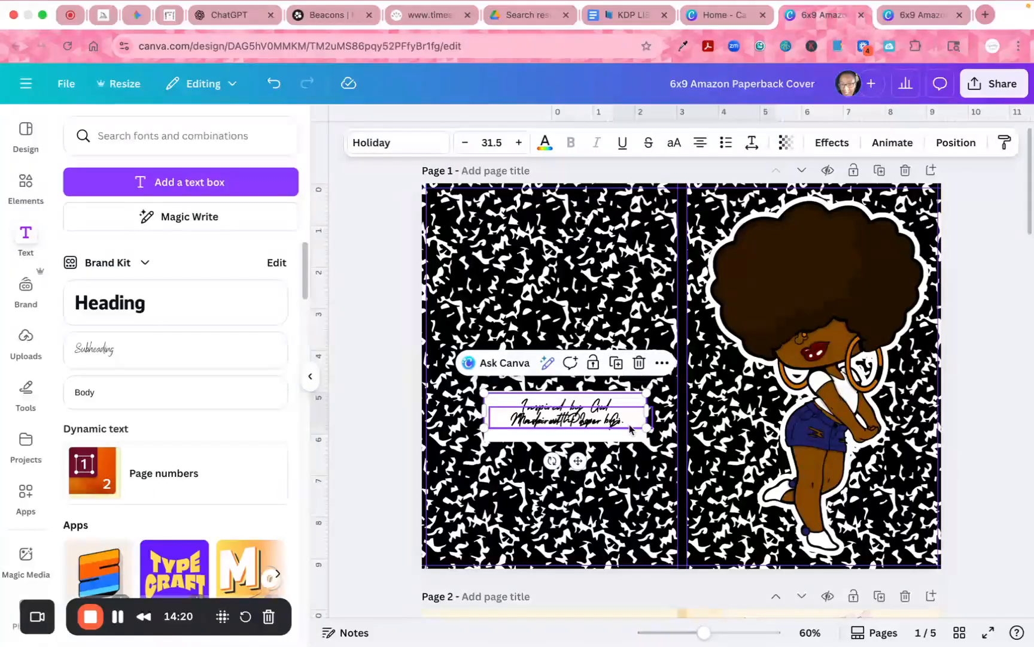
mouse_move(628, 420)
left_mouse_down()
mouse_move(612, 432)
mouse_move(612, 410)
mouse_move(607, 438)
mouse_move(606, 410)
mouse_move(616, 433)
left_mouse_up()
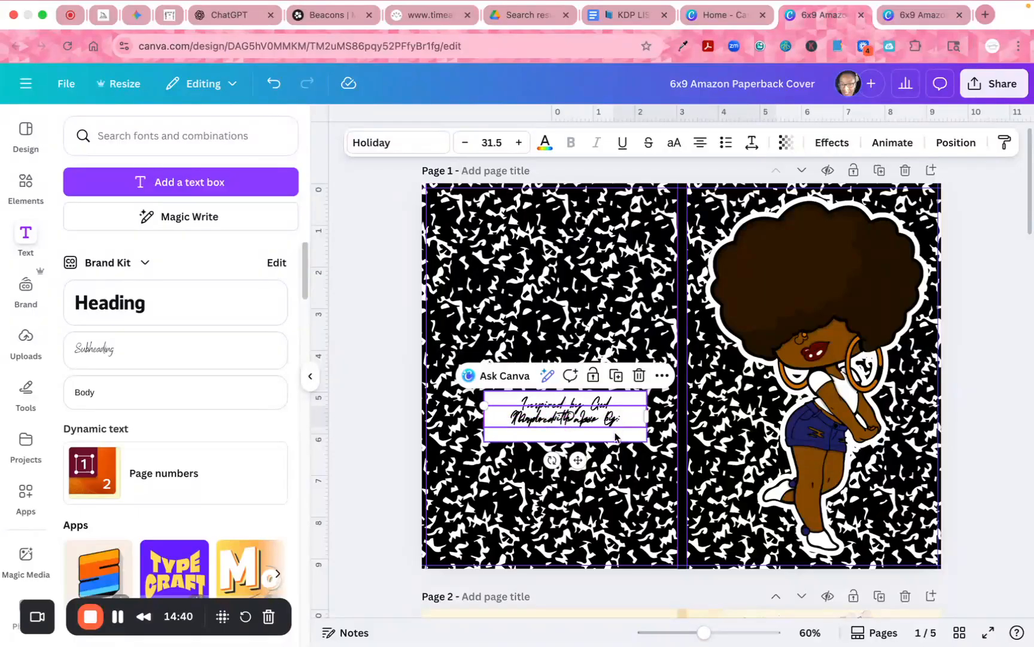
left_click(615, 434)
mouse_move(566, 442)
left_mouse_down()
mouse_move(566, 454)
mouse_move(576, 426)
mouse_move(579, 448)
left_mouse_up()
Remove the punctuation after "Made with Love by" and add a third line reading "Inspired Paper Co." to that text
left_click(632, 422)
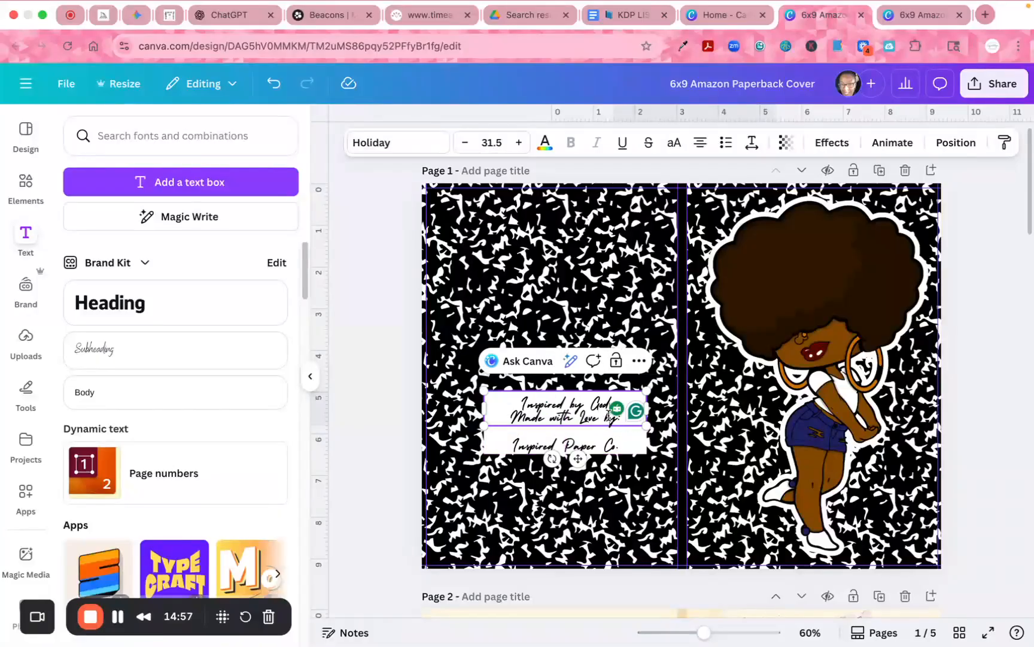
left_click(610, 417)
key("BackSpace")
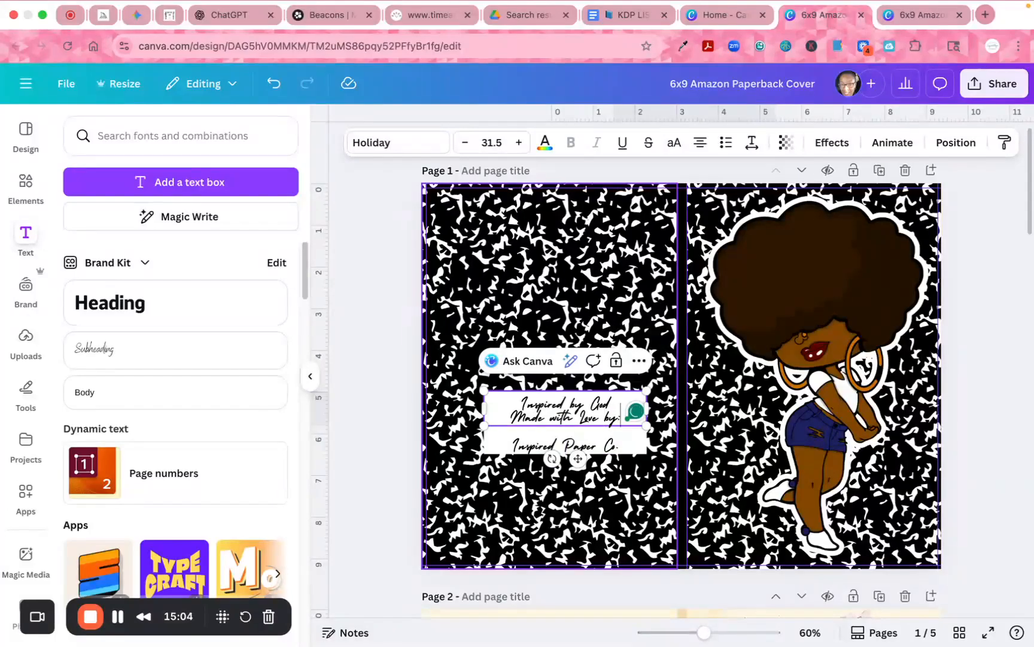
key("BackSpace")
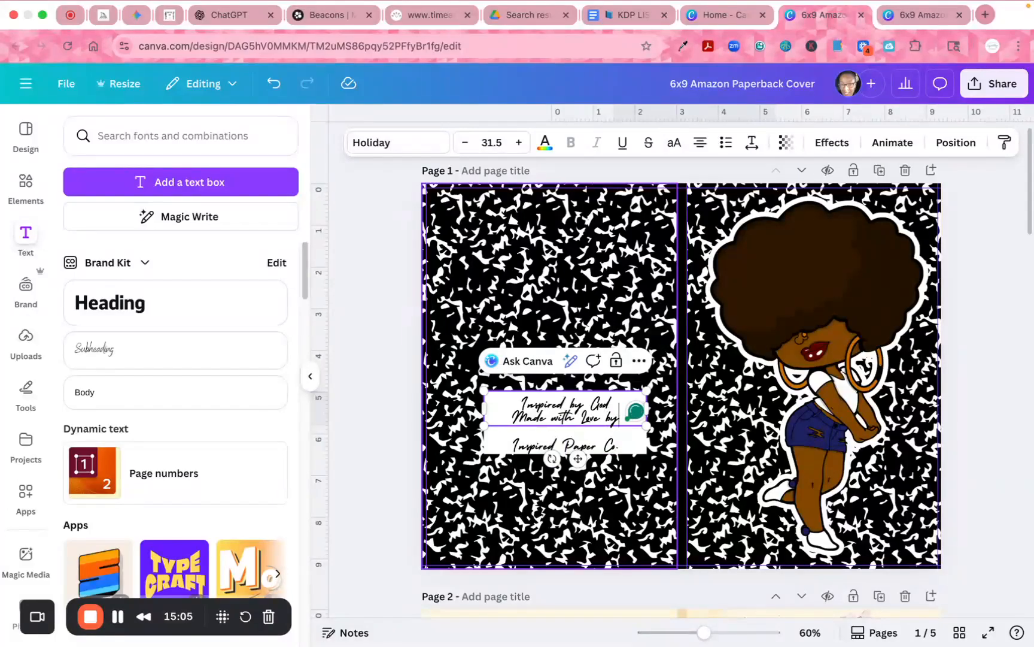
key("Return")
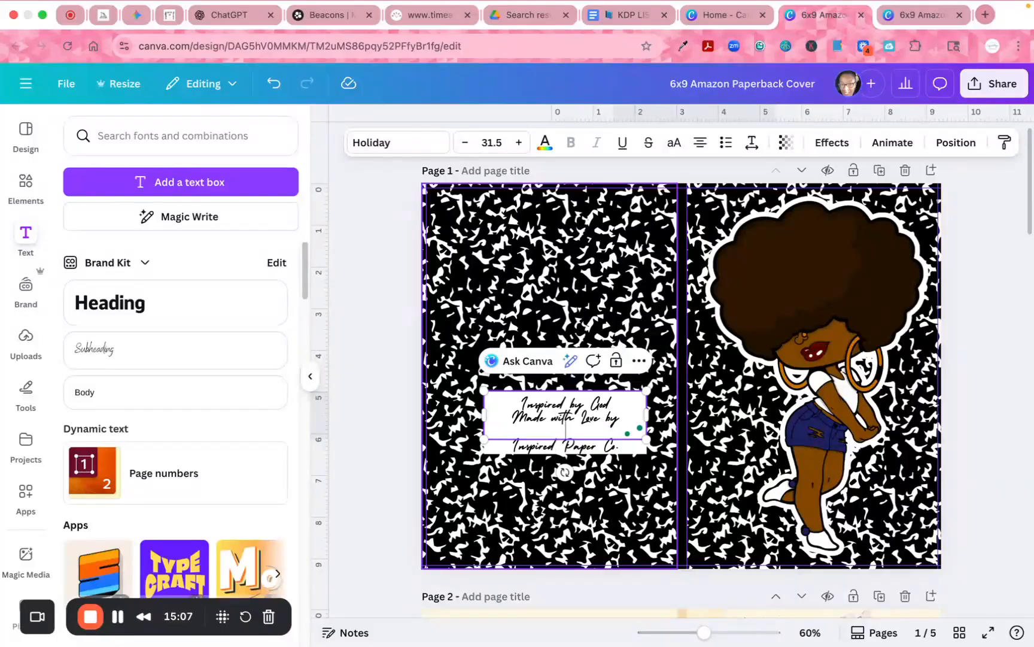
type("Inspired Paper Co.")
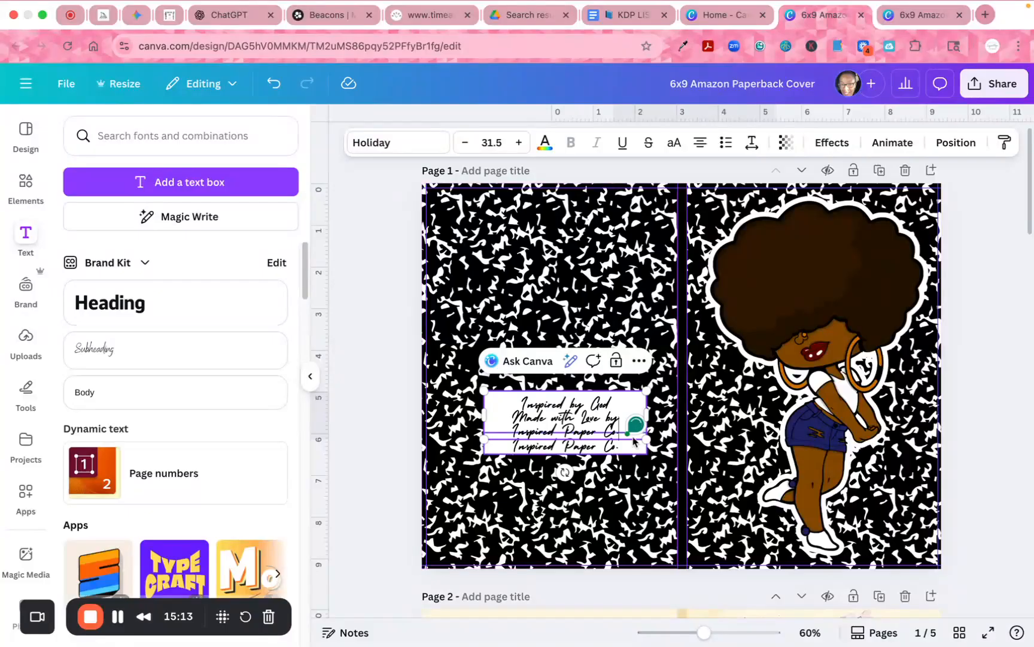
Set the font size of the three-line label text to 25
left_click_drag(508, 397, 620, 429)
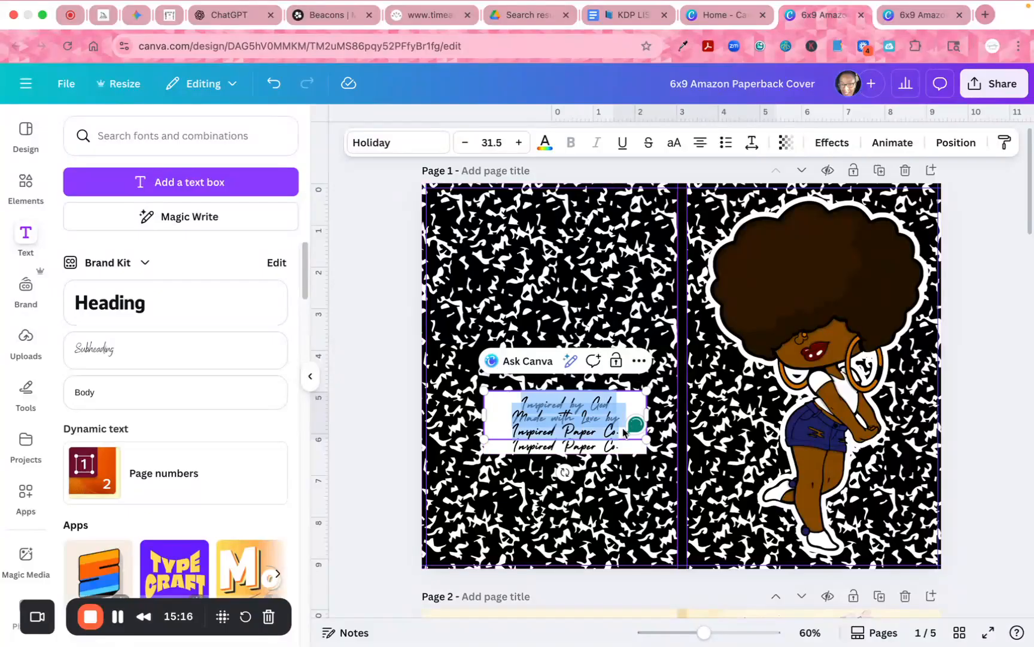
left_click(486, 143)
type("20")
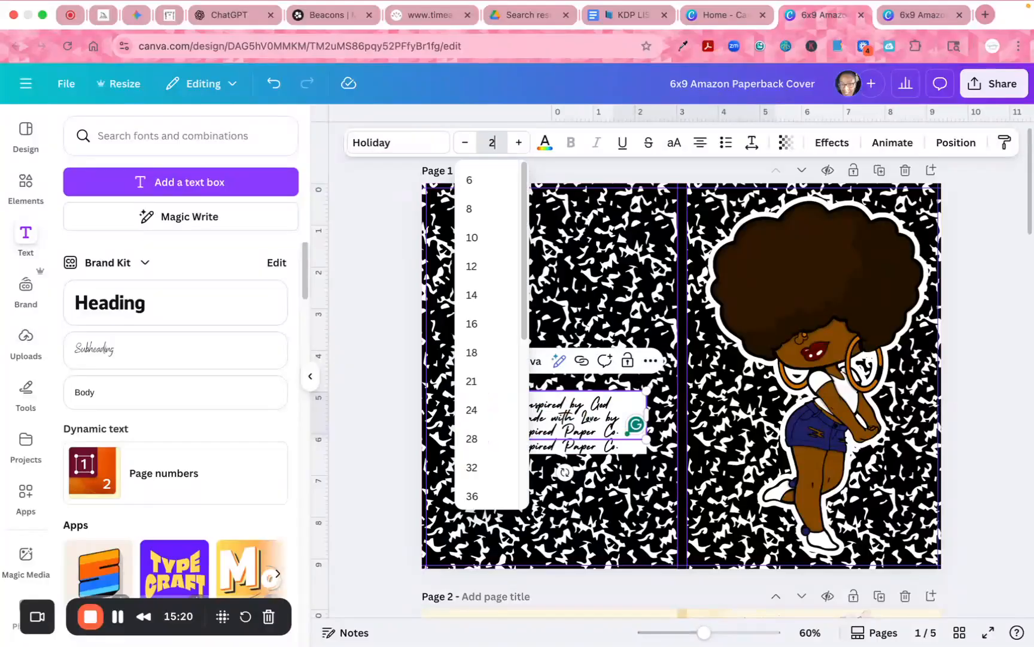
key("Return")
left_click(519, 143)
left_click(520, 142)
left_click(519, 142)
left_click(519, 142)
left_click(519, 143)
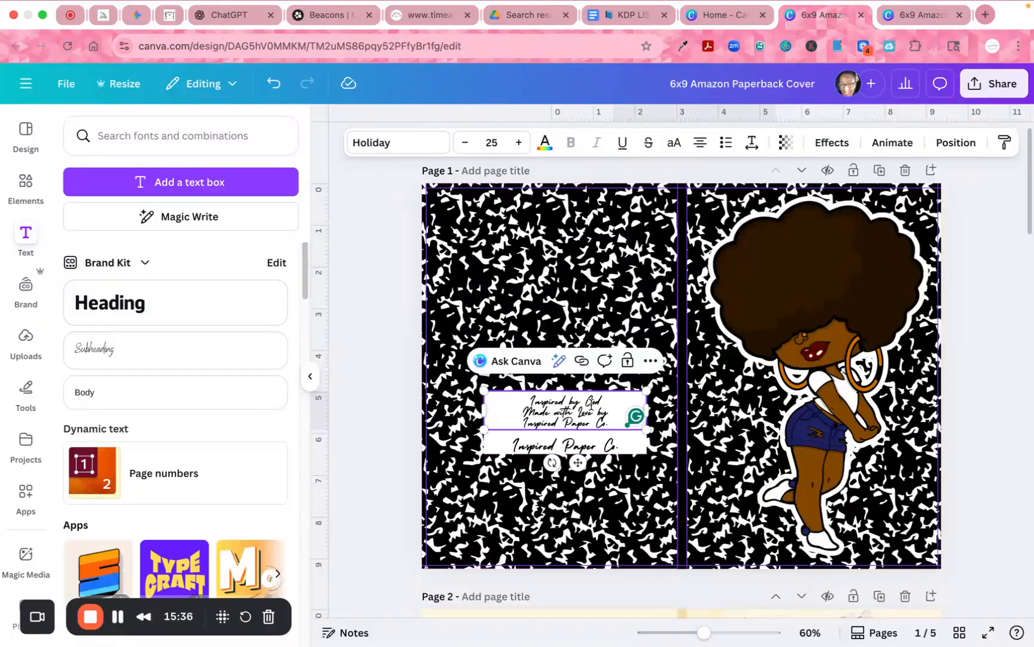
Change the font of the three-line label text to the uploaded Bummer Anthem Regular
left_click(592, 406)
key("super+a")
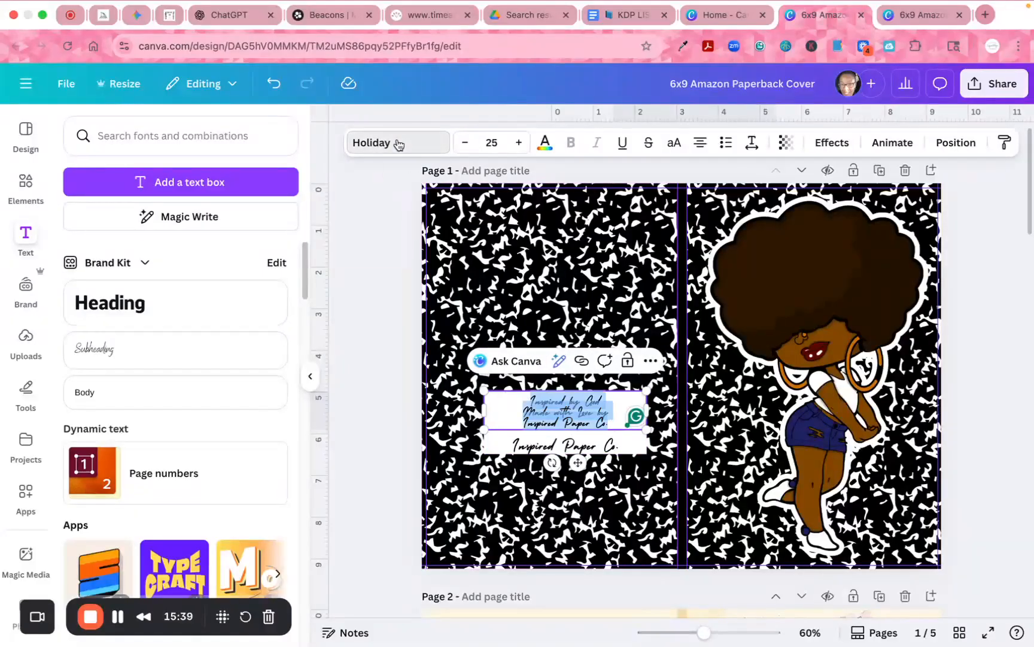
left_click(397, 144)
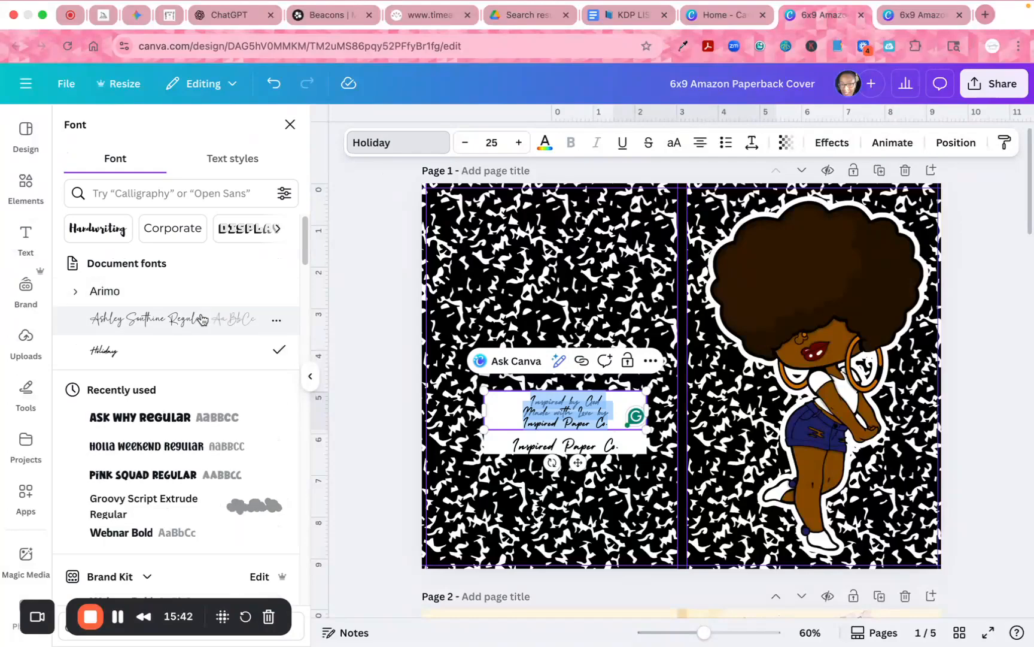
left_click(114, 296)
scroll(163, 380, "down", 3)
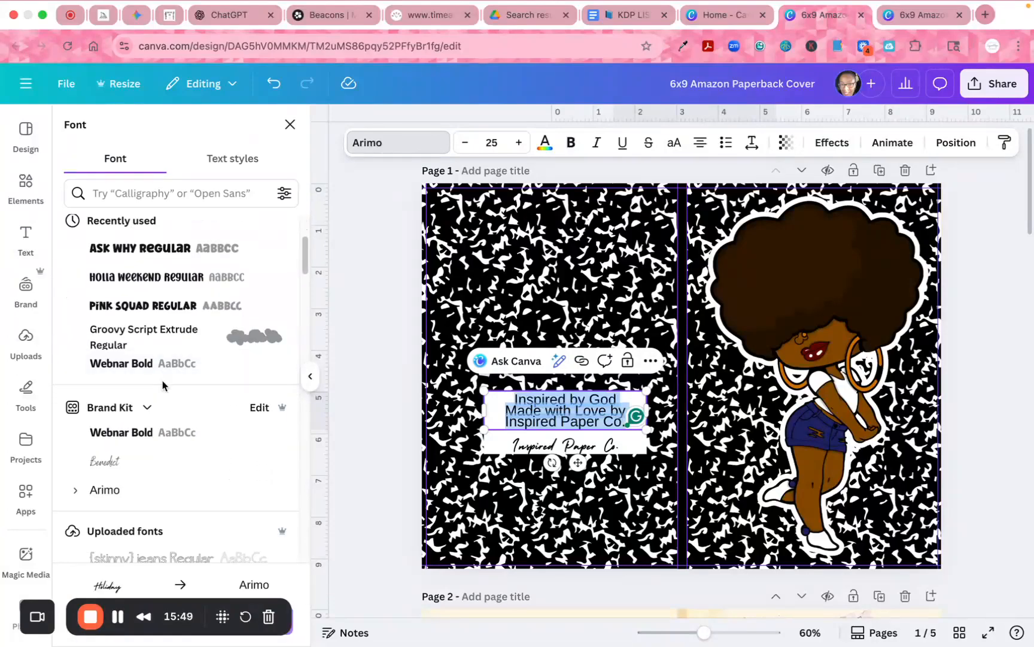
scroll(238, 311, "down", 3)
scroll(237, 315, "down", 3)
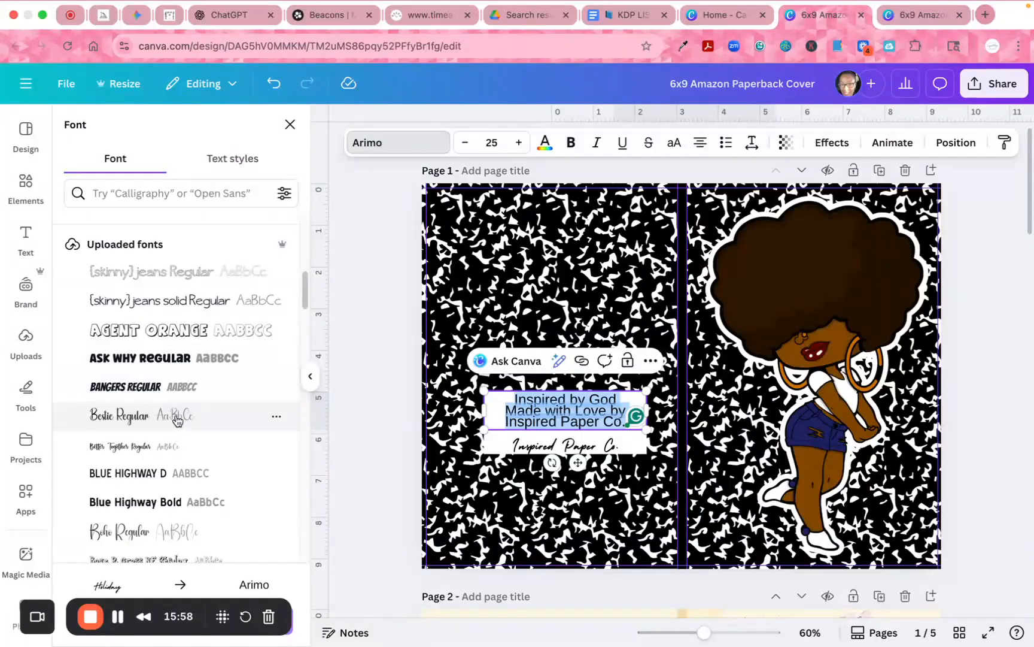
scroll(177, 421, "down", 4)
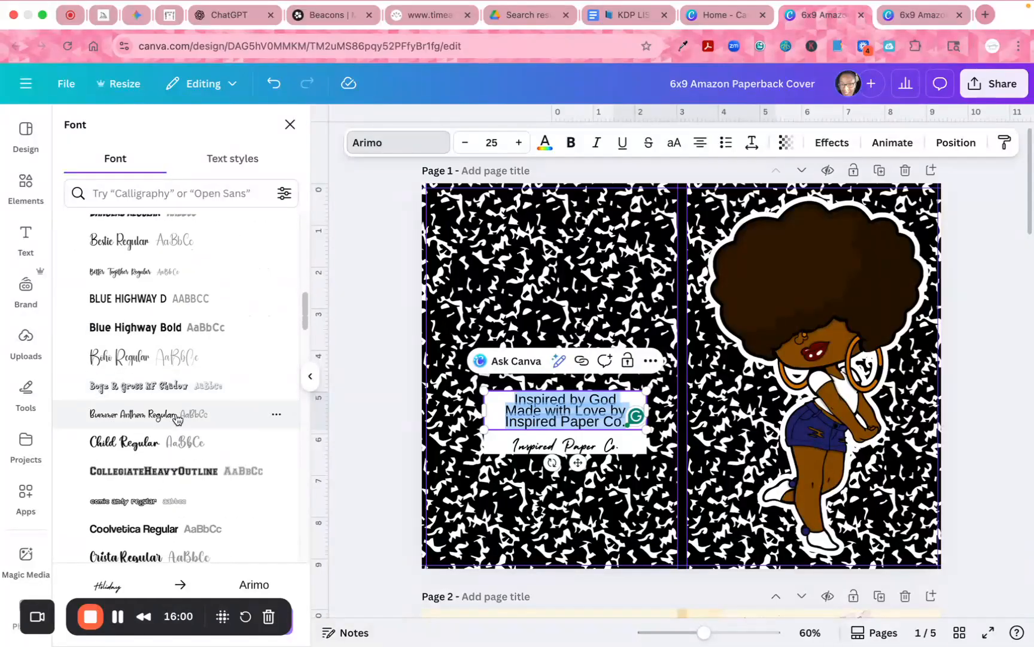
scroll(177, 420, "down", 1)
left_click(168, 399)
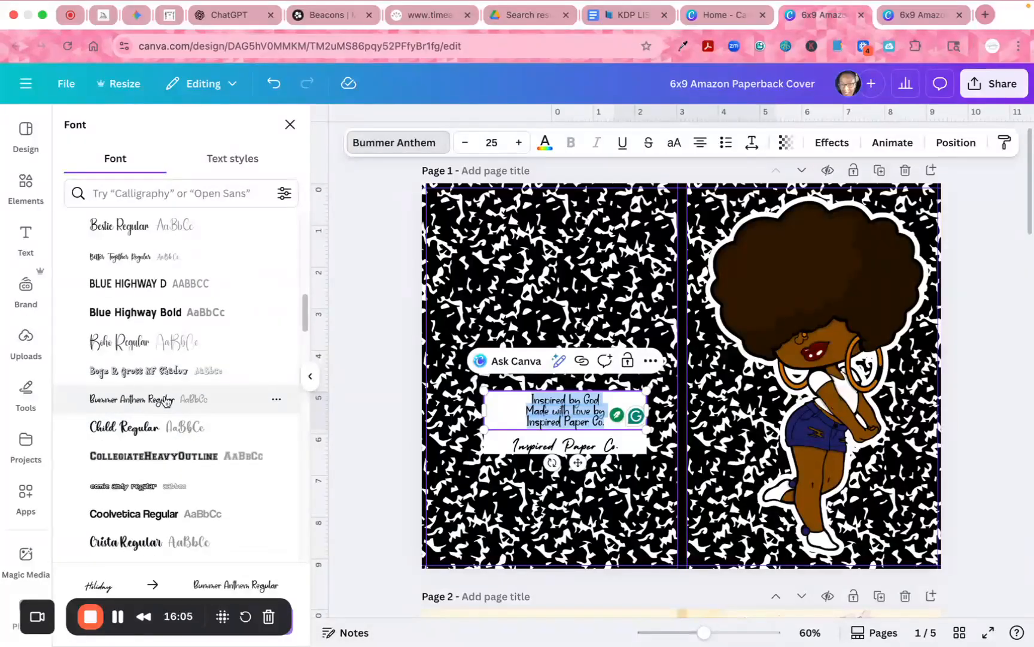
Increase the line spacing of the three-line label text to 1.04
left_click(956, 142)
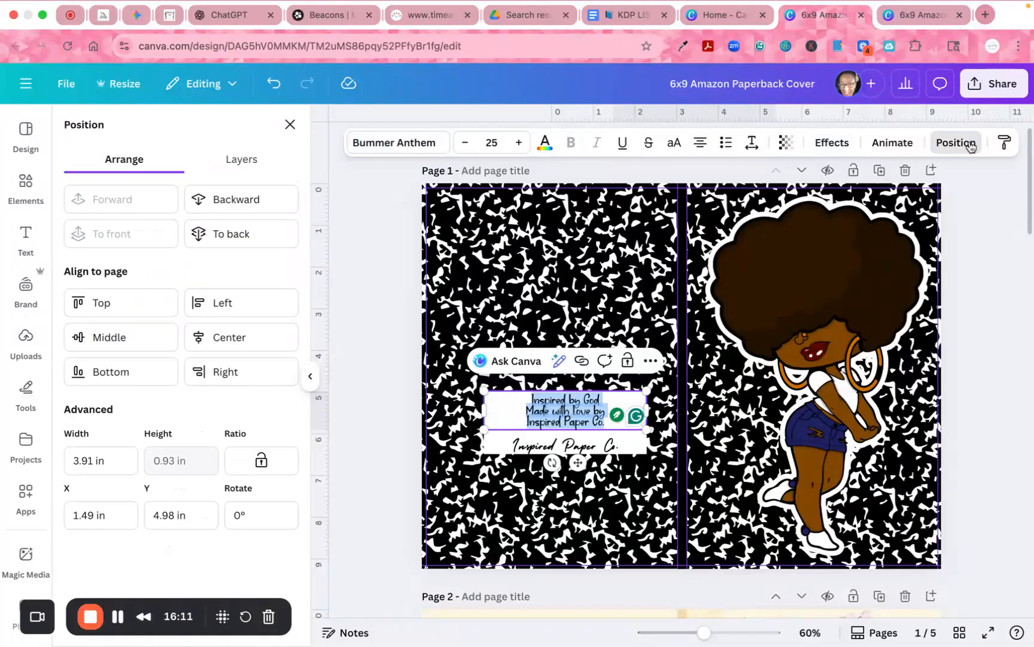
left_click(752, 143)
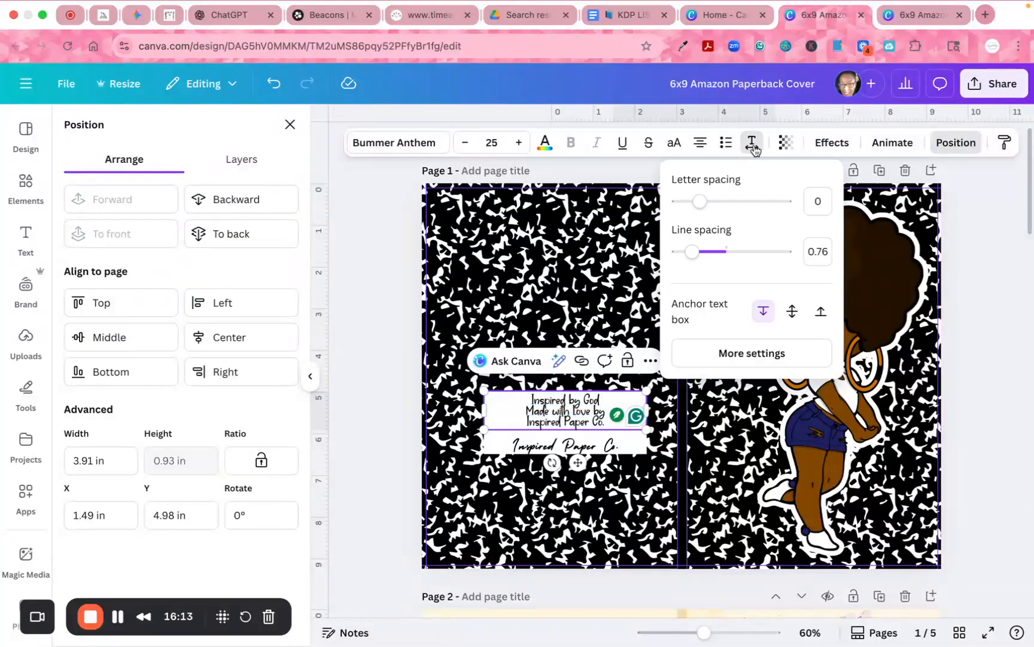
left_click_drag(692, 268, 708, 261)
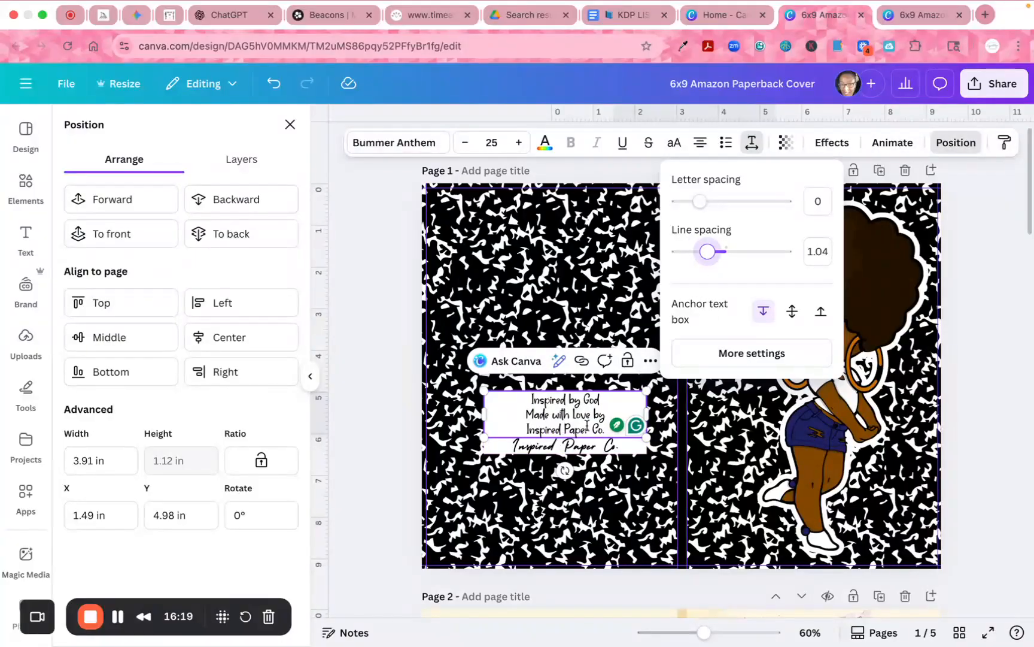
Change the font of the separate company line beneath the three-line text to Bummer Anthem Regular
left_click(562, 451)
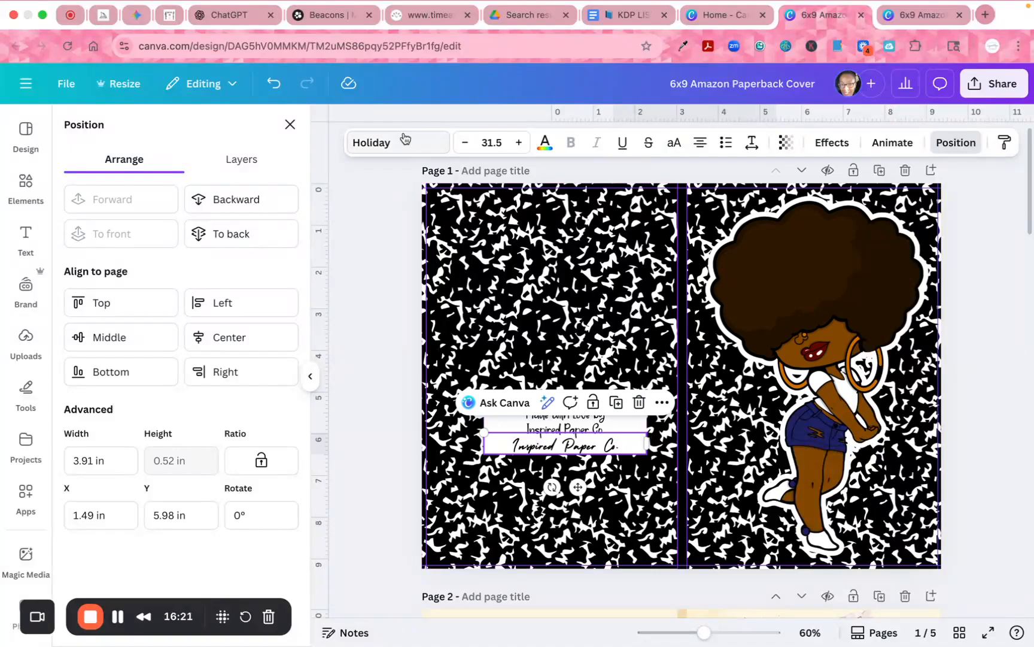
left_click(405, 140)
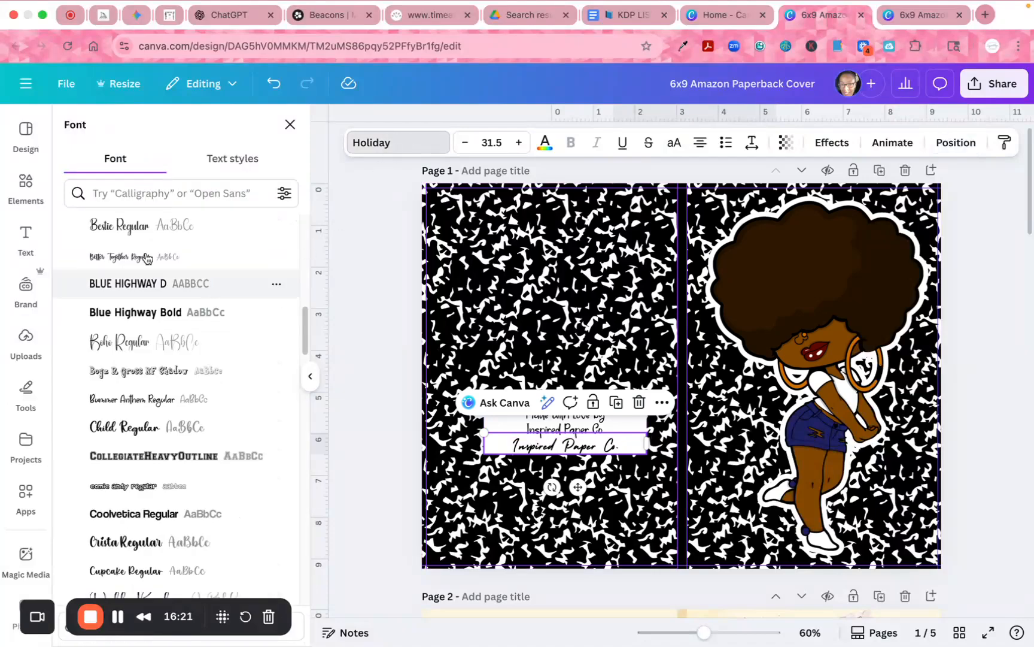
left_click(393, 155)
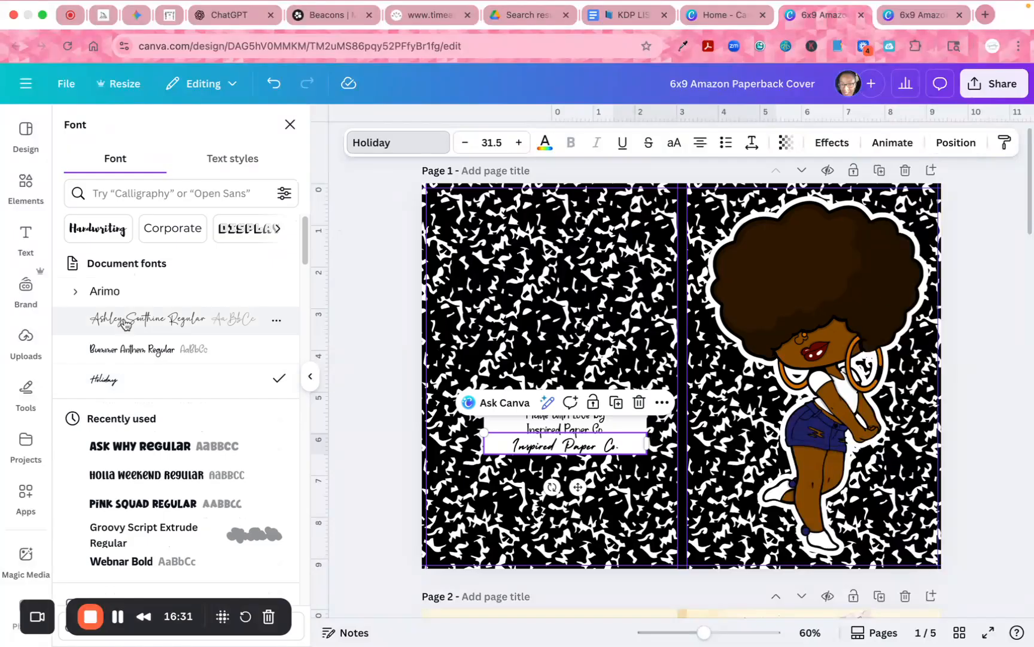
left_click(122, 350)
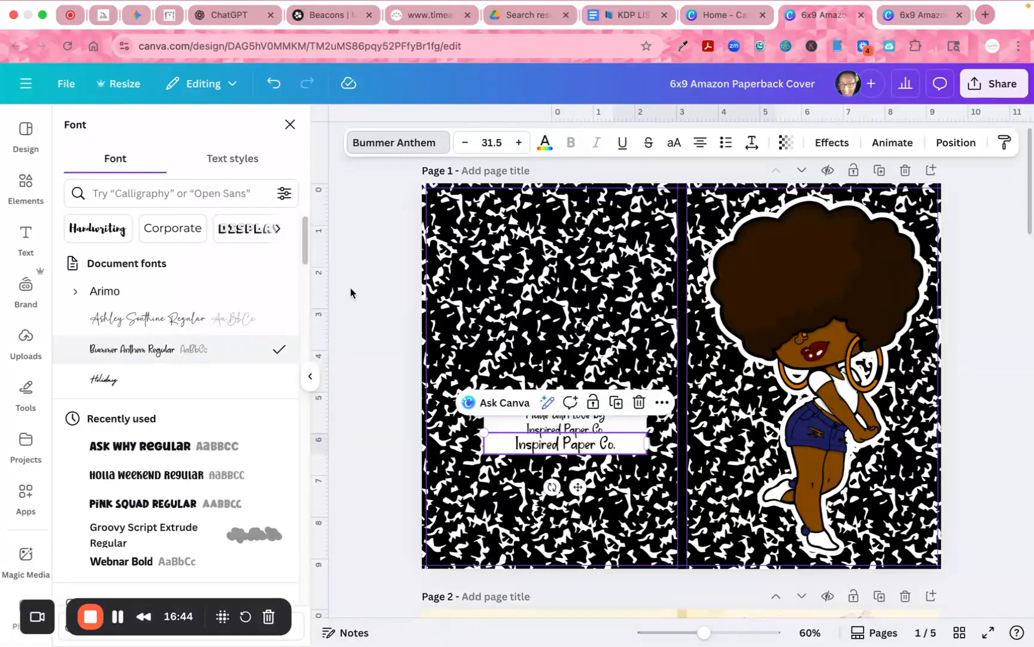
double_click(571, 445)
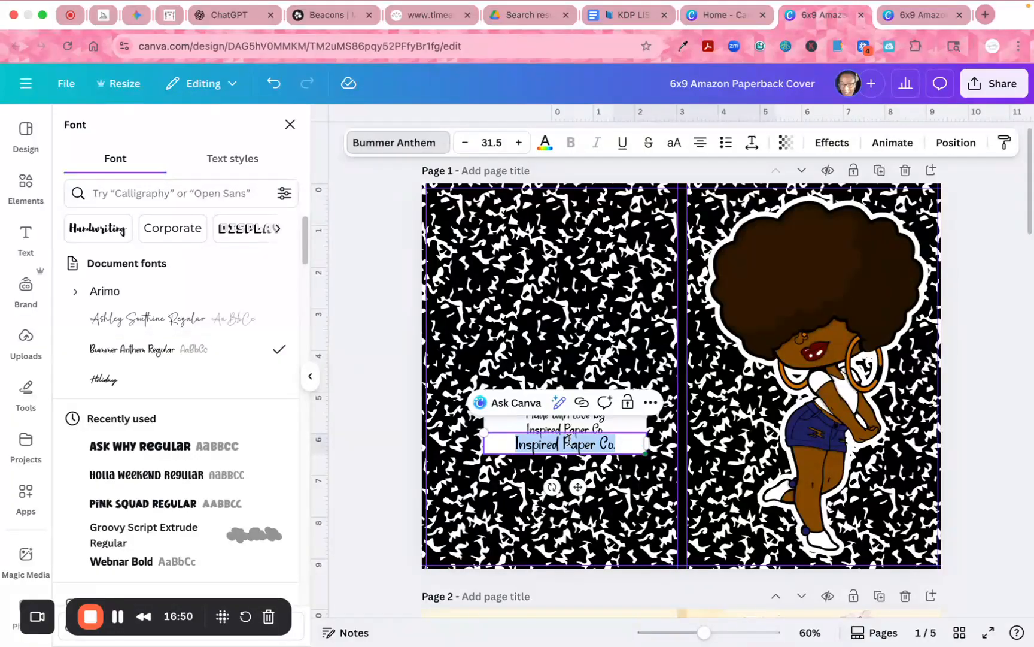
type("h")
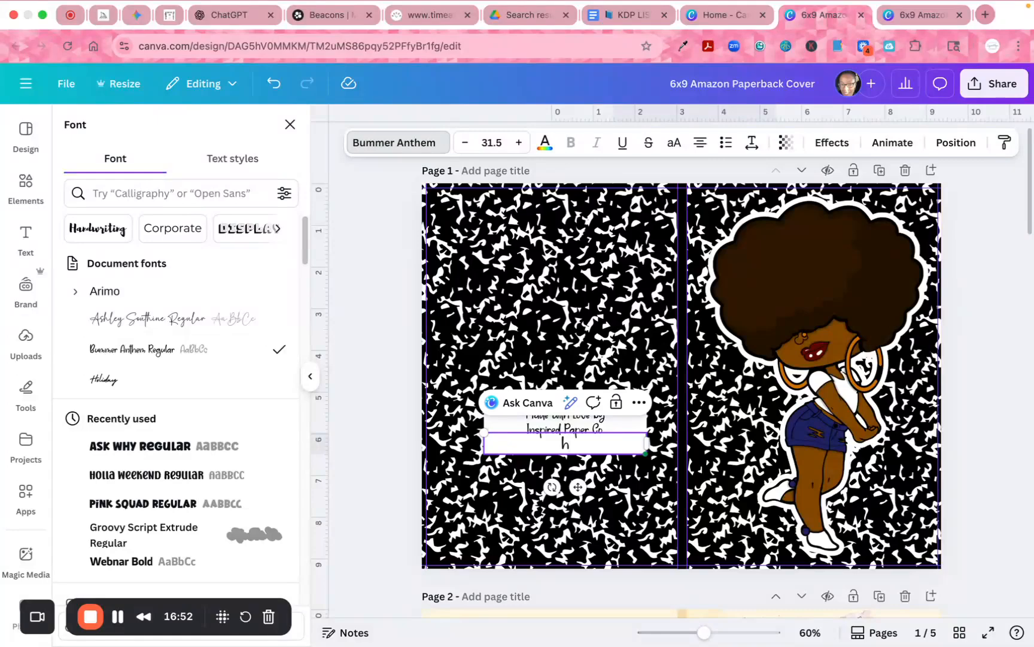
type("ttps://www.pagh")
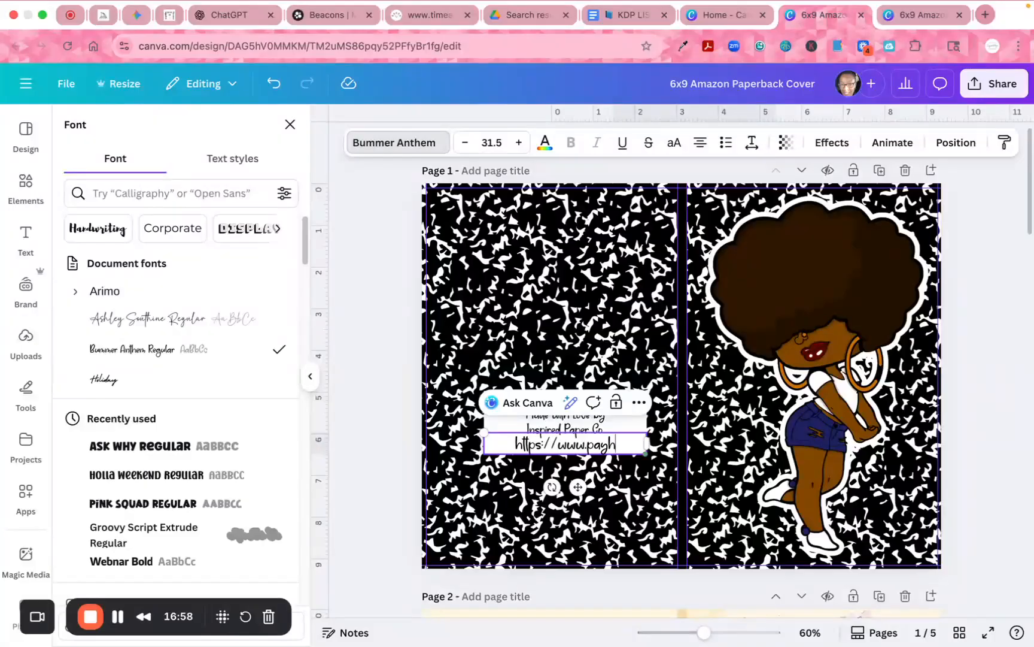
type("ip.com")
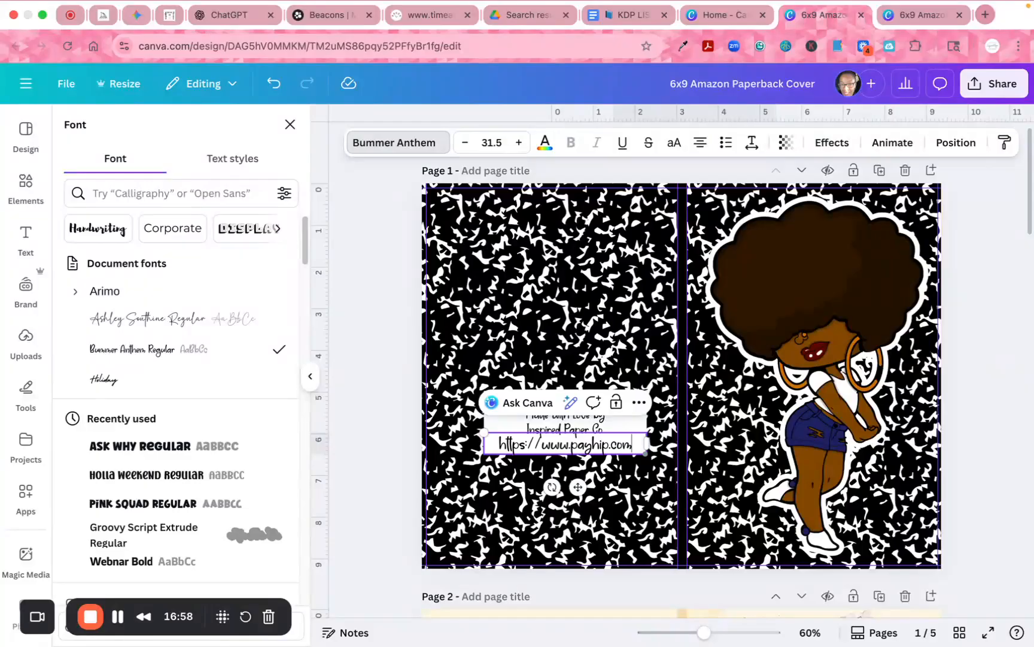
type("/insp")
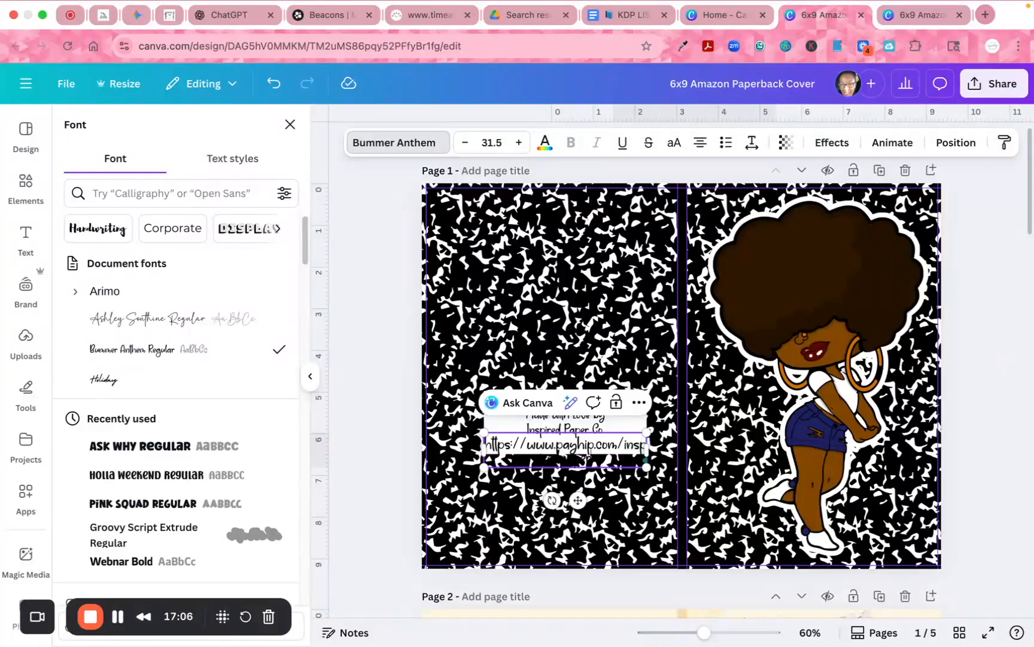
type("iredpaper")
Reduce the web address font size to 22.5 so it fits one line, and move it down clear of the company name
left_click_drag(593, 460, 485, 445)
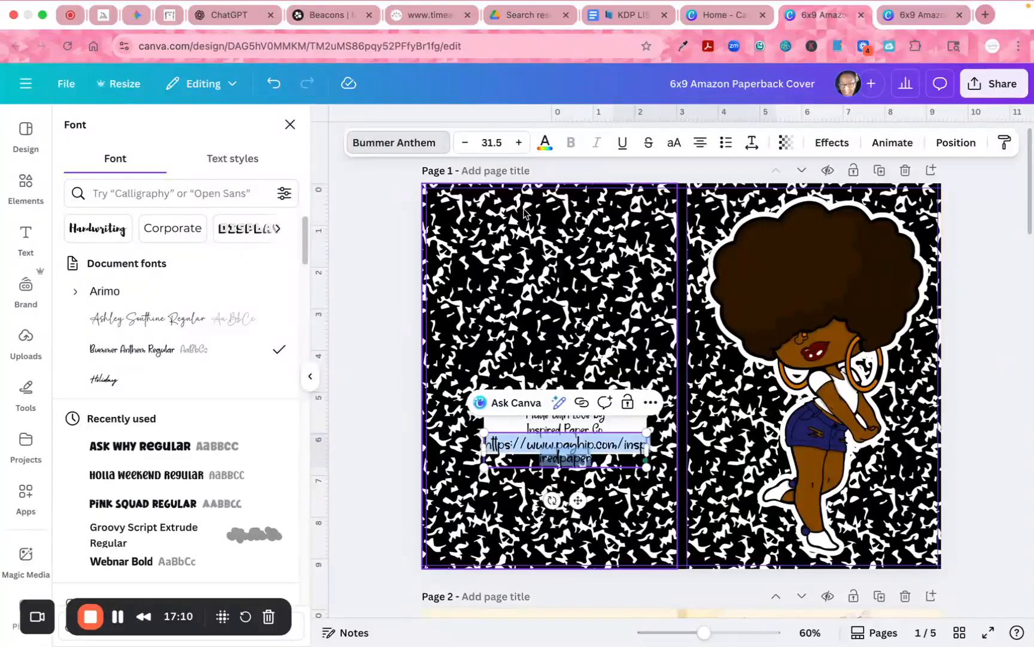
left_click(464, 143)
left_click(464, 142)
left_click(464, 142)
left_click(464, 143)
left_click(464, 142)
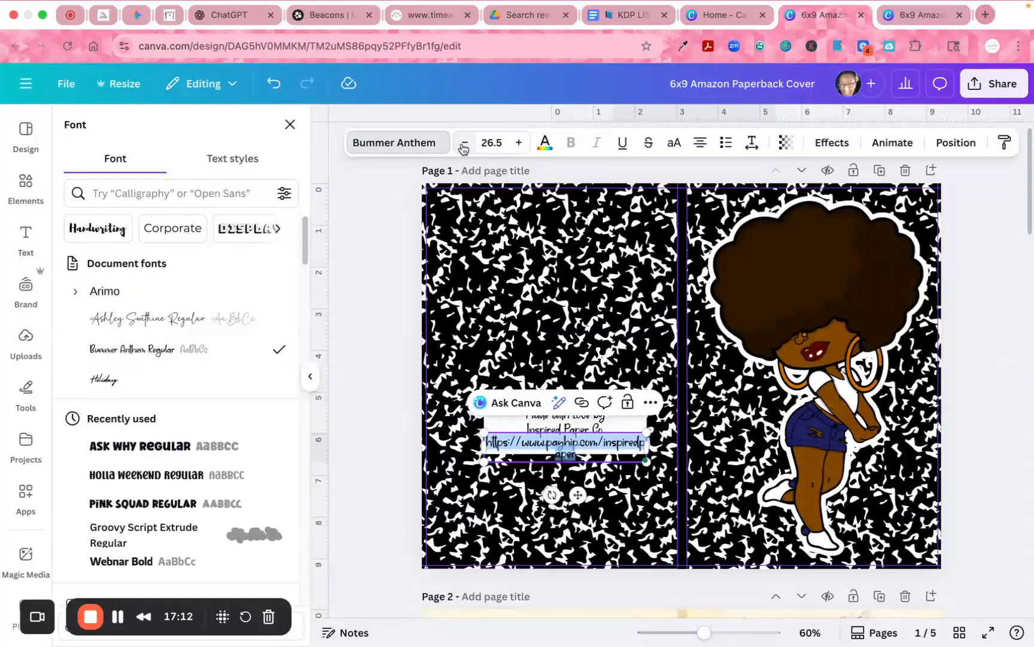
left_click(464, 143)
left_click(464, 142)
left_click(464, 142)
left_click(464, 143)
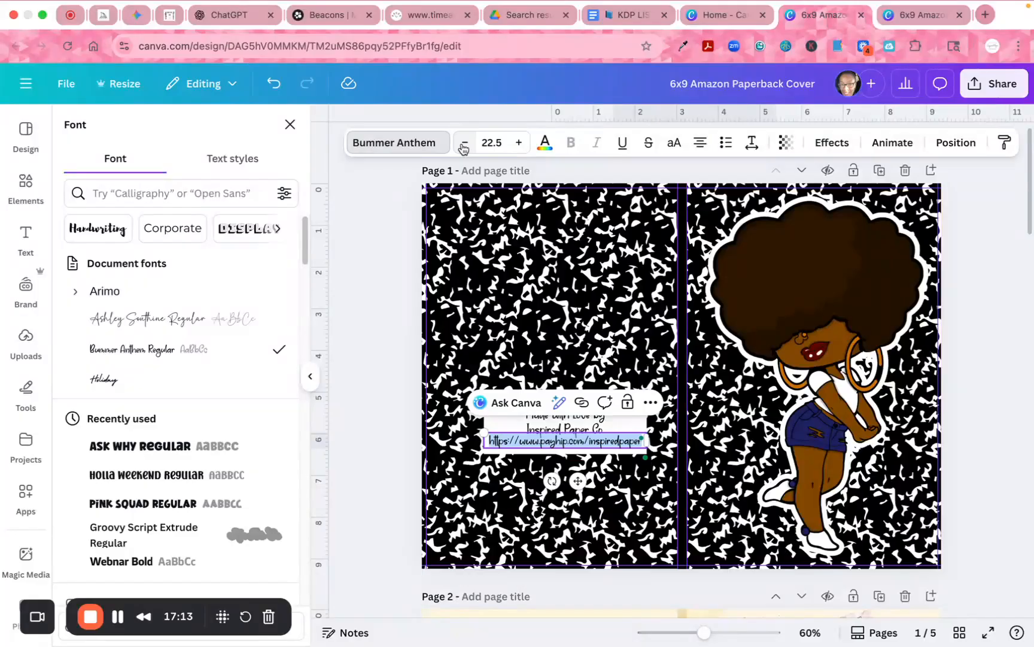
left_click(956, 210)
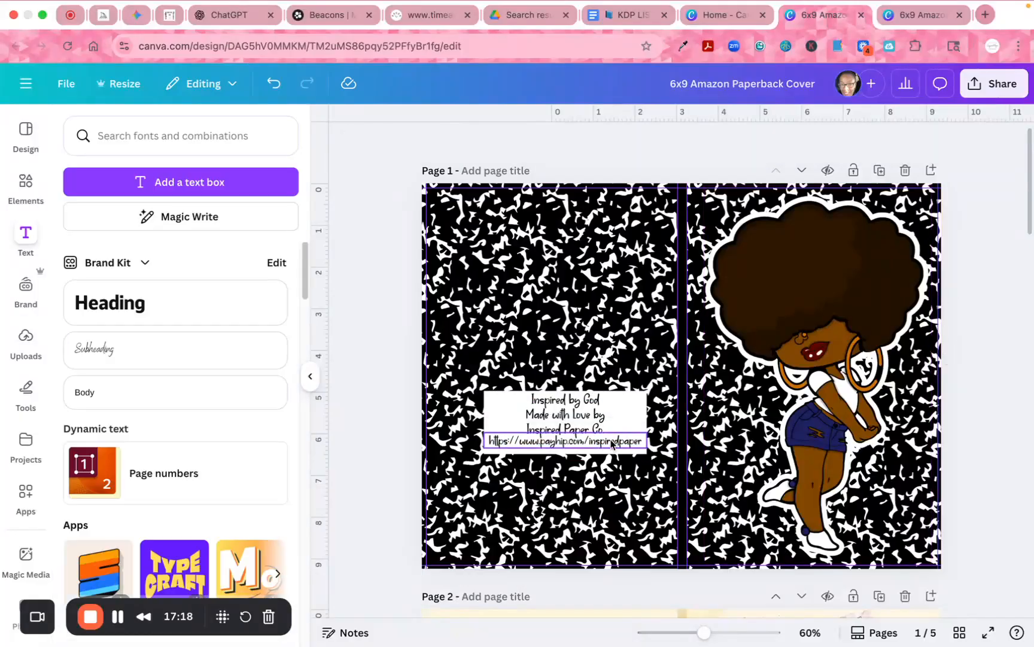
left_click_drag(612, 443, 611, 446)
left_click(971, 323)
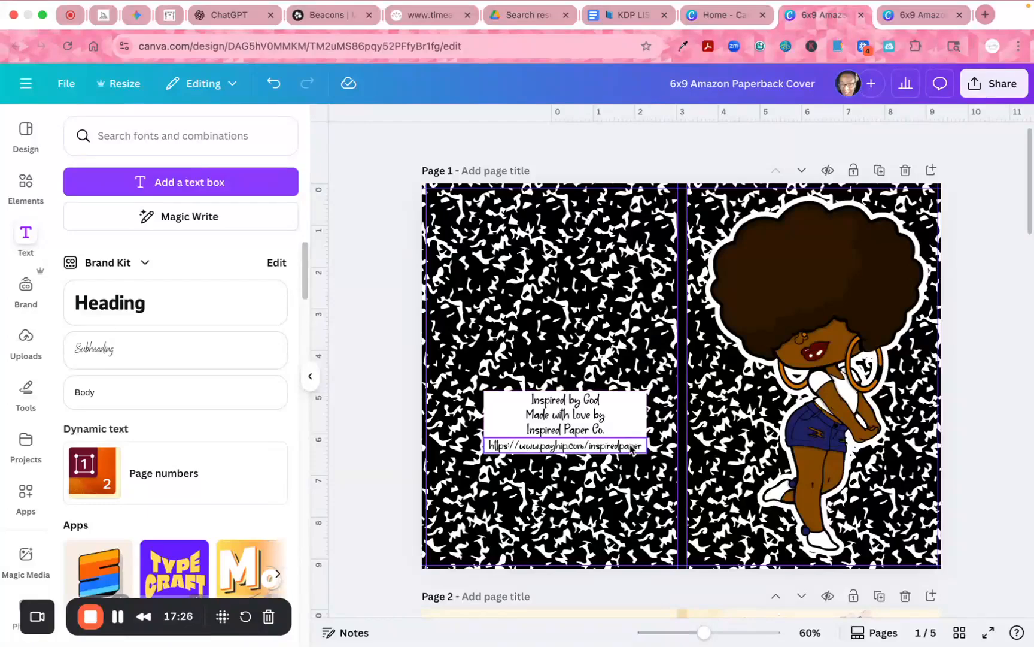
Widen the white rectangle to about 4.2 in and move it to the horizontal centre of the back cover
left_click(635, 405)
left_click_drag(646, 413, 603, 414)
left_click(617, 413)
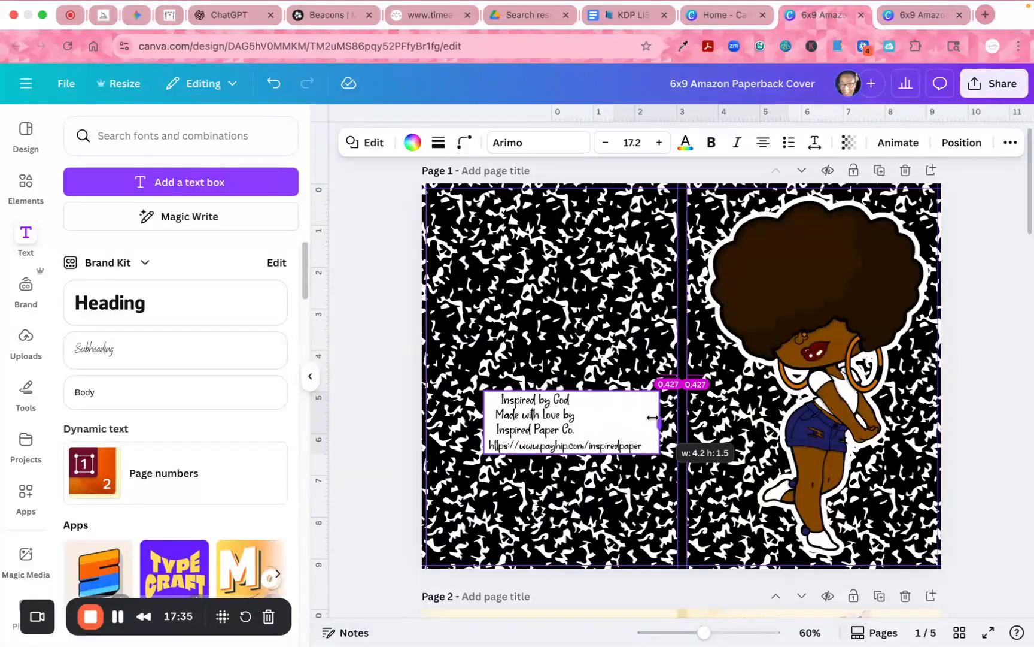
left_click_drag(604, 419, 594, 419)
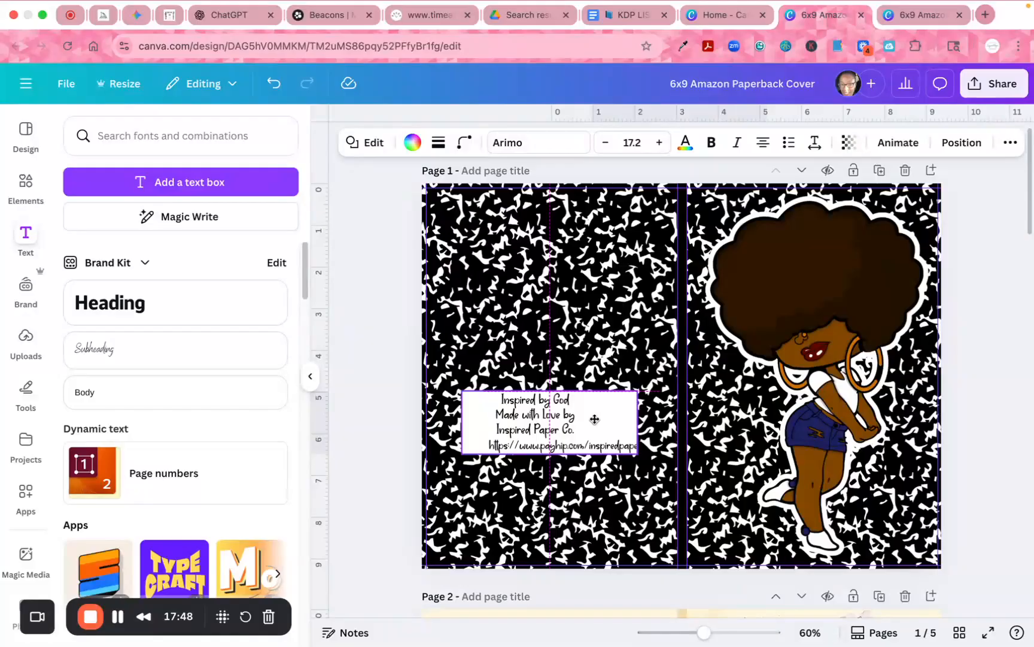
Centre the three-line text and the web address horizontally on the white label, with the web address slightly closer to the company name
left_click_drag(557, 416, 571, 416)
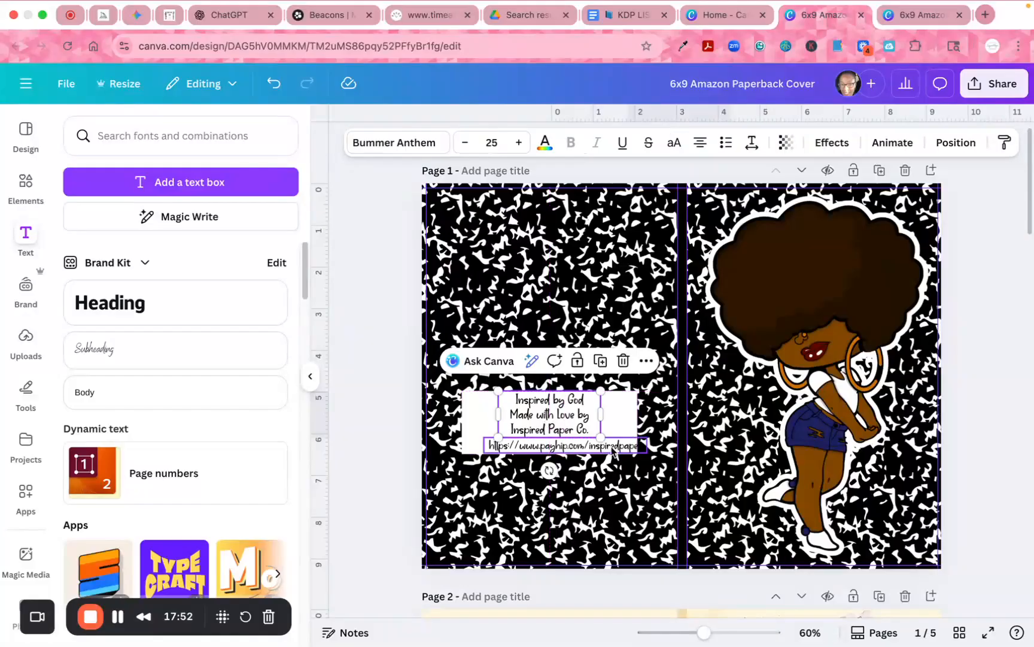
left_click_drag(611, 447, 596, 446)
left_click(963, 425)
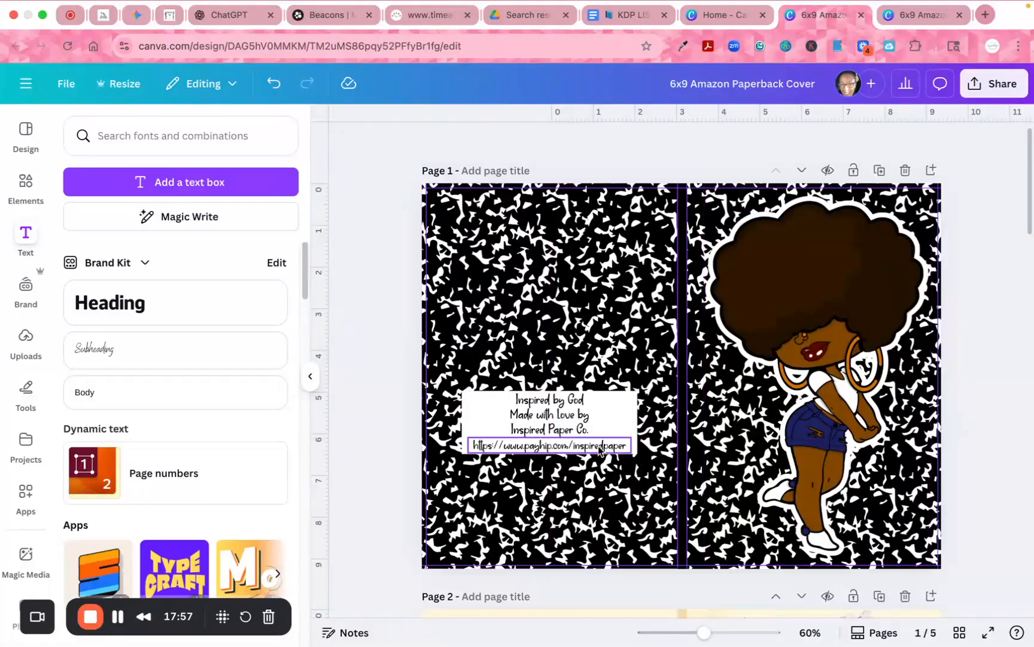
left_click_drag(601, 446, 600, 440)
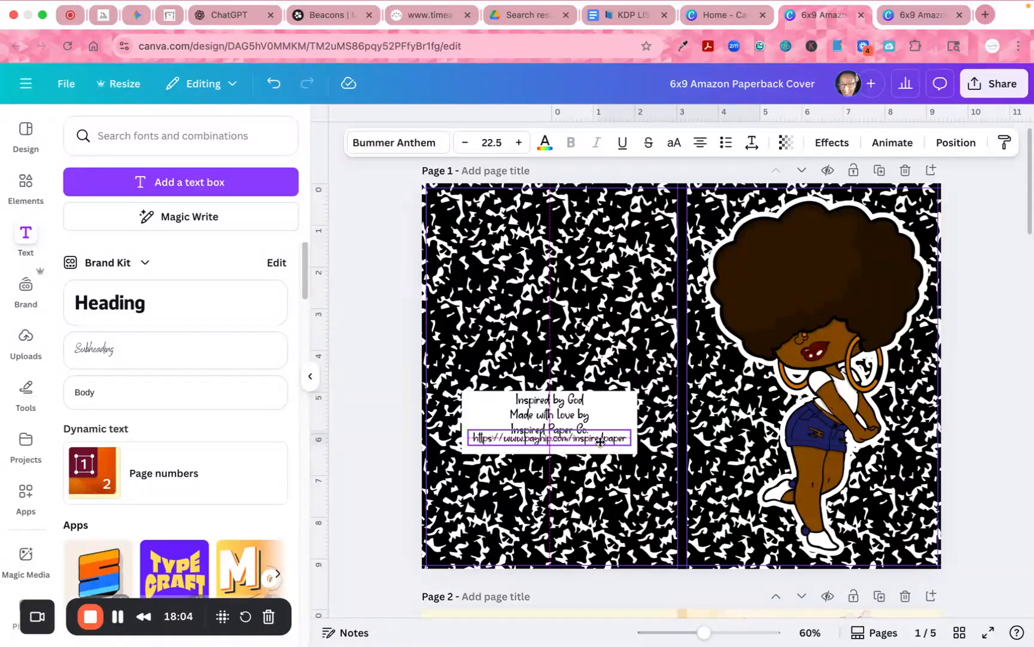
left_click_drag(600, 441, 596, 441)
mouse_move(596, 440)
left_mouse_down()
mouse_move(622, 428)
mouse_move(601, 445)
left_mouse_up()
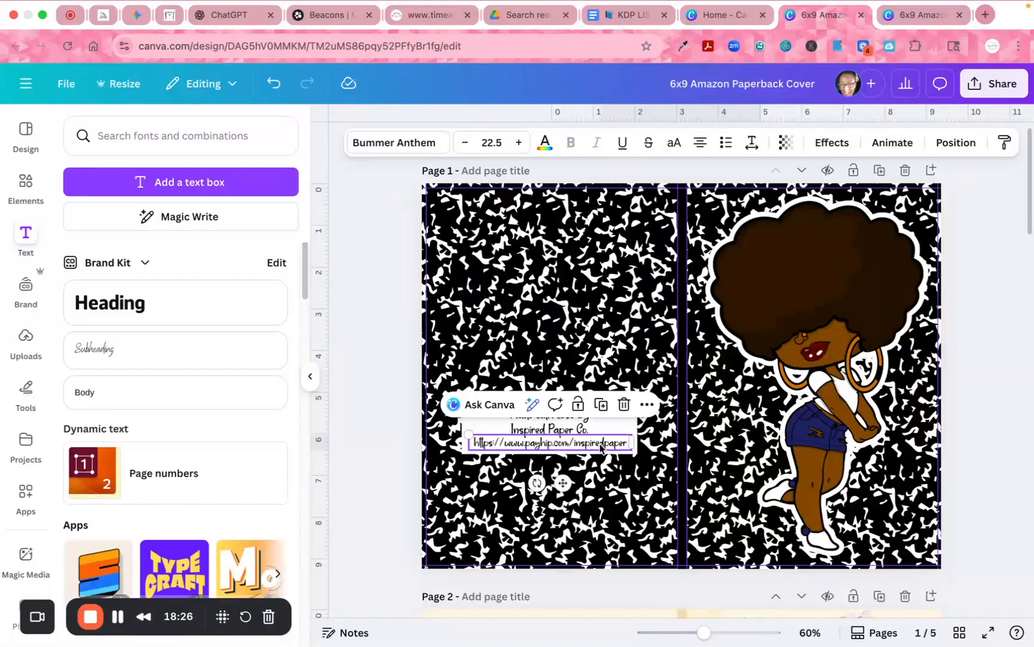
left_click(996, 357)
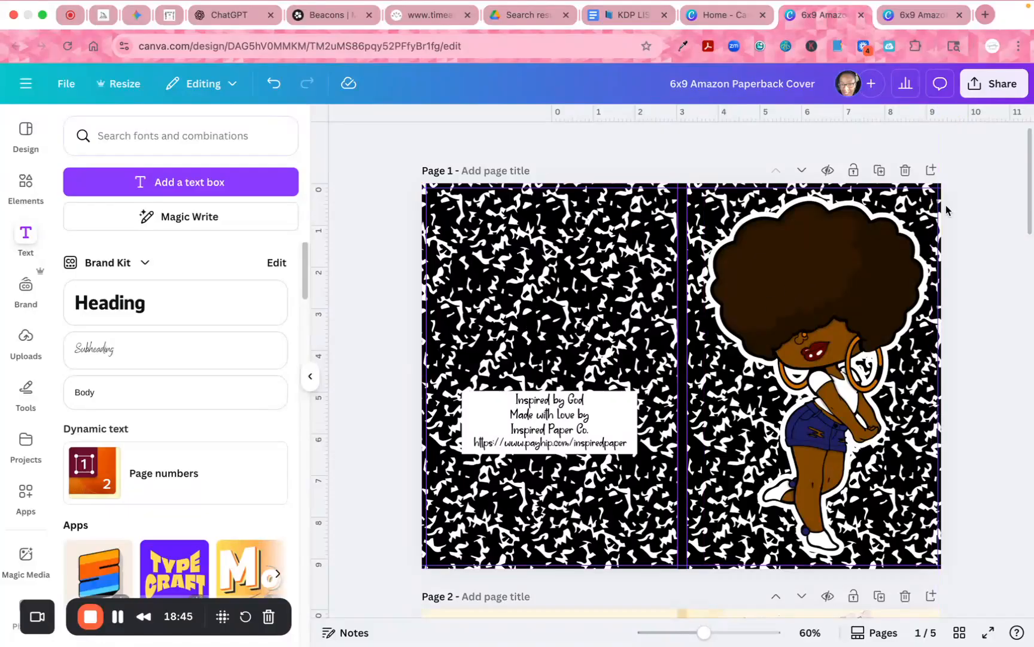
Download only the current page (Page 1) of the paperback cover as a PNG at size 1
left_click(972, 95)
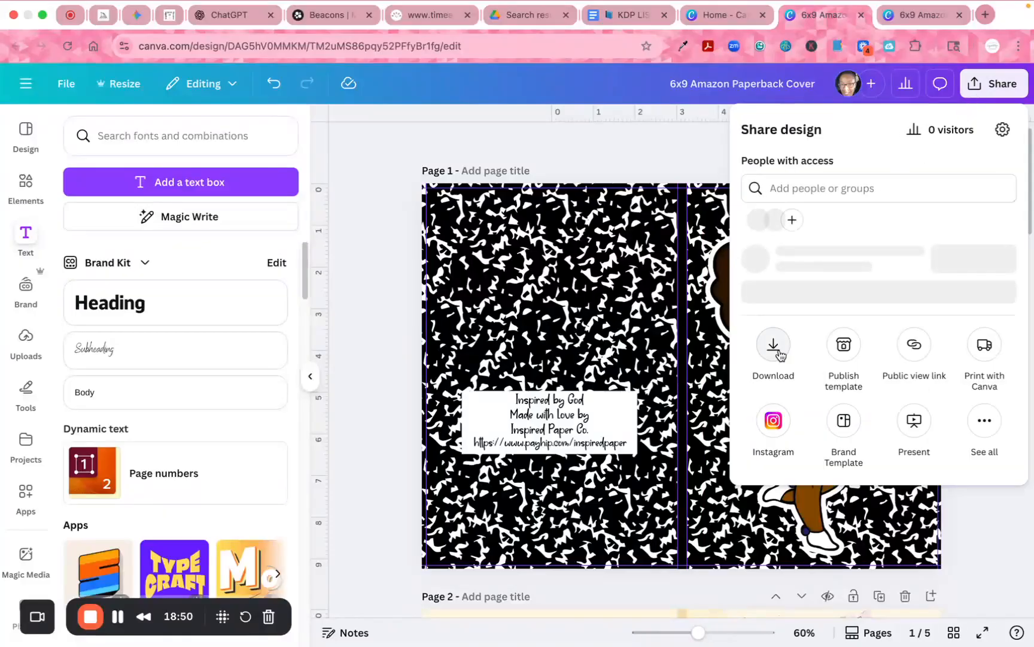
left_click(773, 345)
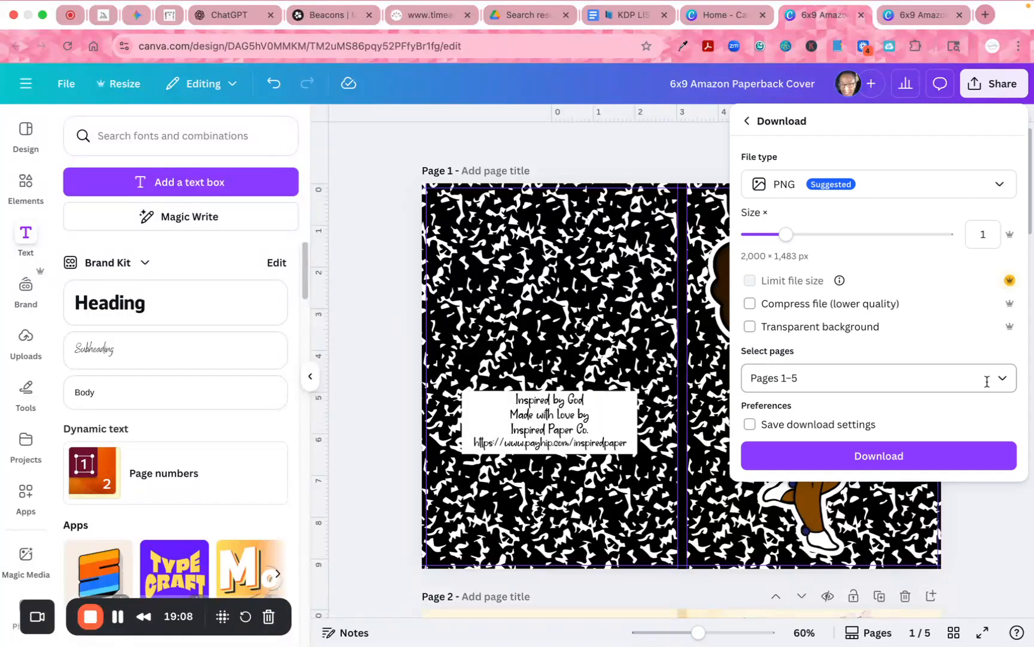
left_click(997, 379)
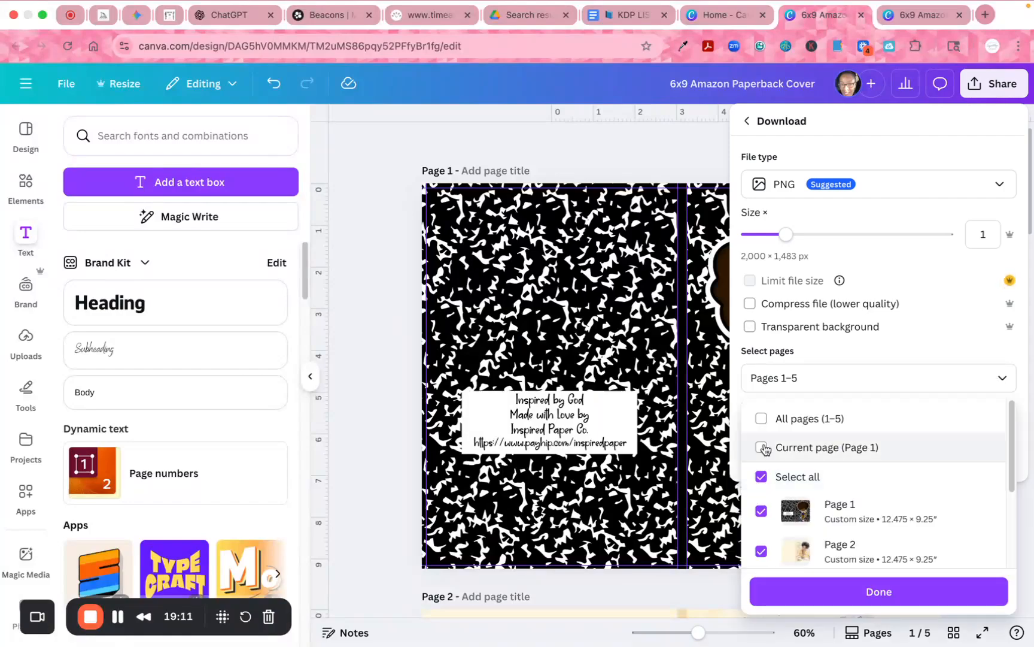
left_click(763, 448)
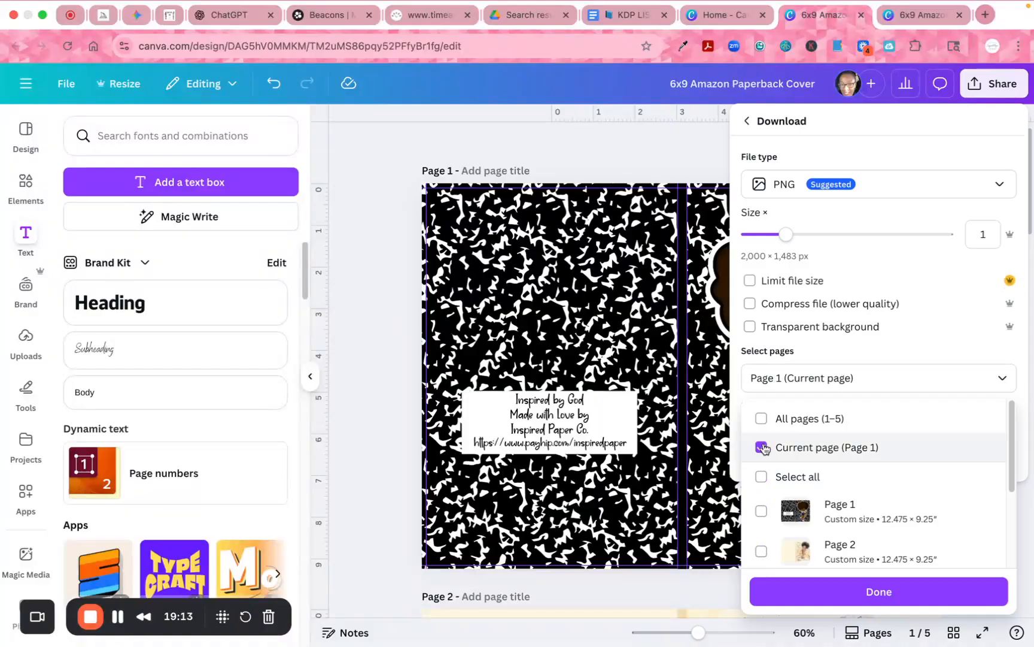
left_click(932, 352)
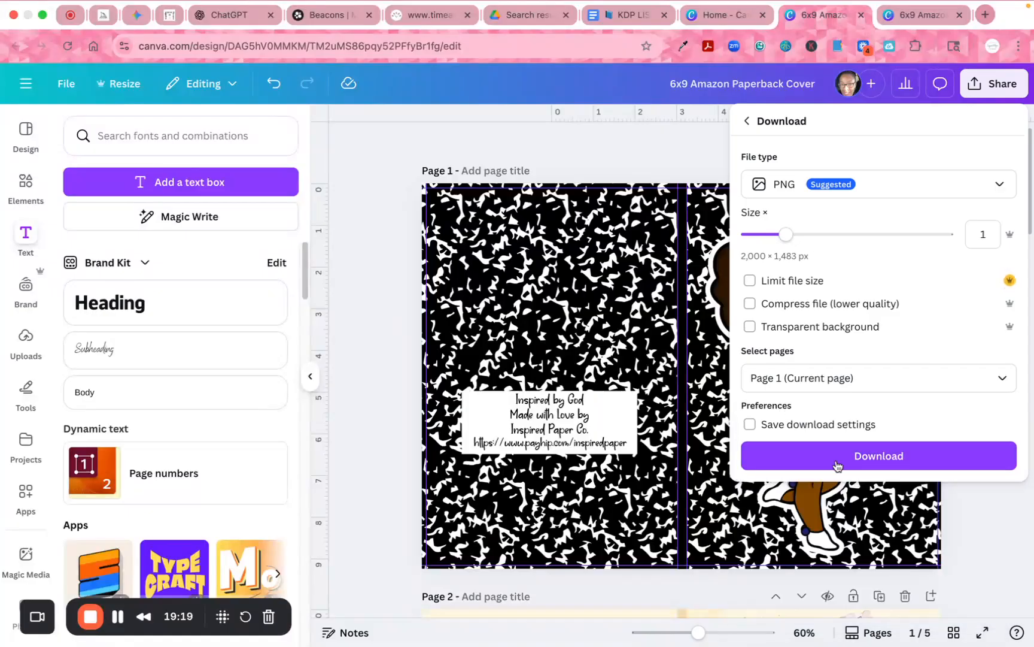
left_click(839, 457)
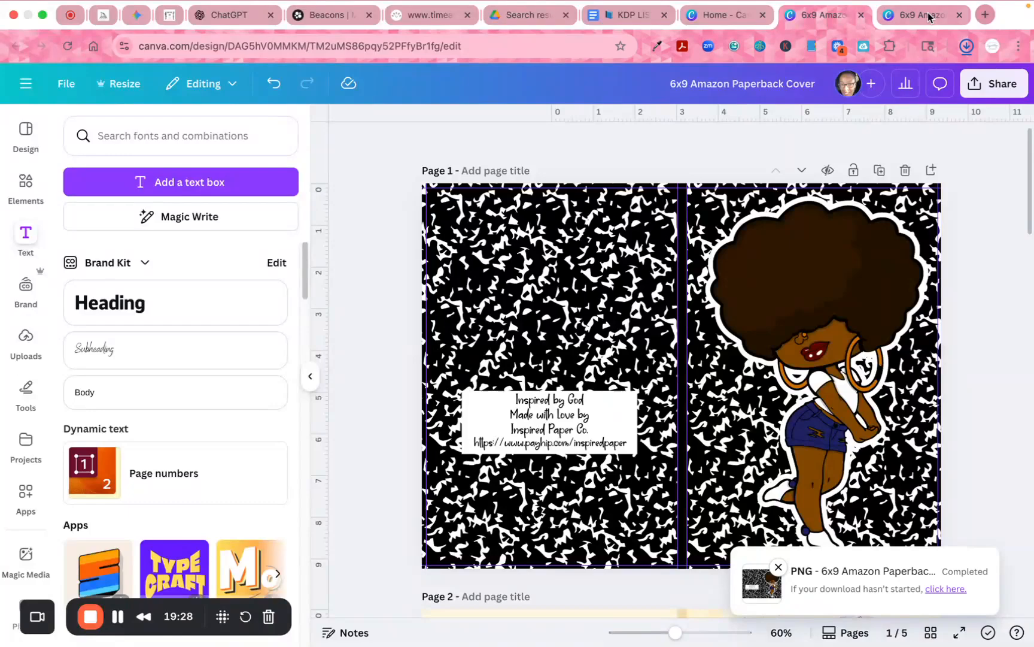
In the 6x9 Amazon KDP Blank Lined Pages design, add a blank first page and make a copy of it resized to 12.475 × 9.25 in
left_click(930, 17)
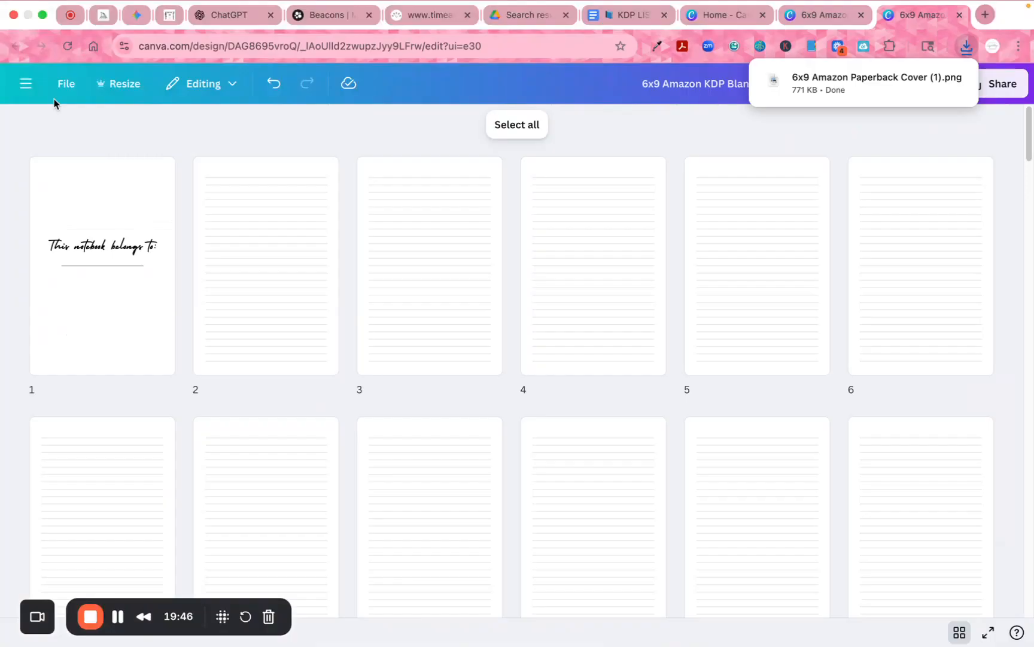
left_click(21, 266)
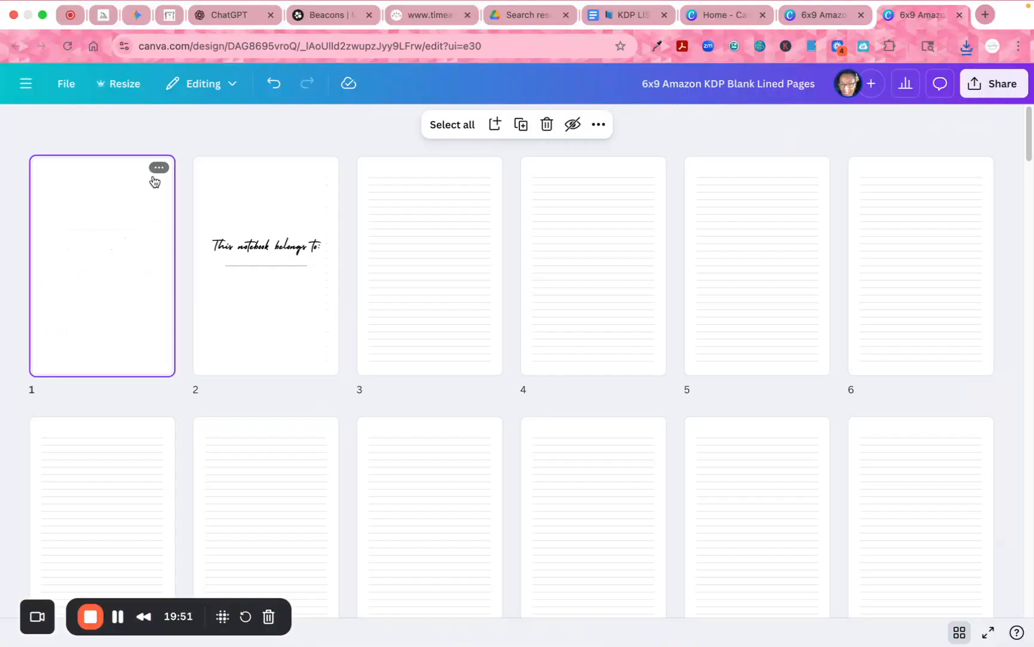
left_click(158, 168)
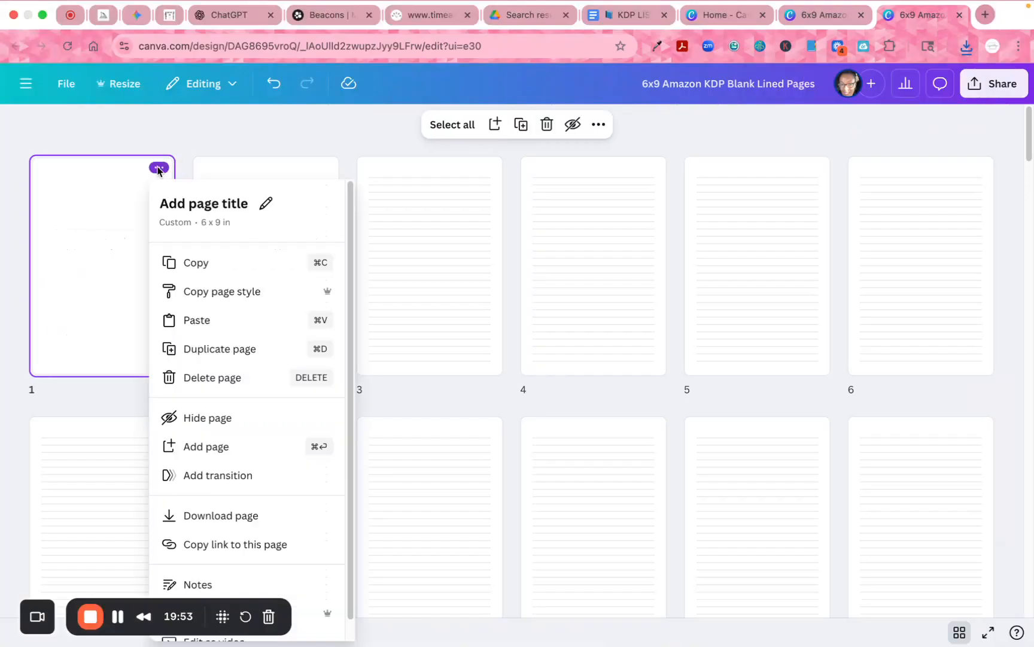
scroll(246, 422, "down", 1)
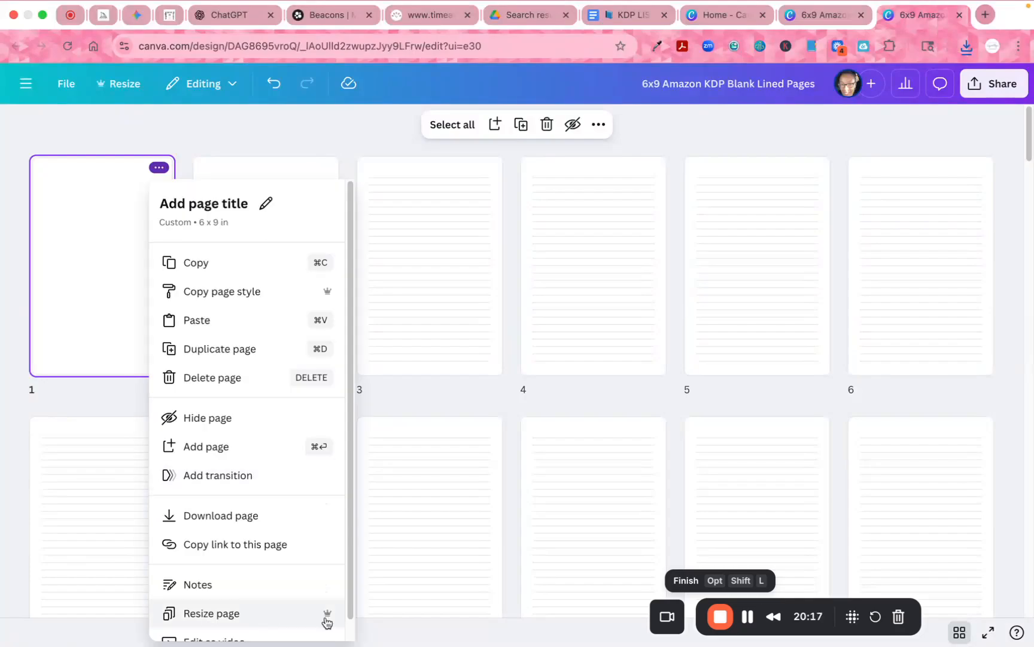
left_click(204, 614)
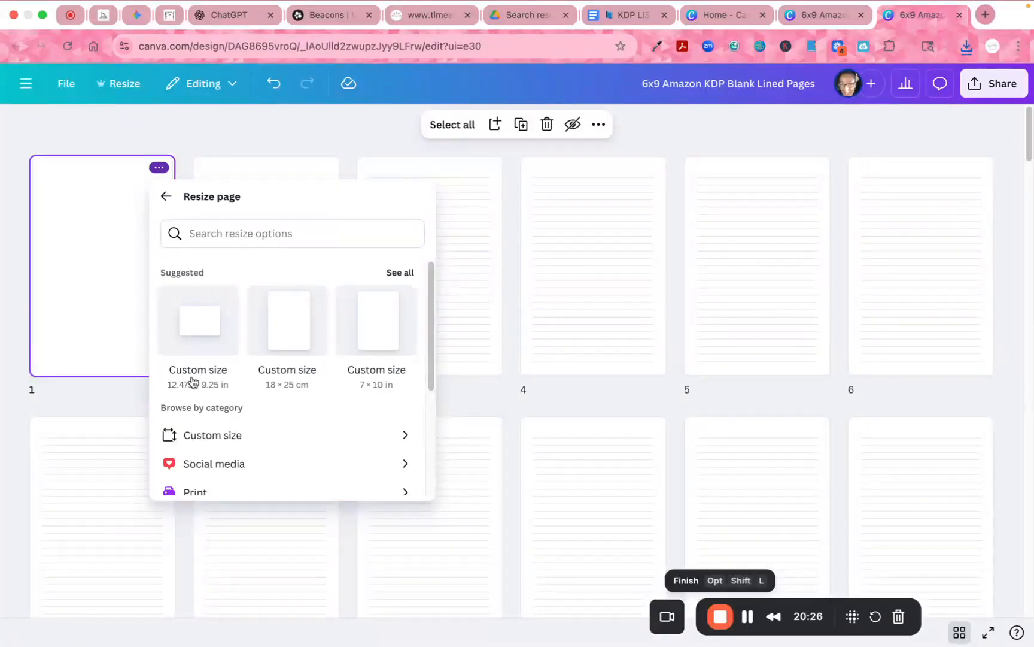
left_click(198, 335)
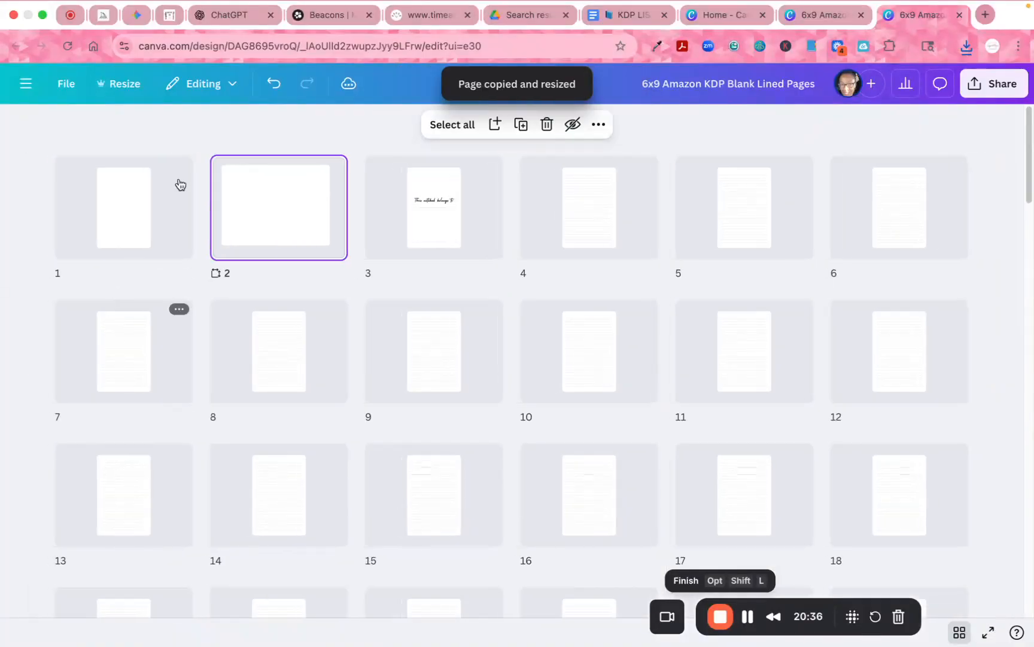
Delete the original blank 6 × 9 in page in front of the resized landscape page
mouse_move(180, 169)
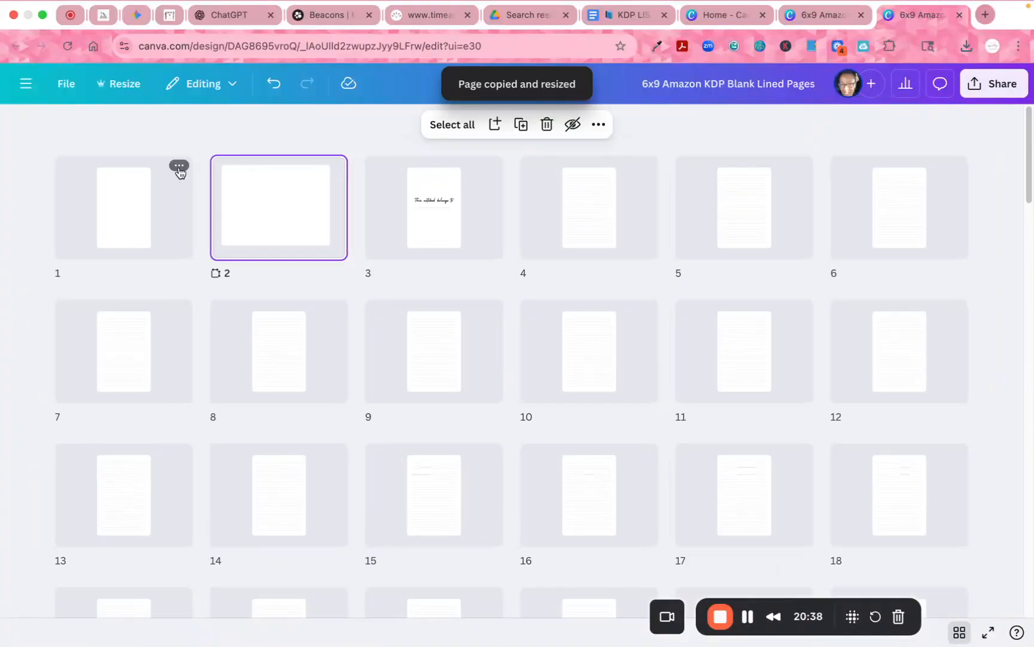
left_click(179, 168)
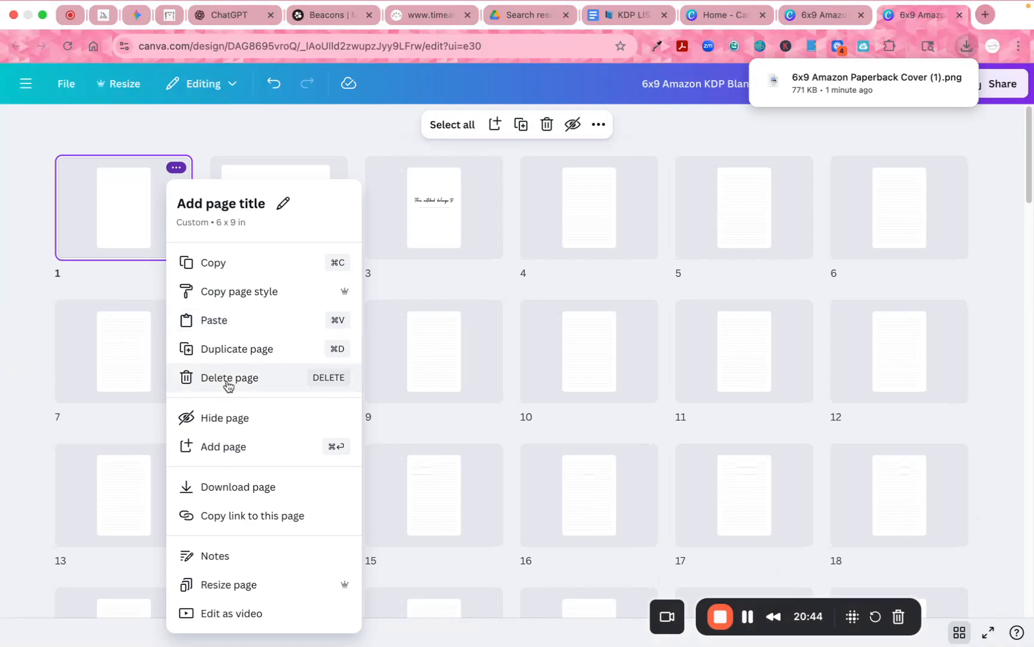
left_click(228, 378)
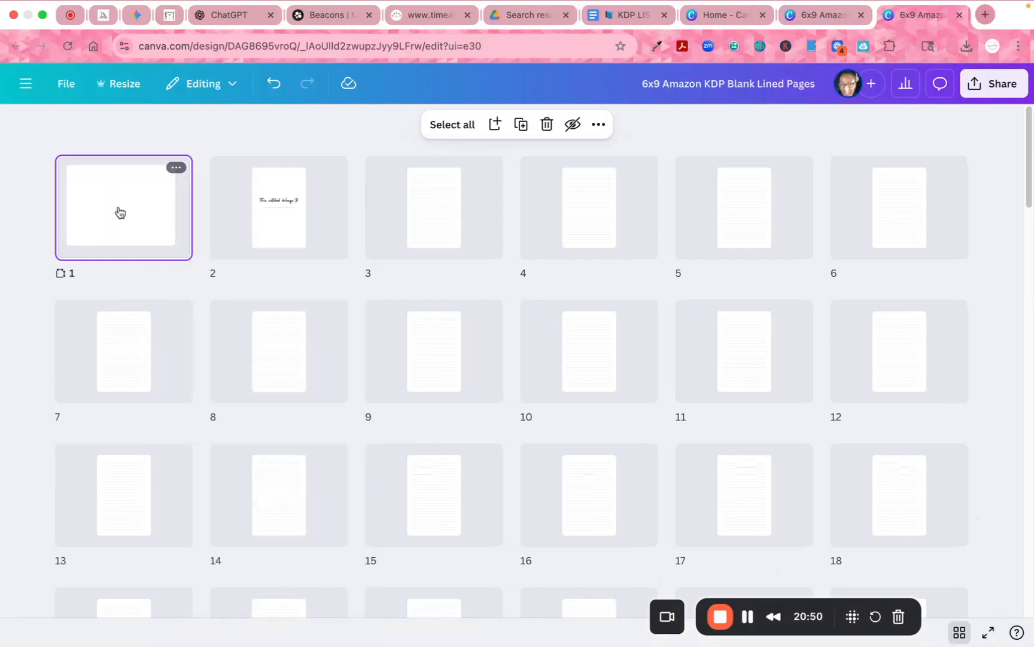
Open the blank landscape first page for editing and upload 6x9 Amazon Paperback Cover (1).png from Downloads
double_click(120, 212)
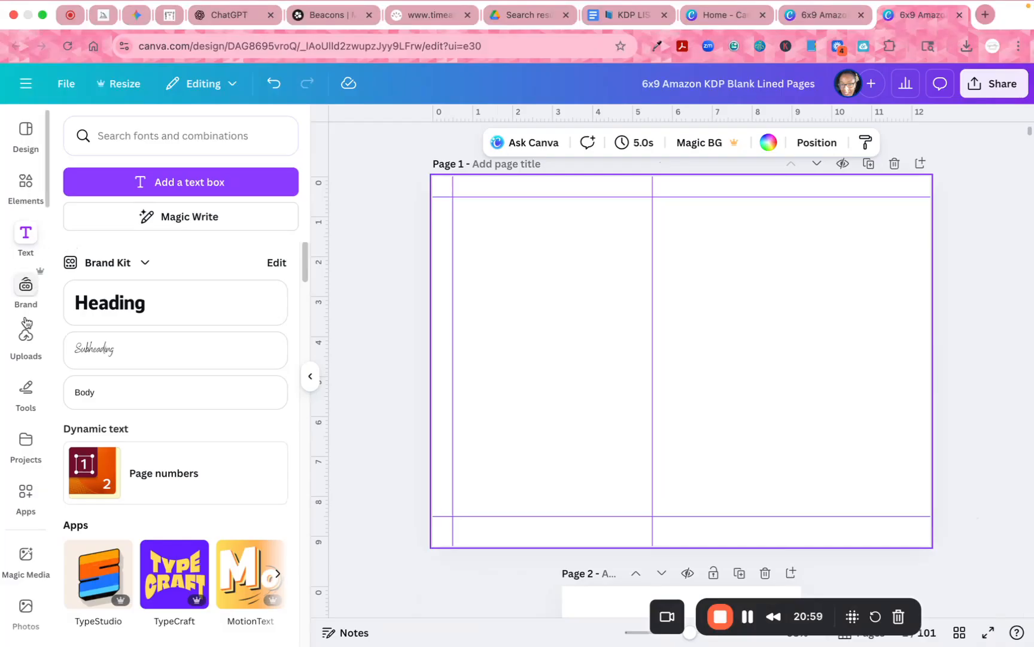
left_click(26, 339)
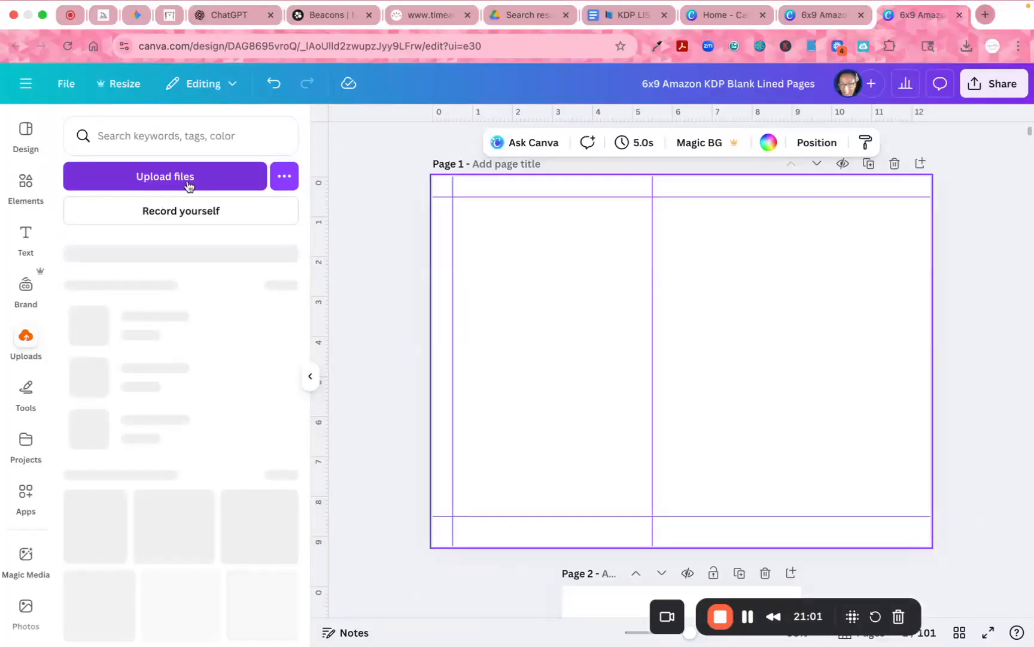
left_click(165, 176)
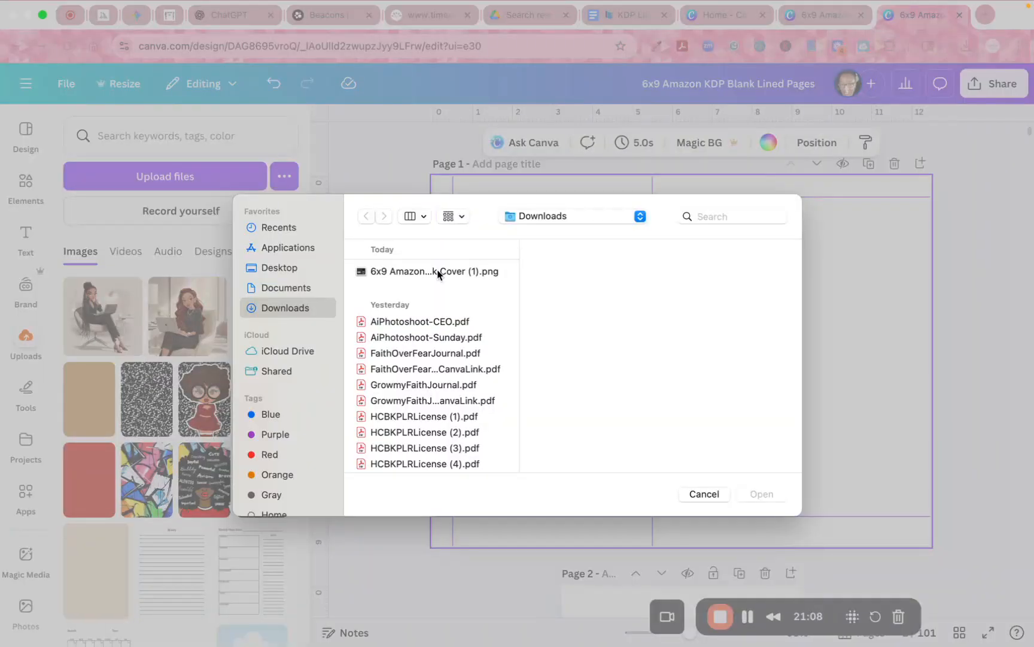
double_click(434, 272)
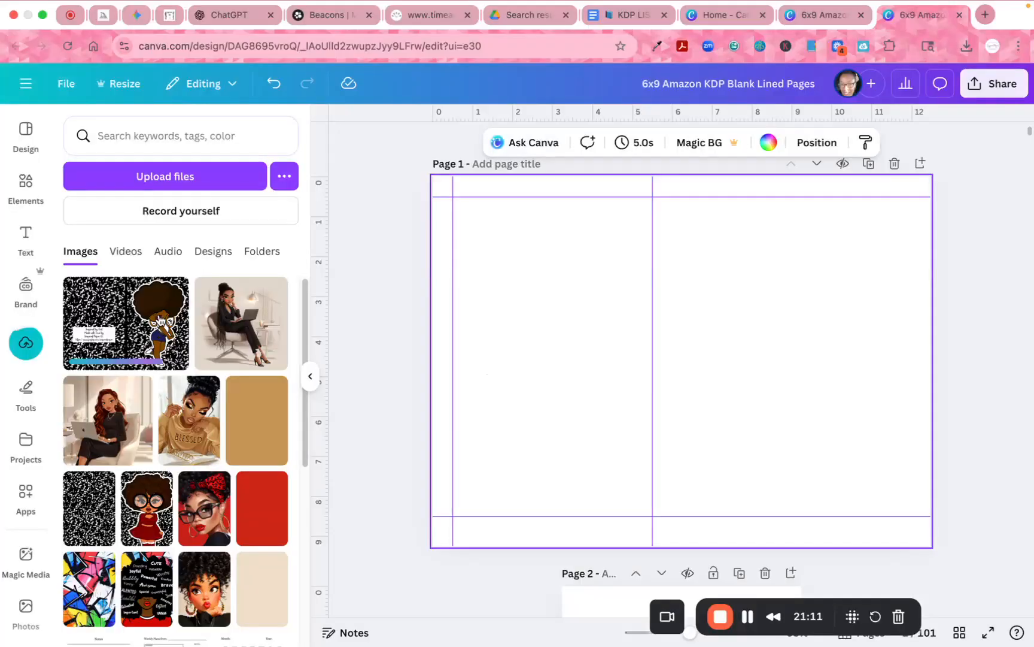
Place the uploaded cover image on the first page and enlarge it to fill the whole page
left_click(160, 320)
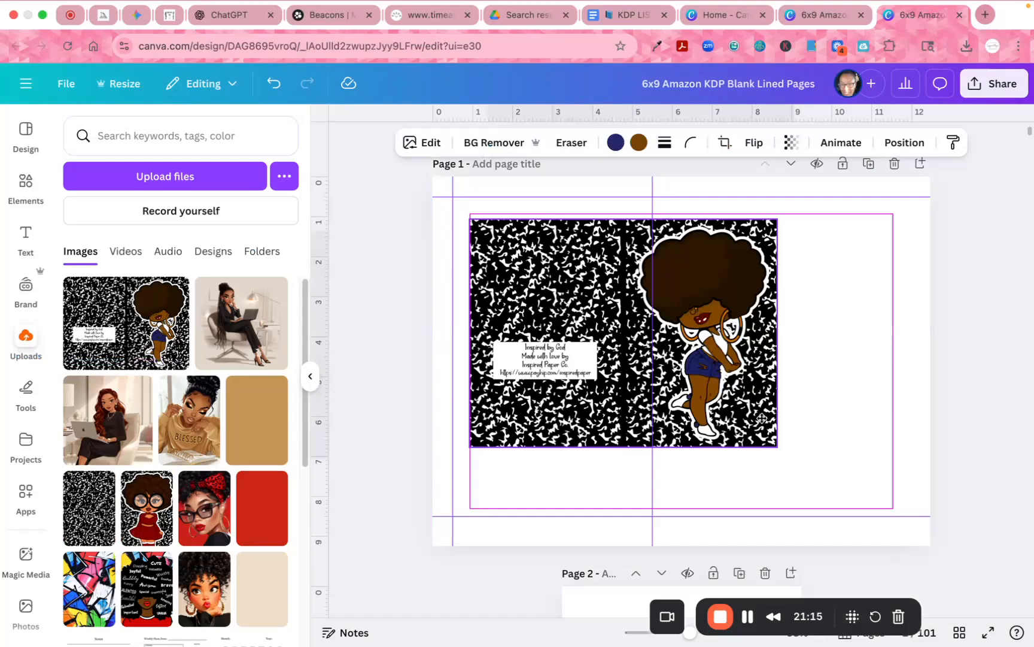
left_click_drag(762, 417, 725, 375)
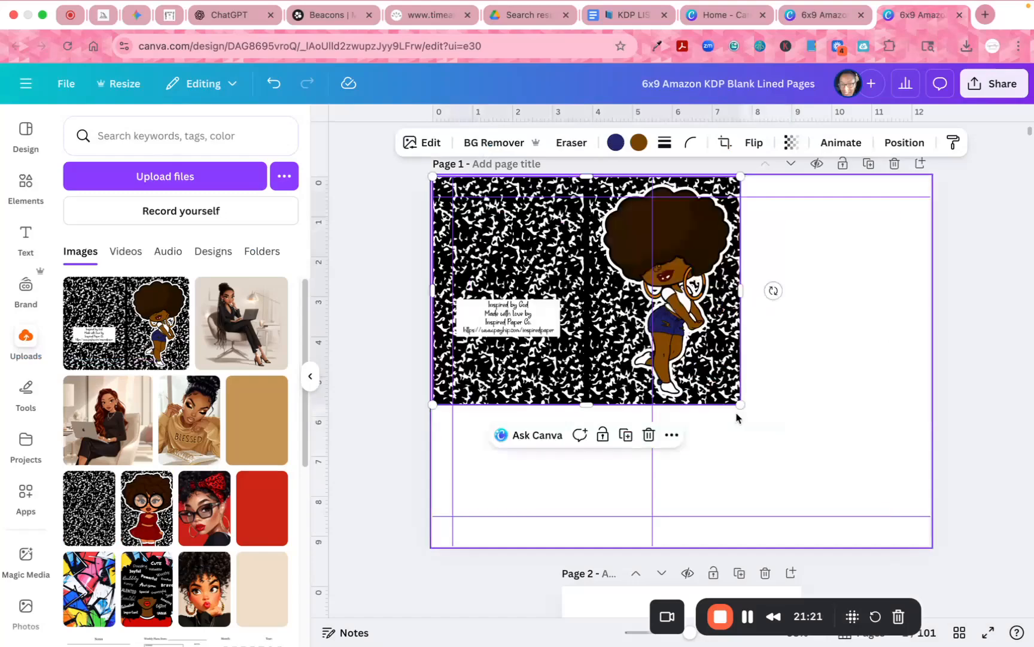
left_click_drag(737, 415, 916, 556)
left_click(970, 485)
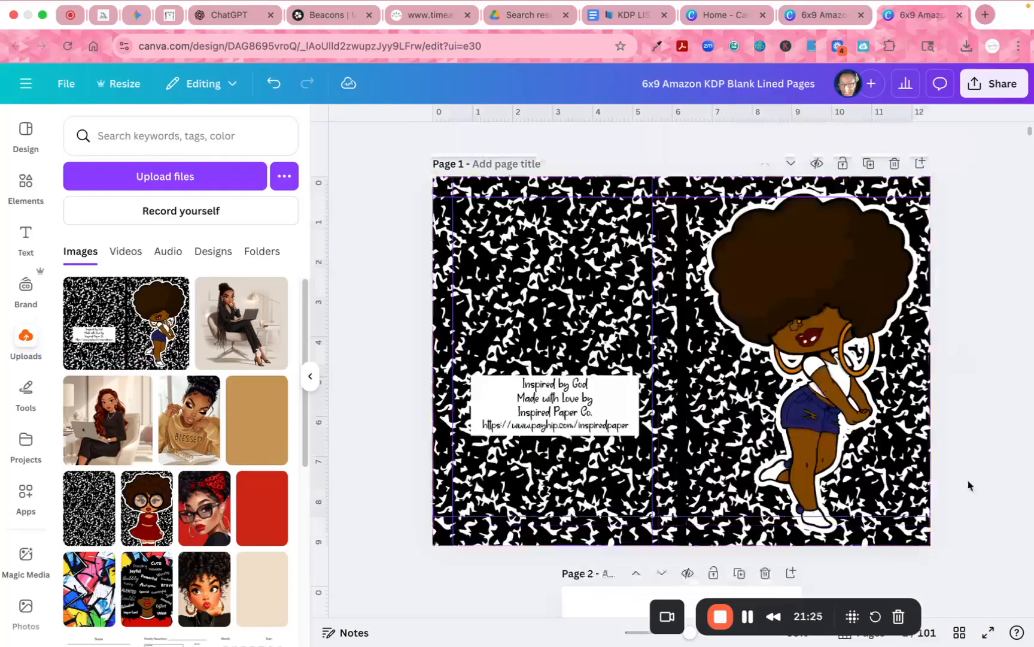
Show all pages in grid view and look through the notebook from cover to lined pages
left_click(959, 633)
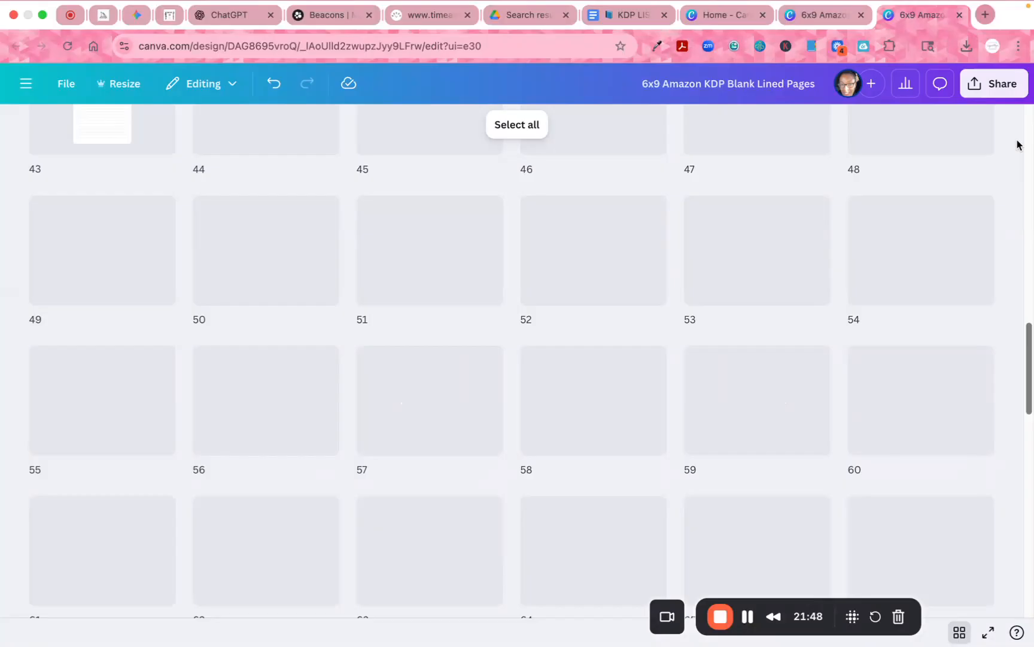
scroll(1019, 146, "up", 16)
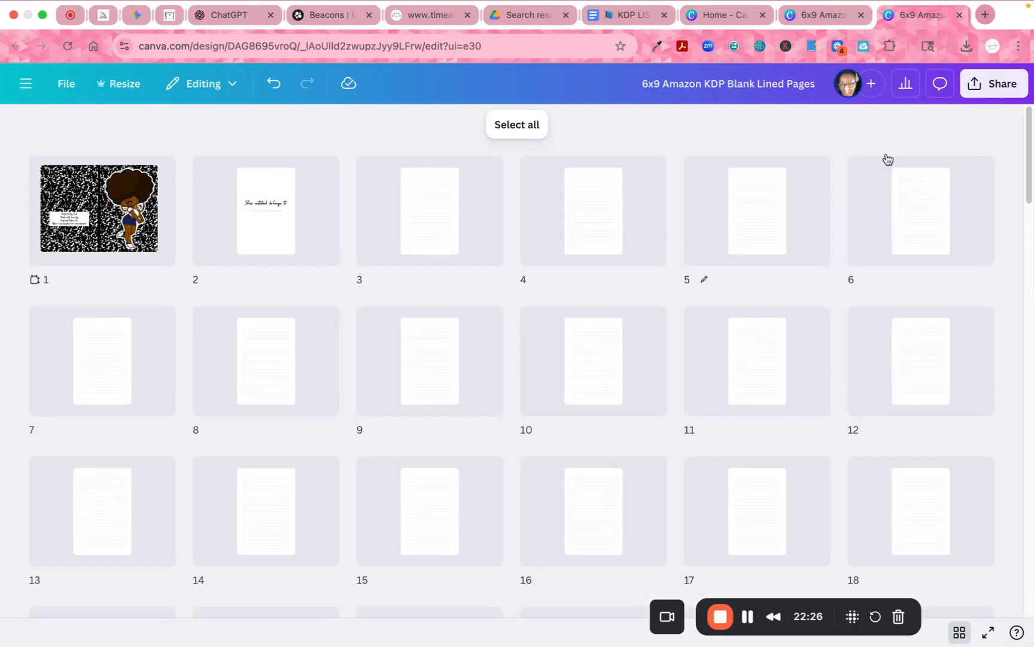
left_click(990, 87)
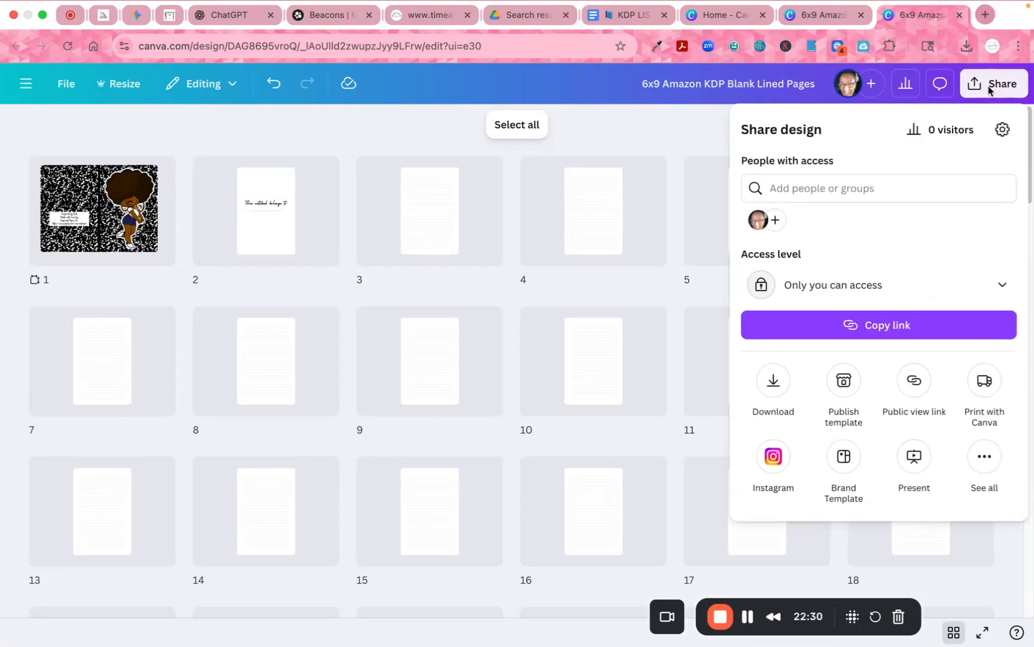
left_click(774, 381)
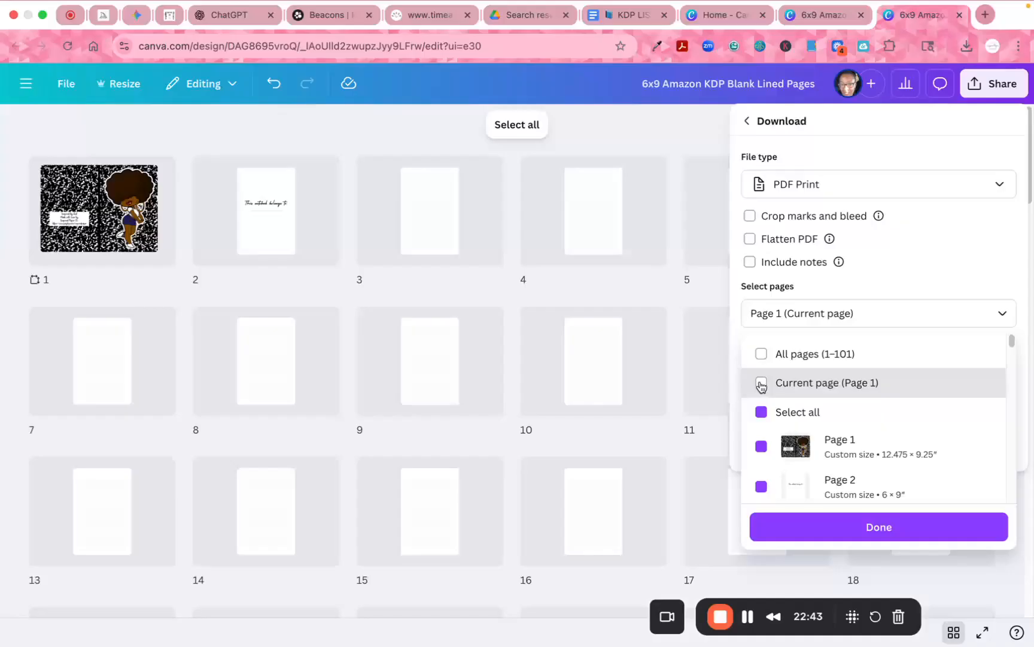
left_click(761, 384)
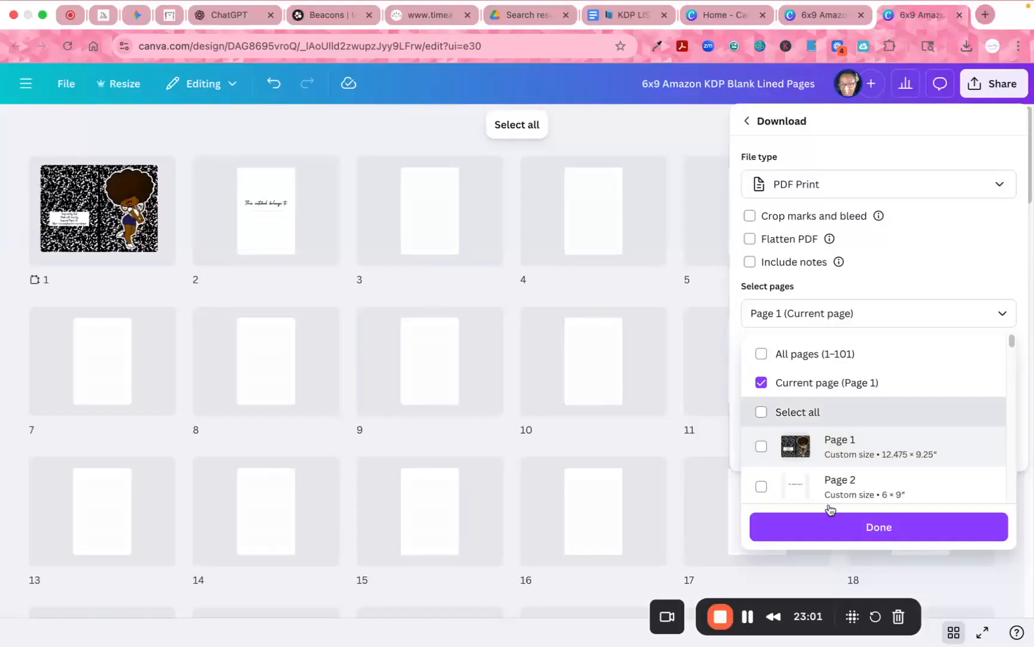
scroll(838, 509, "down", 1)
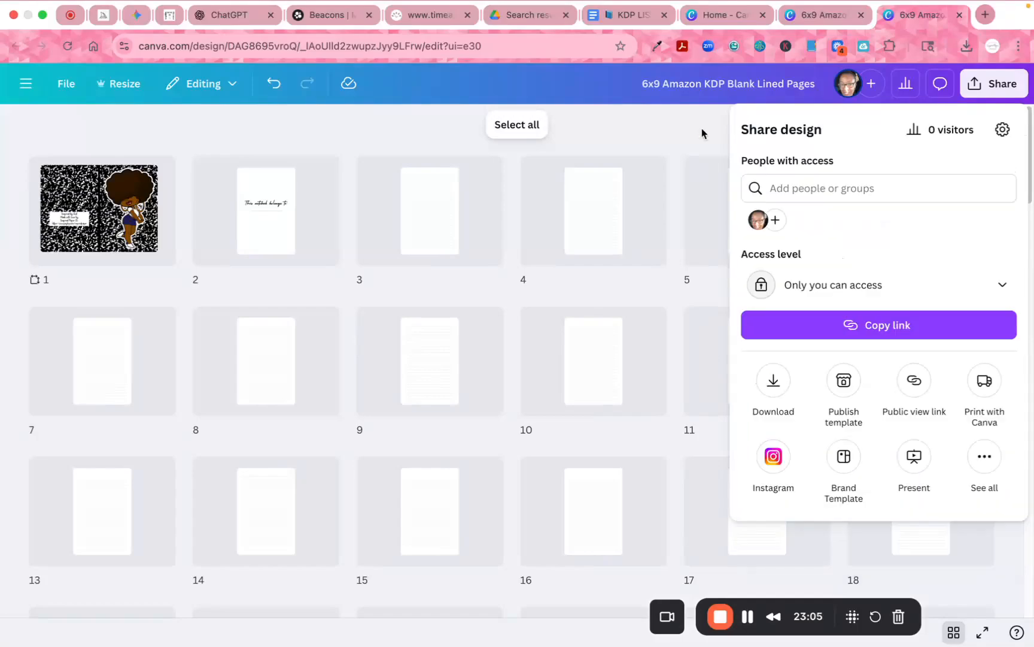
left_click(702, 131)
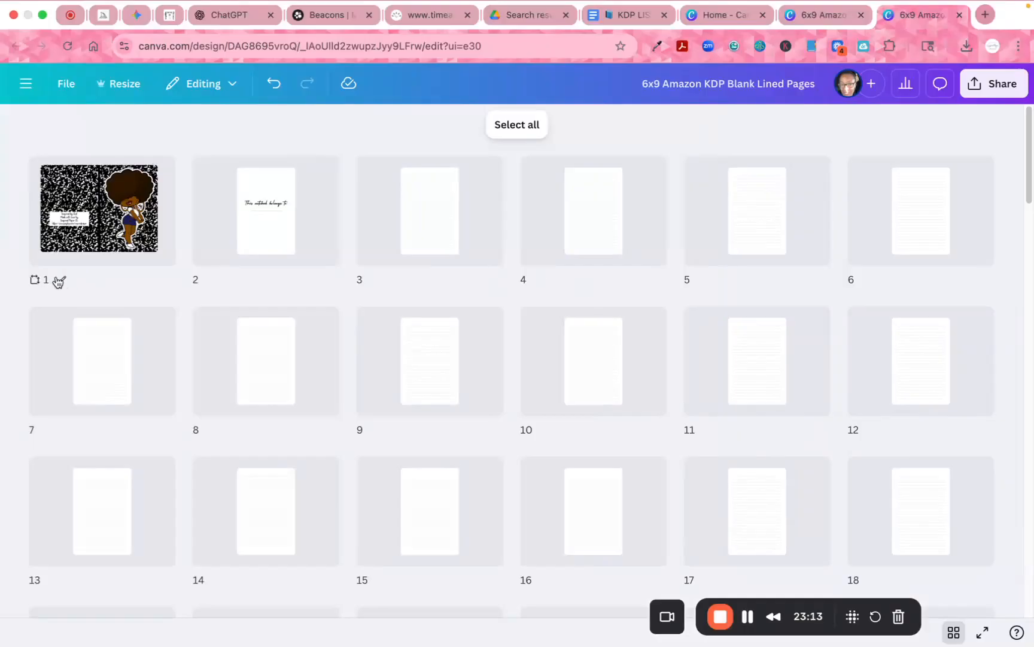
Title page 1 "Cover Page" and page 2 "Intro Page"
left_click(62, 282)
type("Cover Page")
left_click(231, 282)
type("Intro Page")
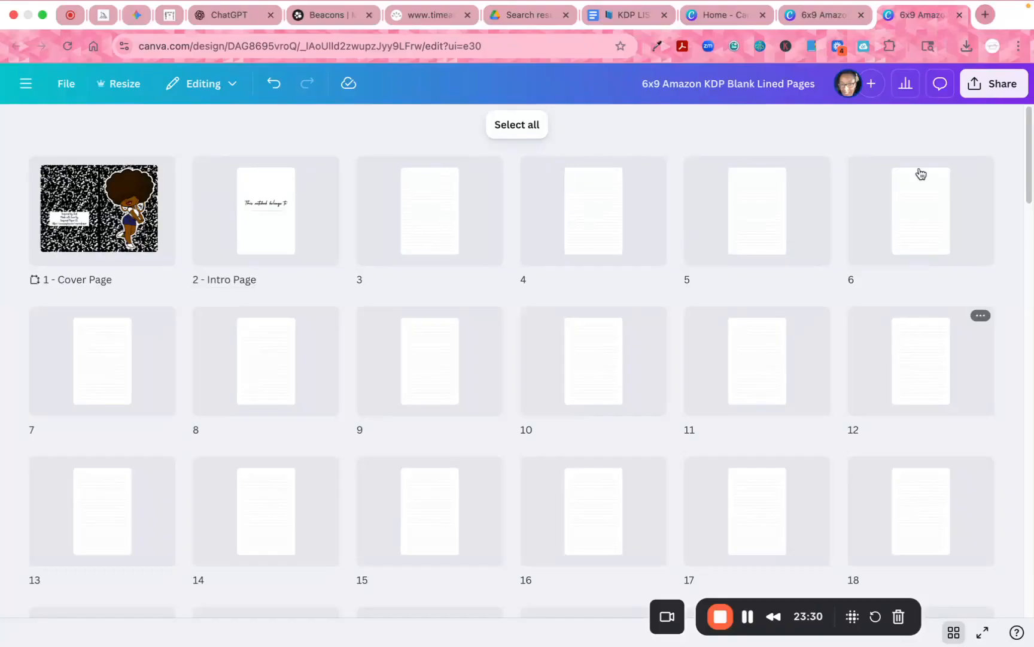
Set up a PDF Print download of the design limited to the current page, the Cover Page
left_click(975, 86)
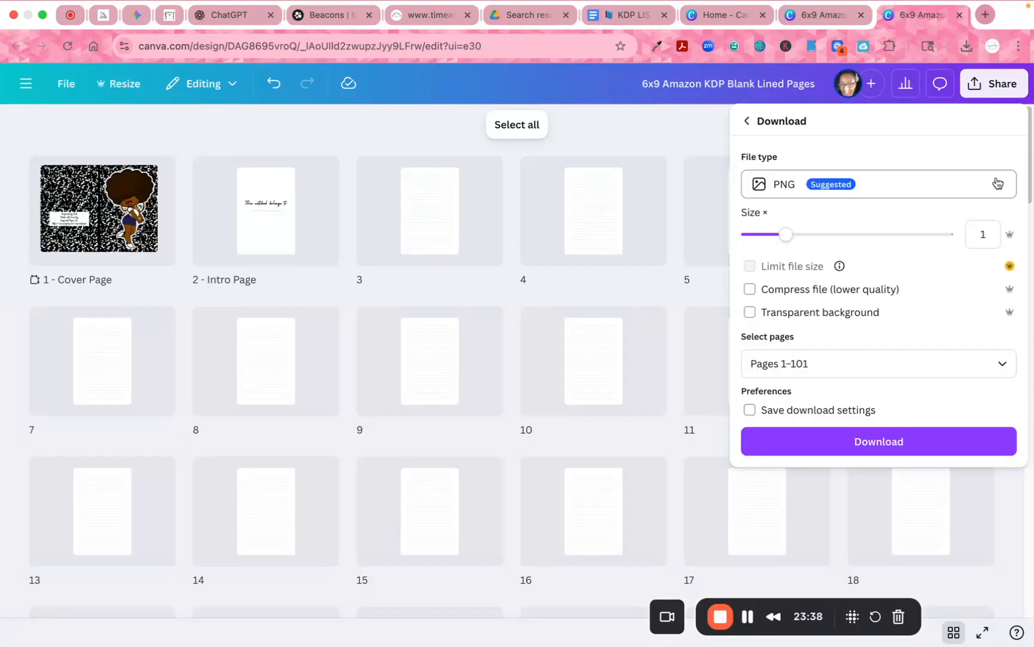
left_click(998, 183)
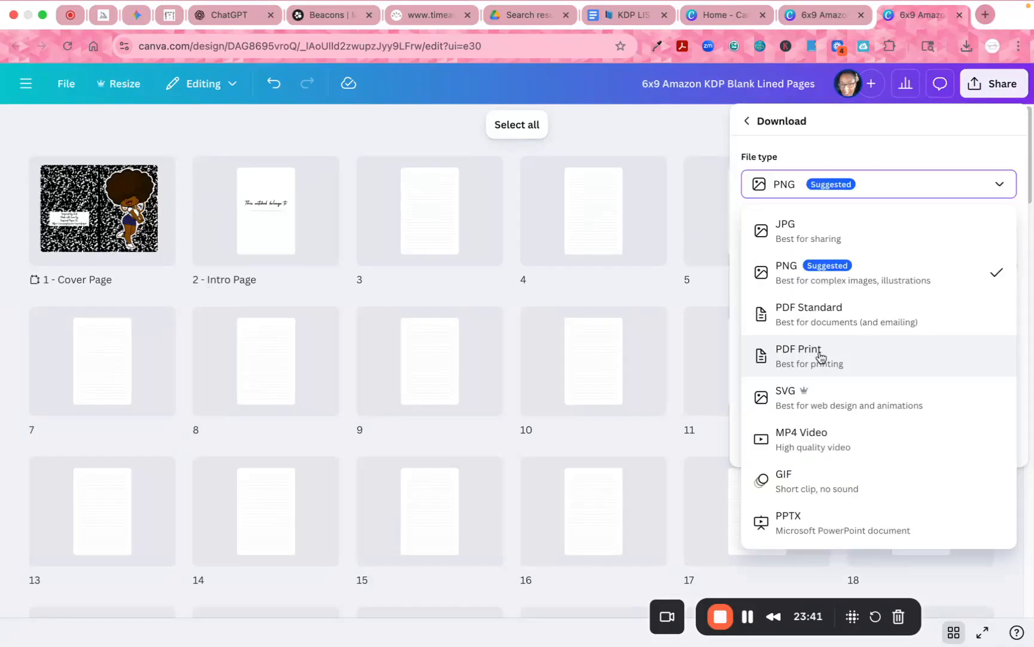
left_click(820, 356)
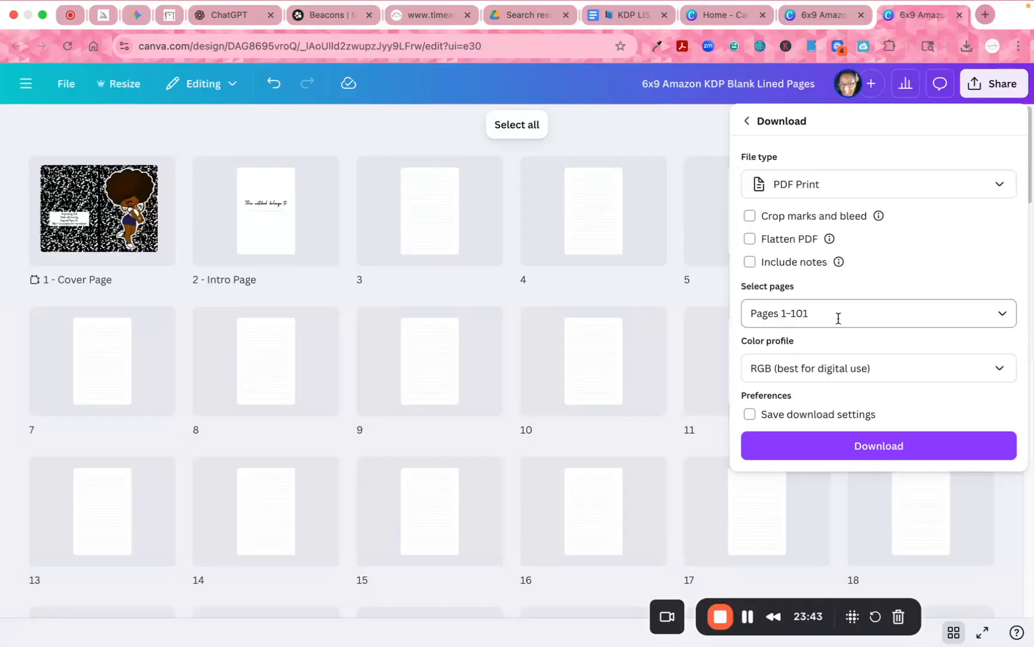
left_click(797, 328)
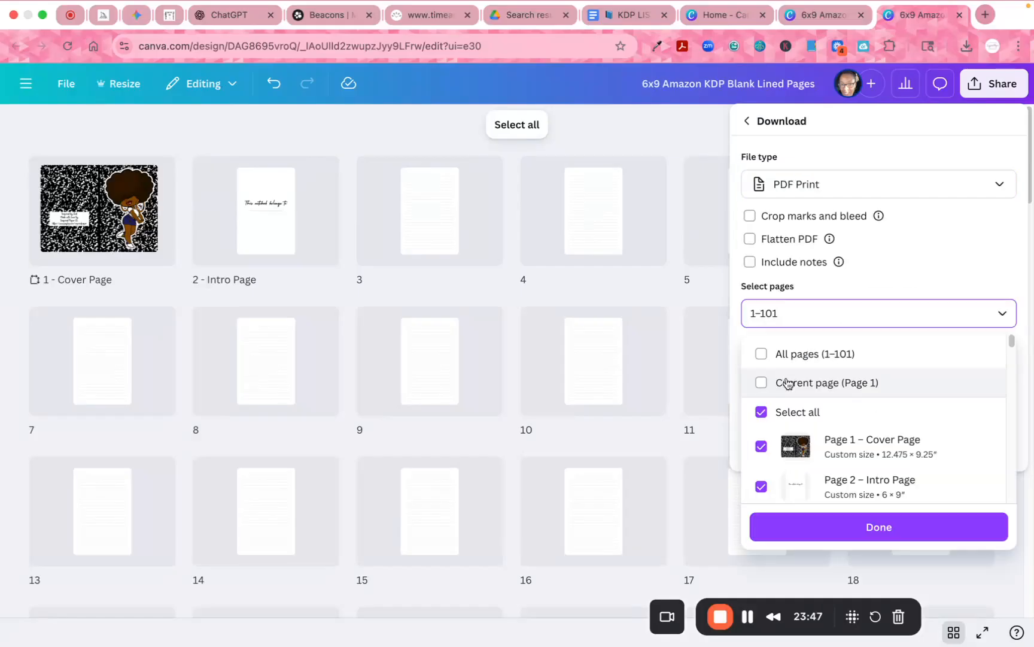
left_click(788, 383)
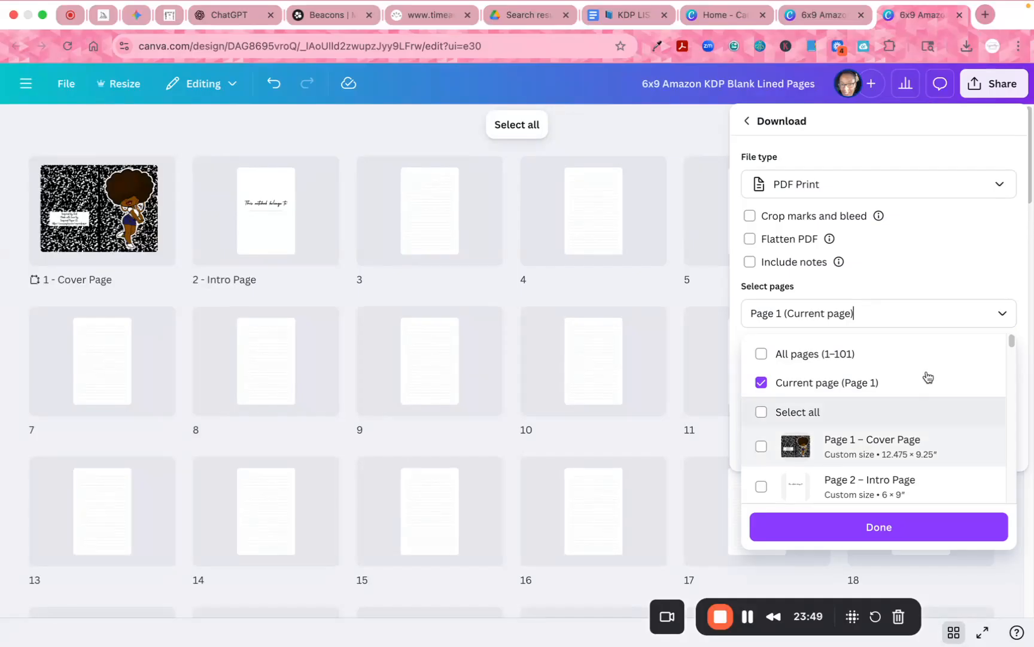
left_click(844, 386)
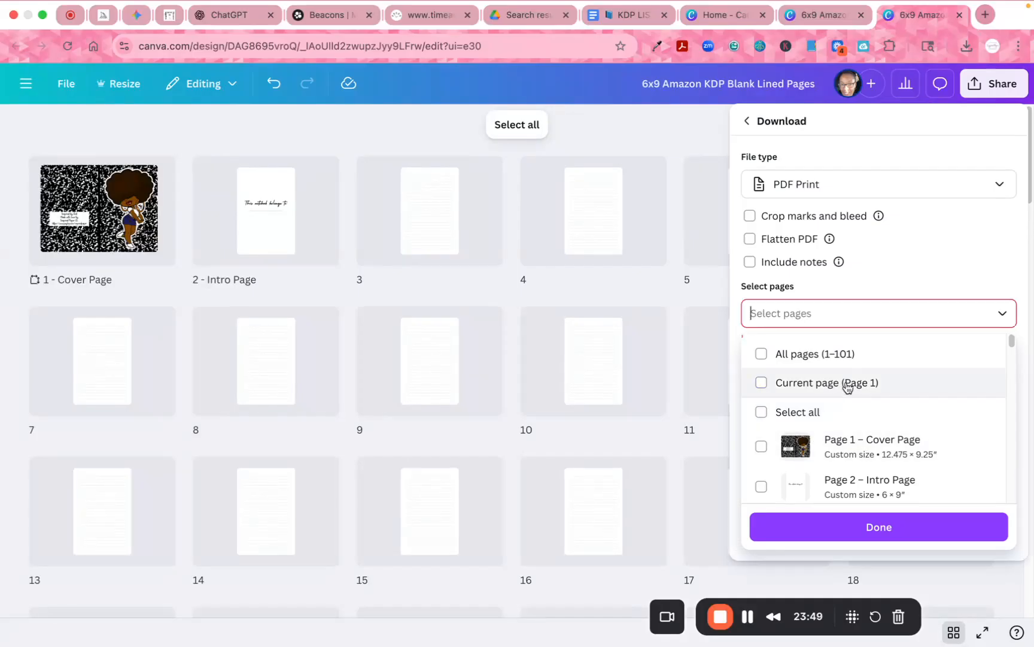
left_click(848, 386)
left_click(911, 278)
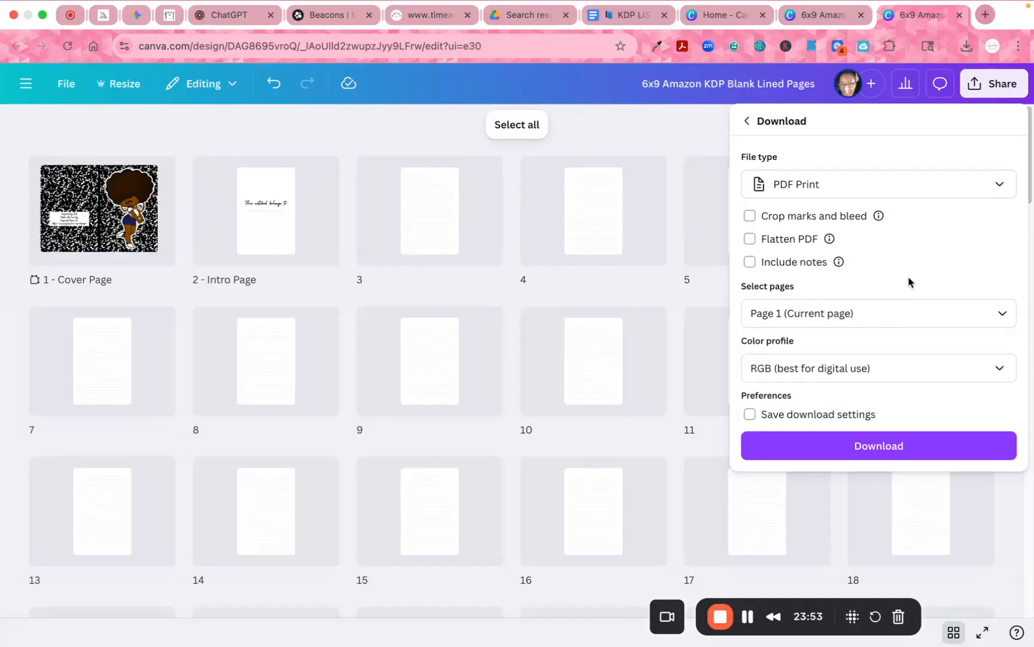
Set the color profile to CMYK (best for professional printing) and download the cover PDF
left_click(884, 374)
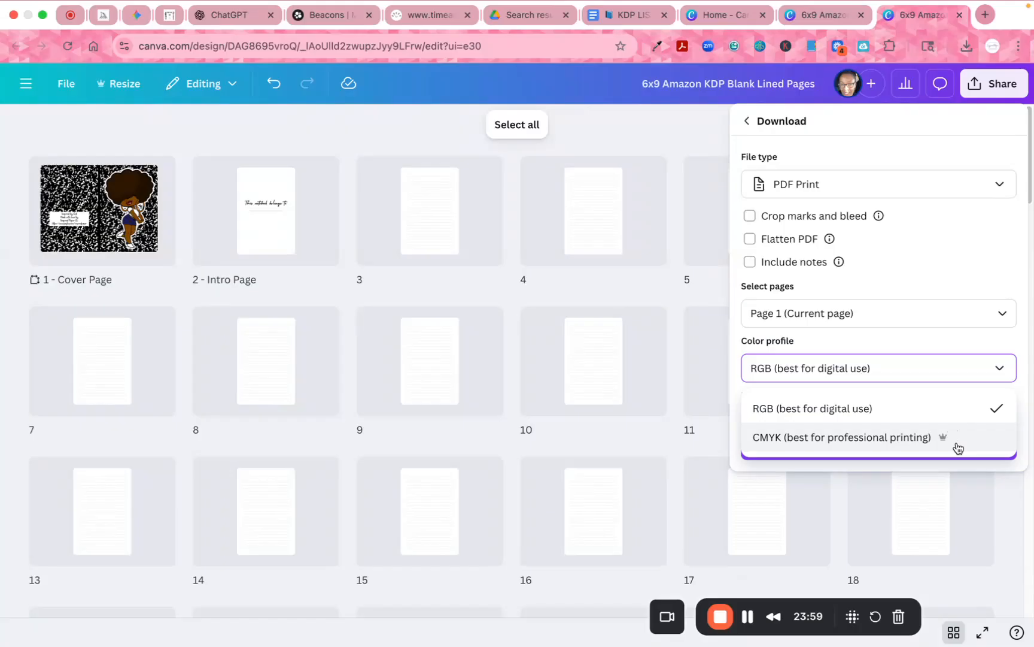
left_click(915, 442)
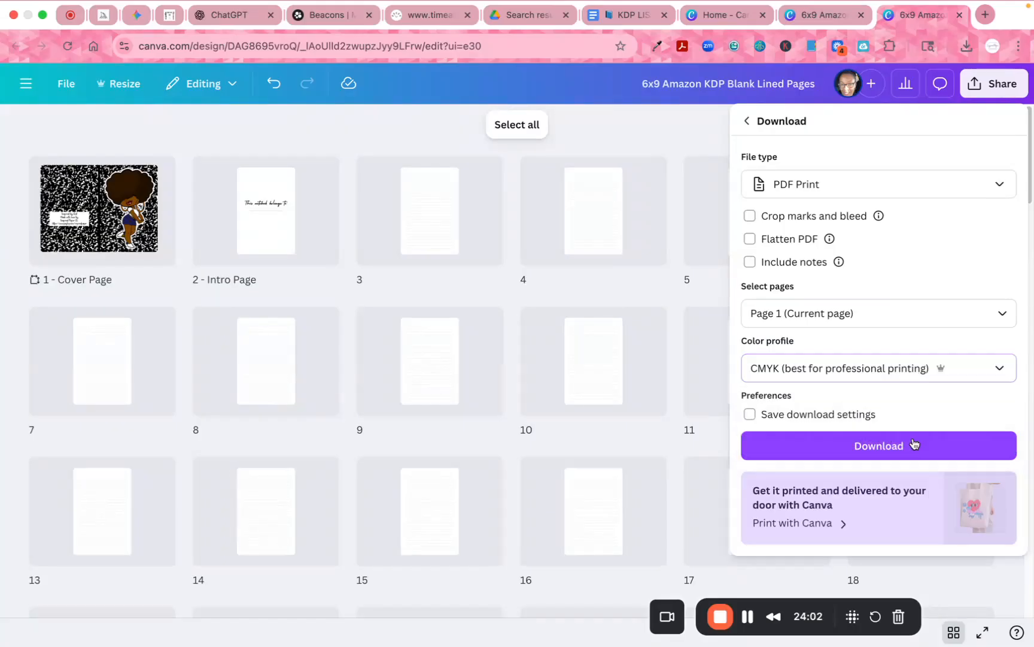
left_click(919, 418)
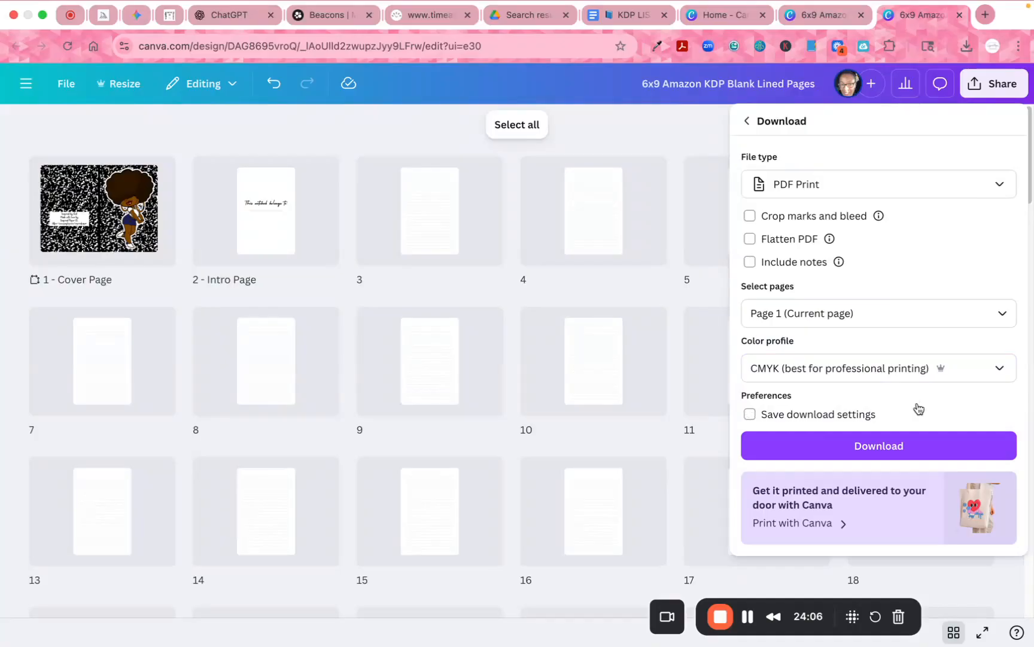
left_click(879, 446)
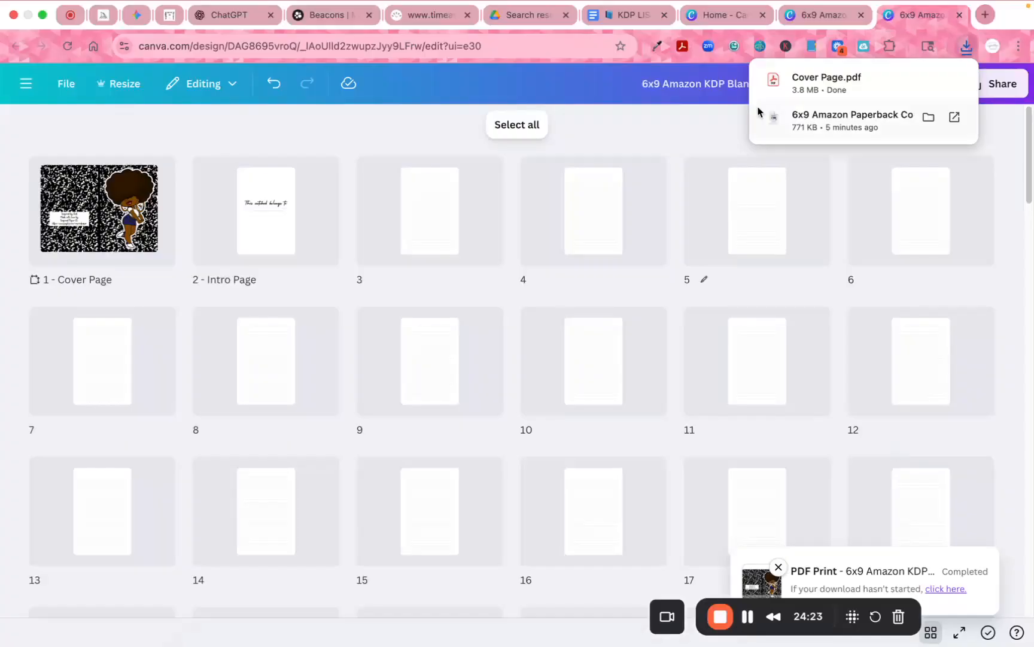
Start another download of the design and exclude the Cover Page so only pages 2–101 are selected
left_click(1000, 90)
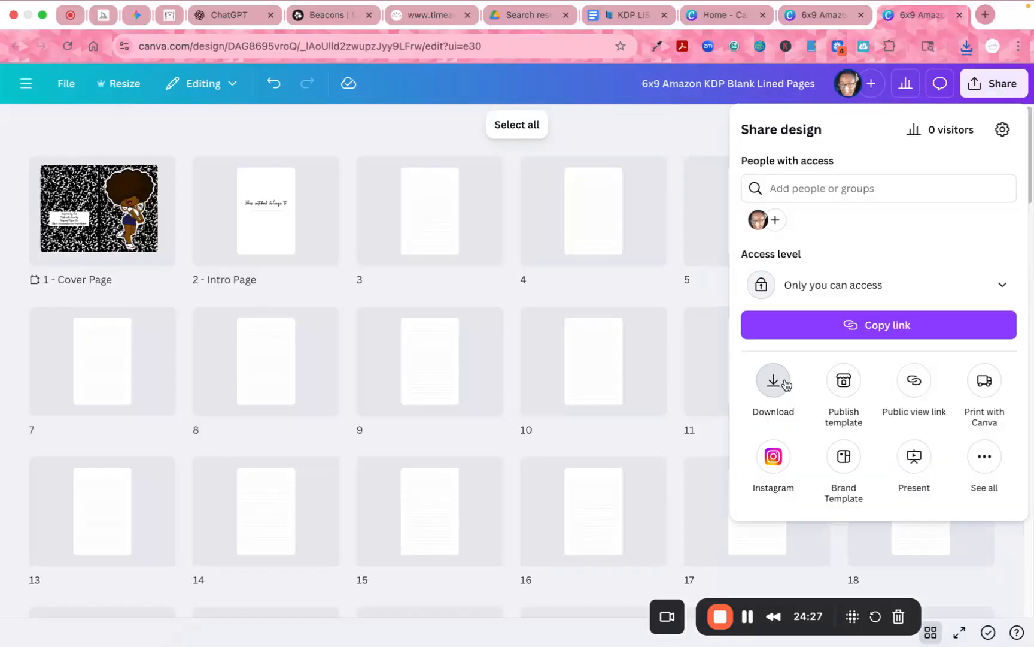
left_click(774, 381)
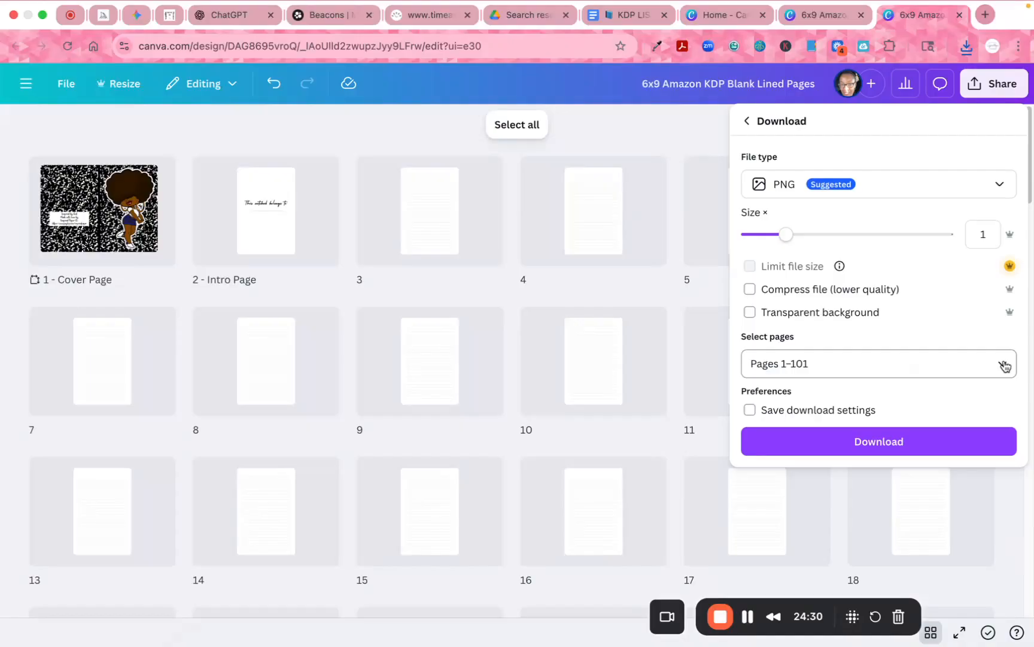
left_click(1004, 365)
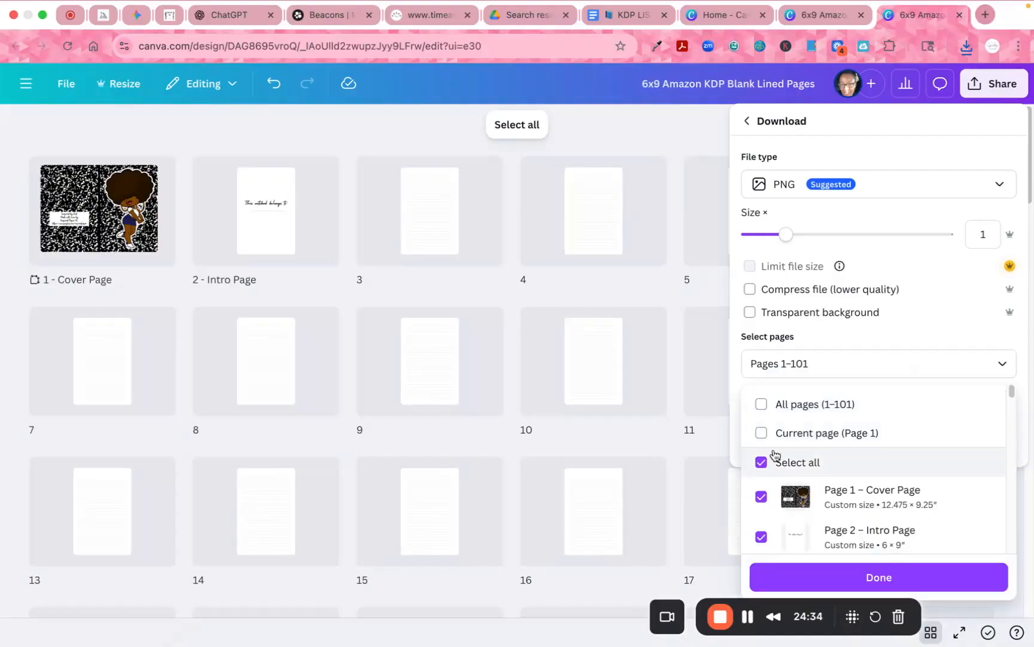
left_click(762, 496)
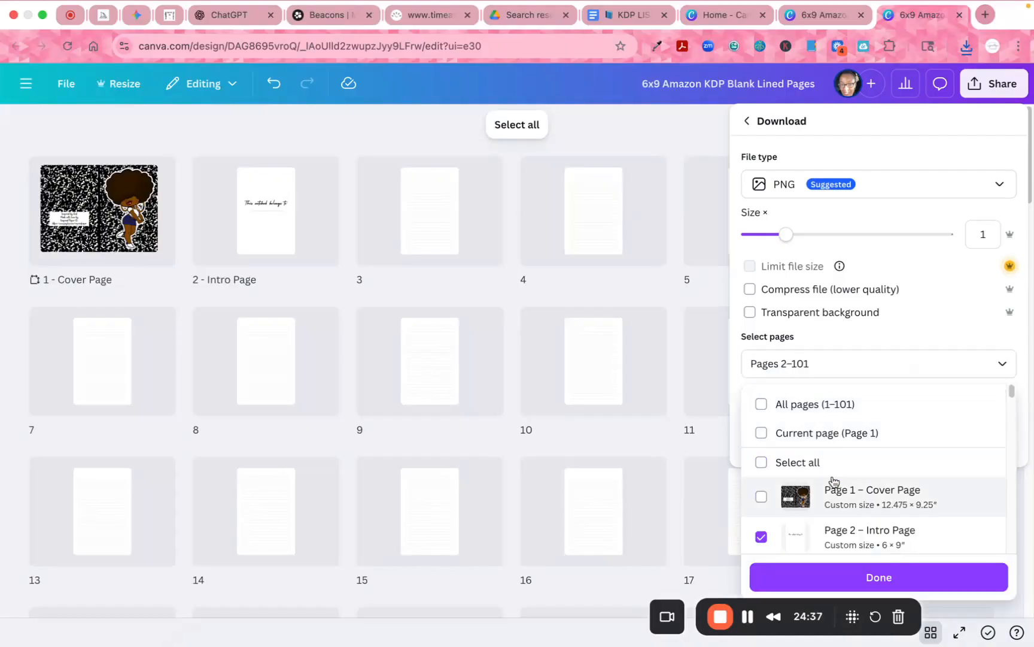
scroll(862, 532, "down", 1)
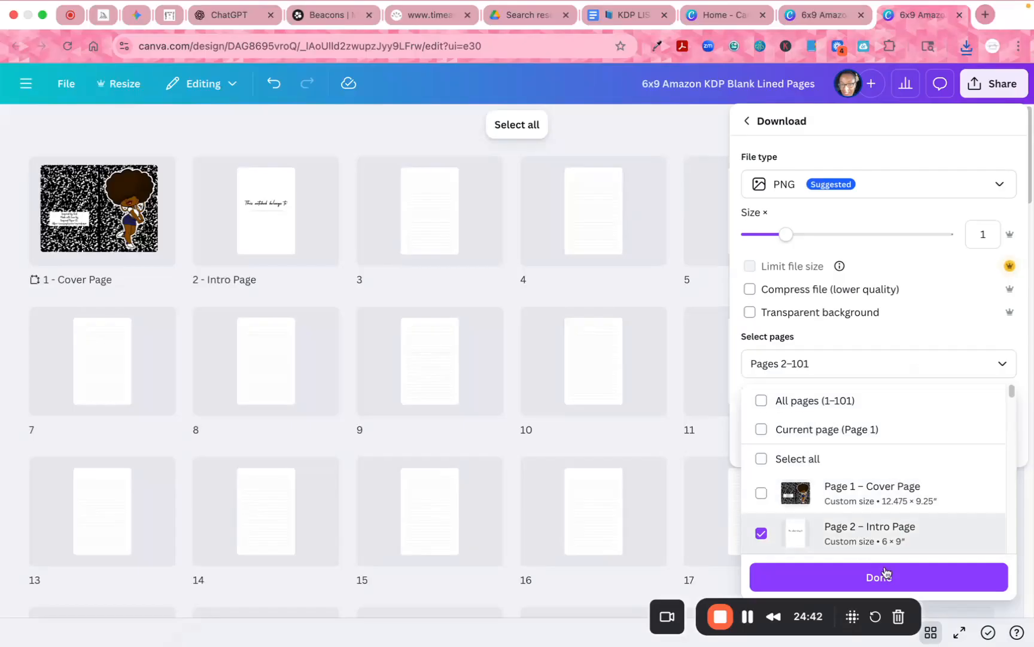
Set the file type to PDF Print and download the interior pages
left_click(995, 184)
left_click(825, 355)
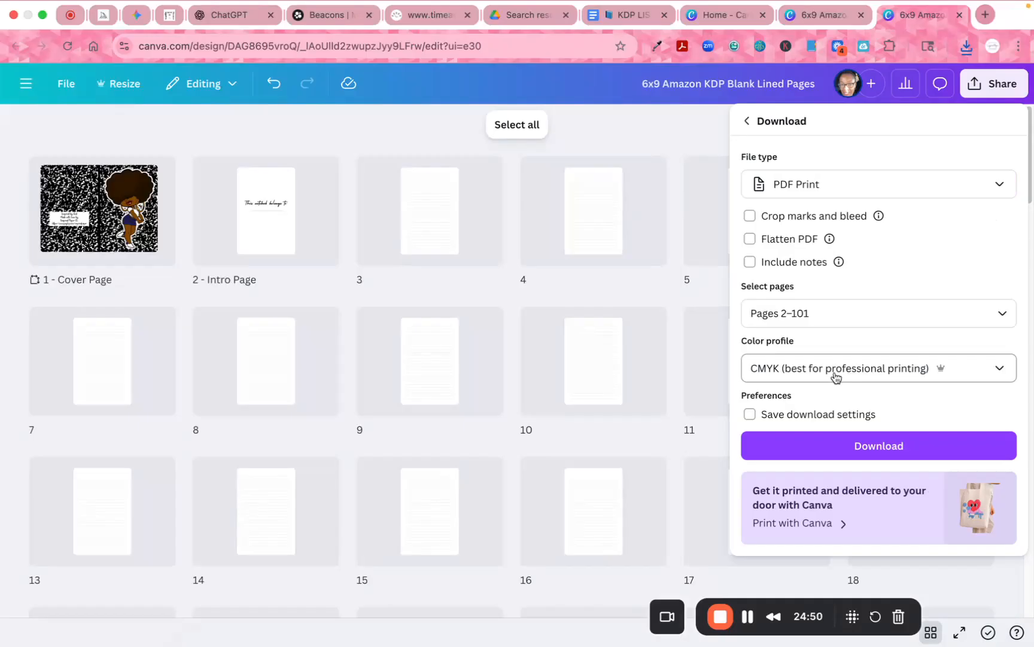
left_click(887, 449)
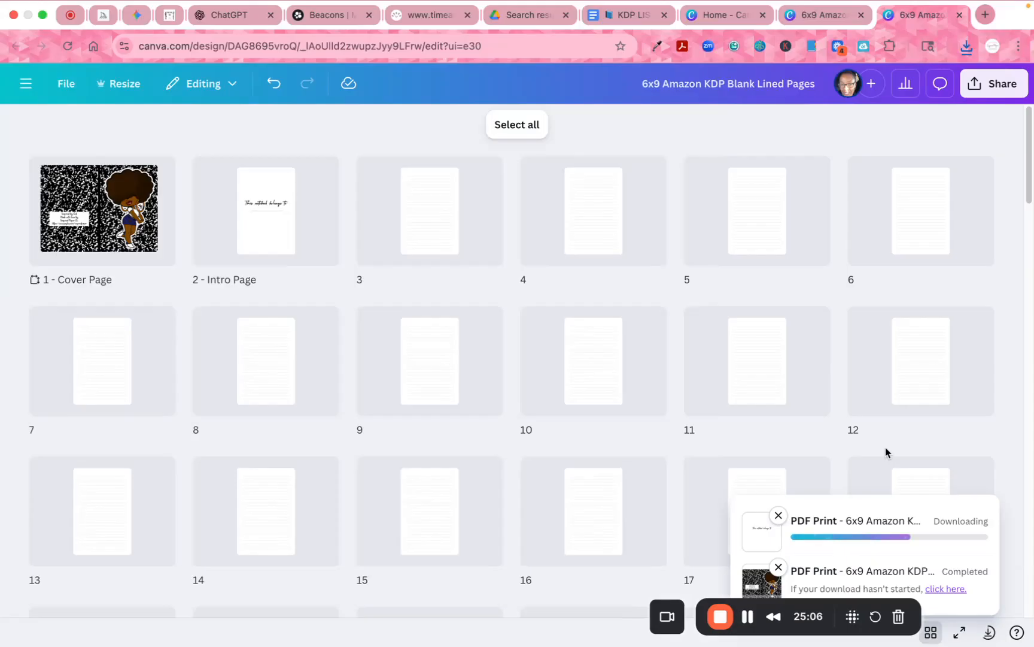